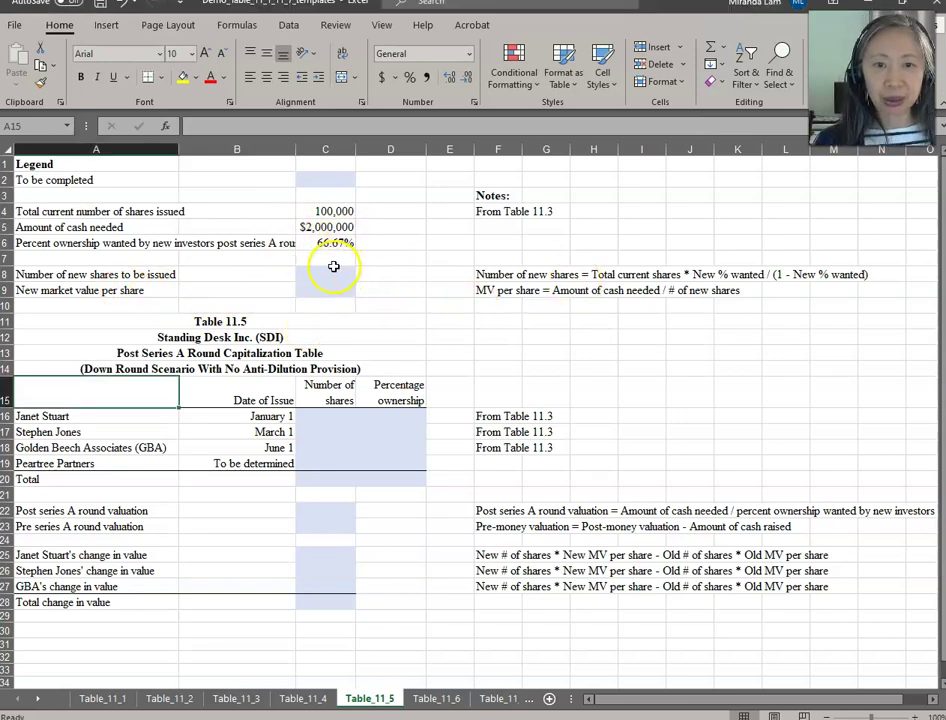
- Enter =C4*C6/(1-C6) in C8 so new shares compute to 200,000
{"action": "left_click", "coordinate": [333, 268]}
{"action": "type", "text": "="}
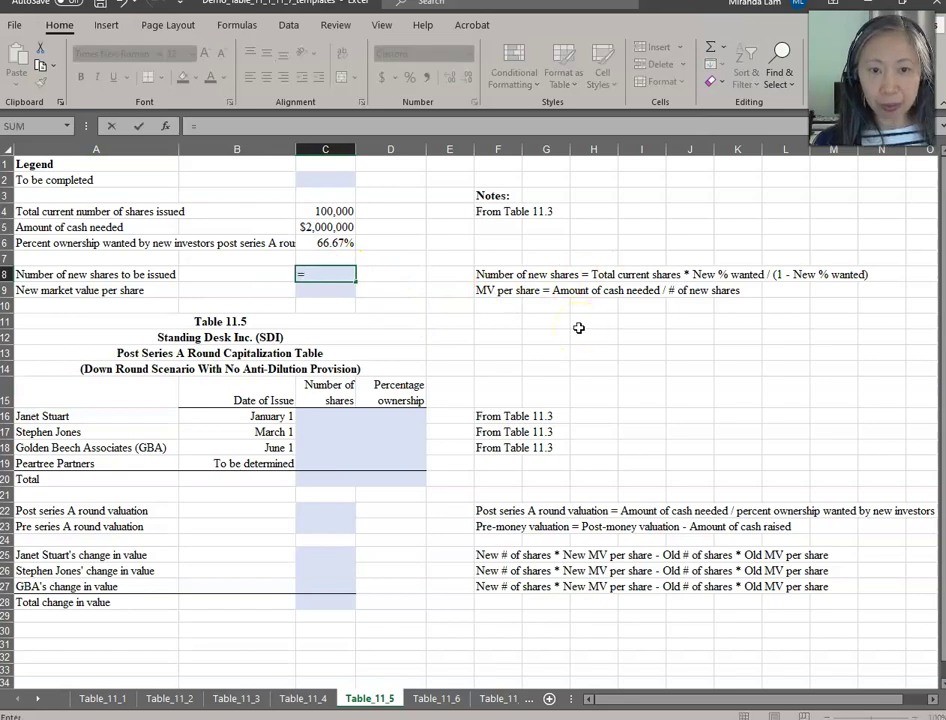
{"action": "left_click", "coordinate": [328, 210]}
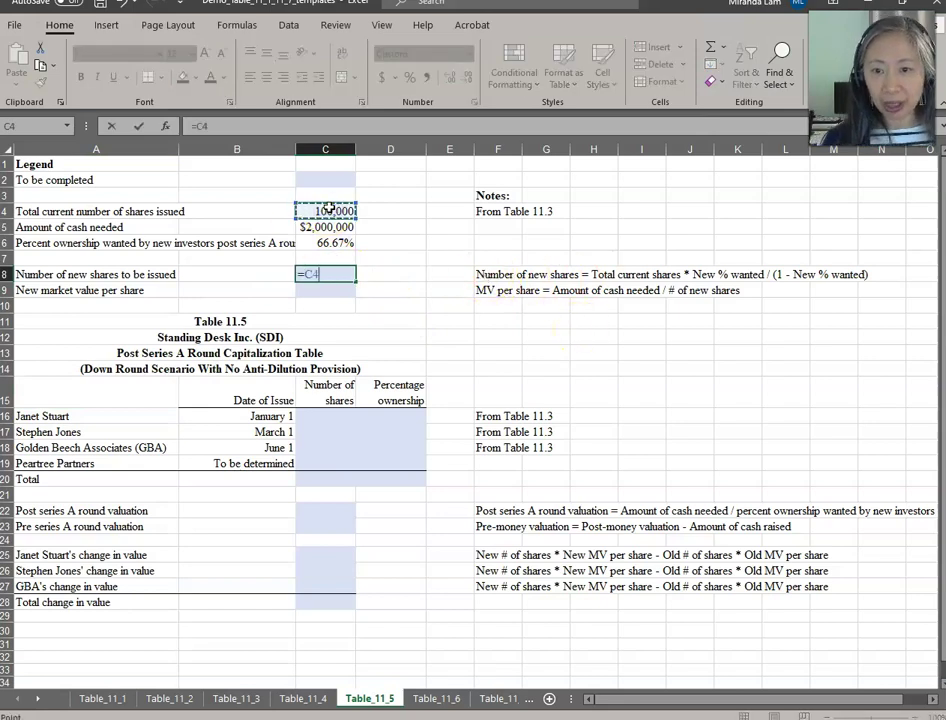
{"action": "type", "text": "*"}
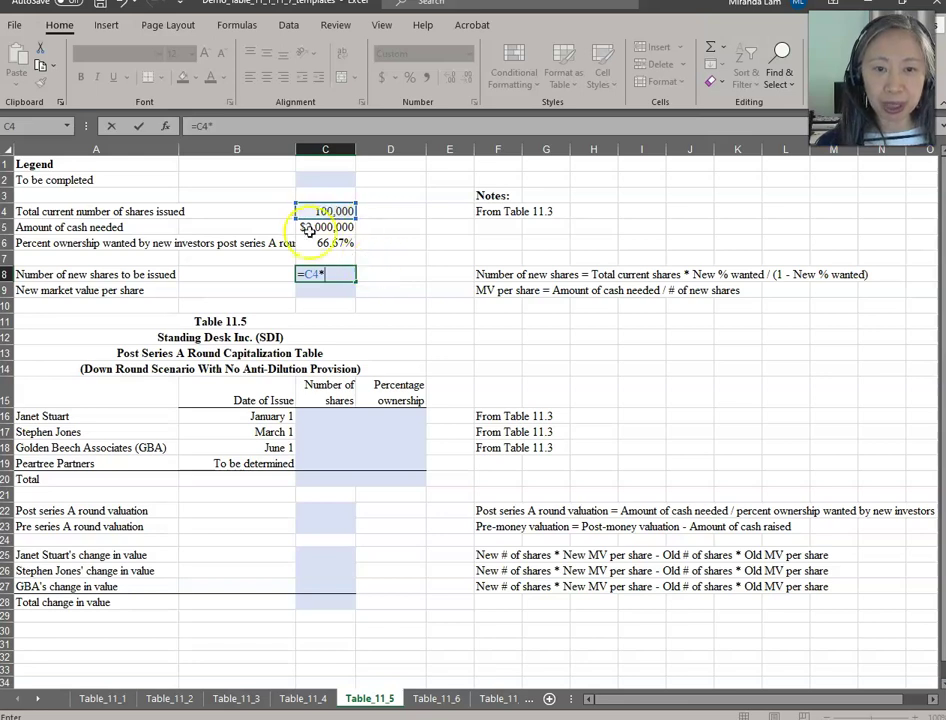
{"action": "left_click", "coordinate": [314, 242]}
{"action": "type", "text": "/("}
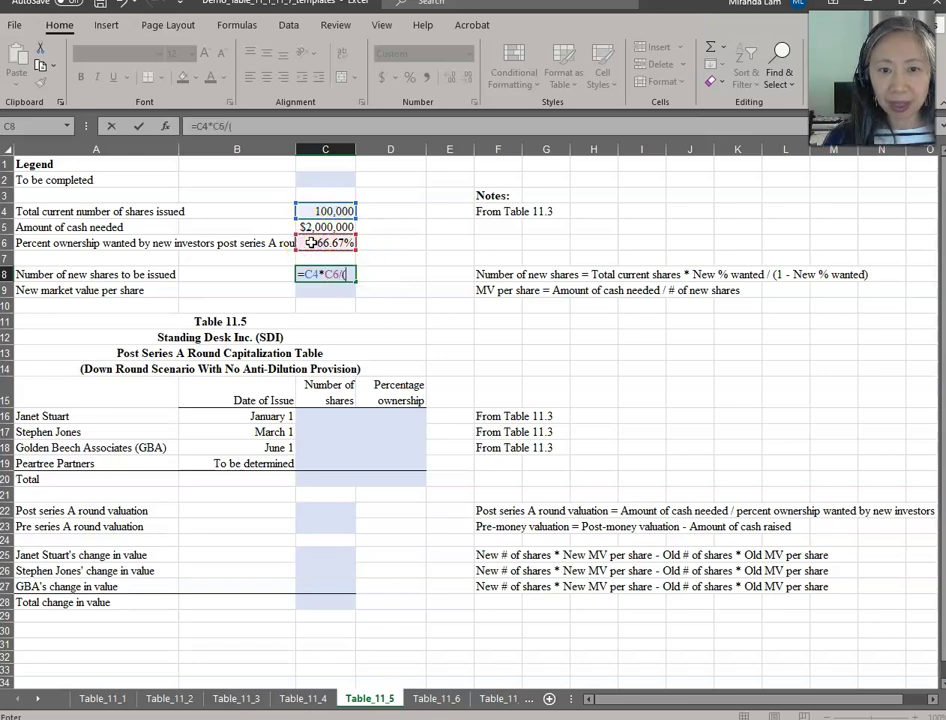
{"action": "type", "text": "1-"}
{"action": "left_click", "coordinate": [315, 242]}
{"action": "key", "text": "Return"}
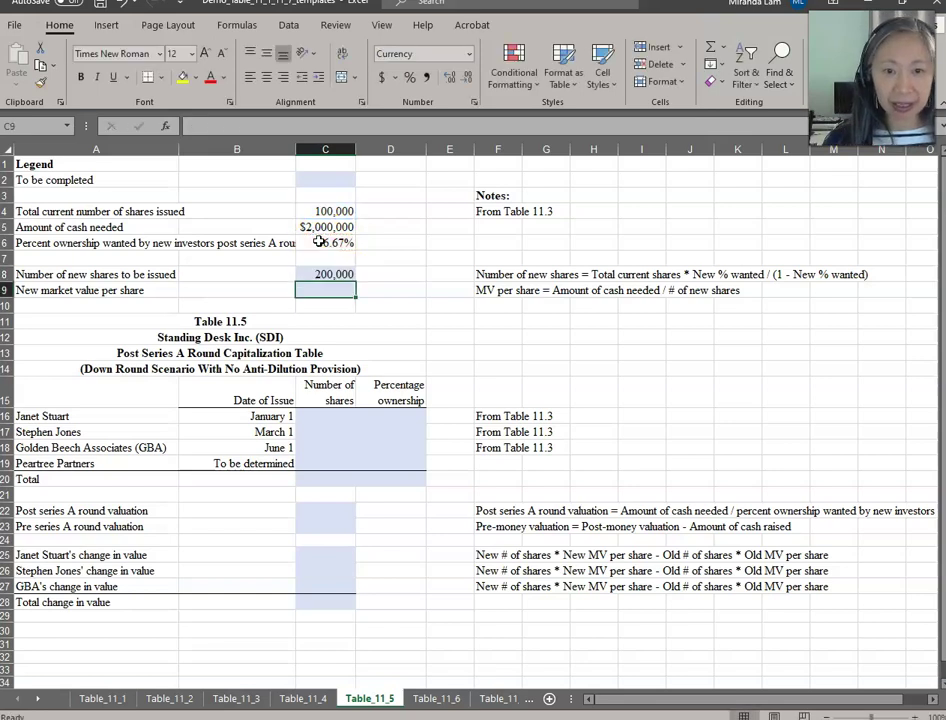
- Enter =C5/C8 in C9 for a $10.00 price per share, then view Table_11_3
{"action": "type", "text": "="}
{"action": "key", "text": "Up"}
{"action": "key", "text": "Up"}
{"action": "key", "text": "Up"}
{"action": "key", "text": "Up"}
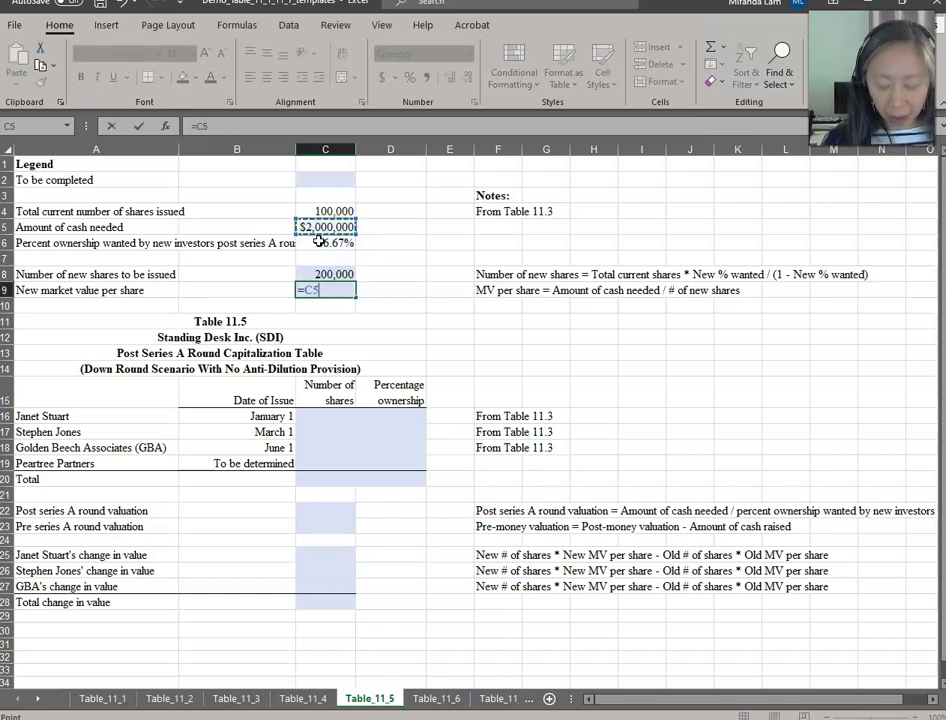
{"action": "type", "text": "/"}
{"action": "key", "text": "Up"}
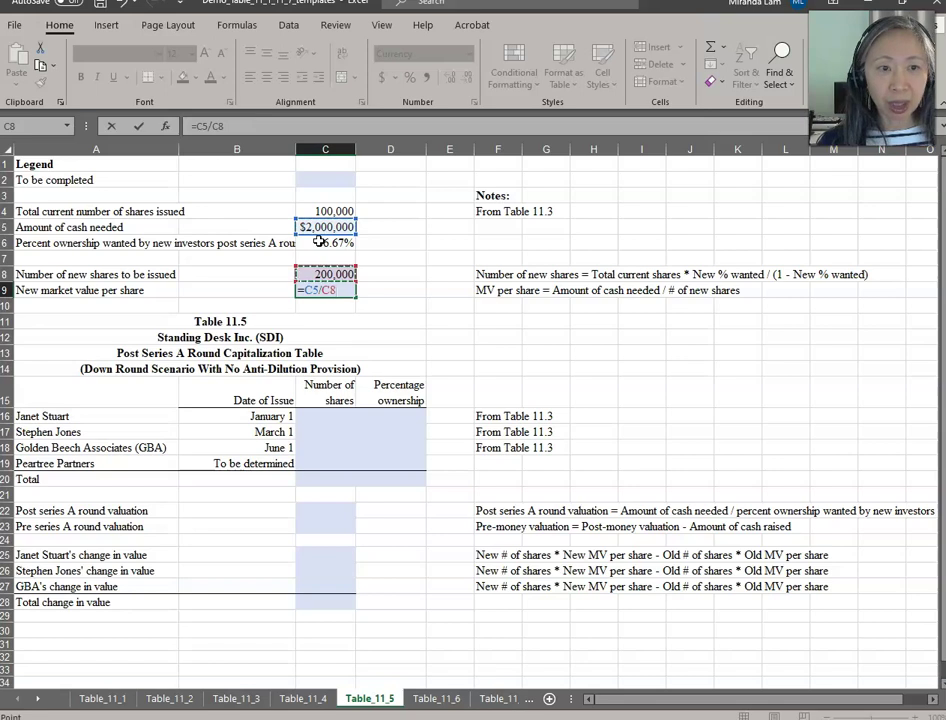
{"action": "key", "text": "Return"}
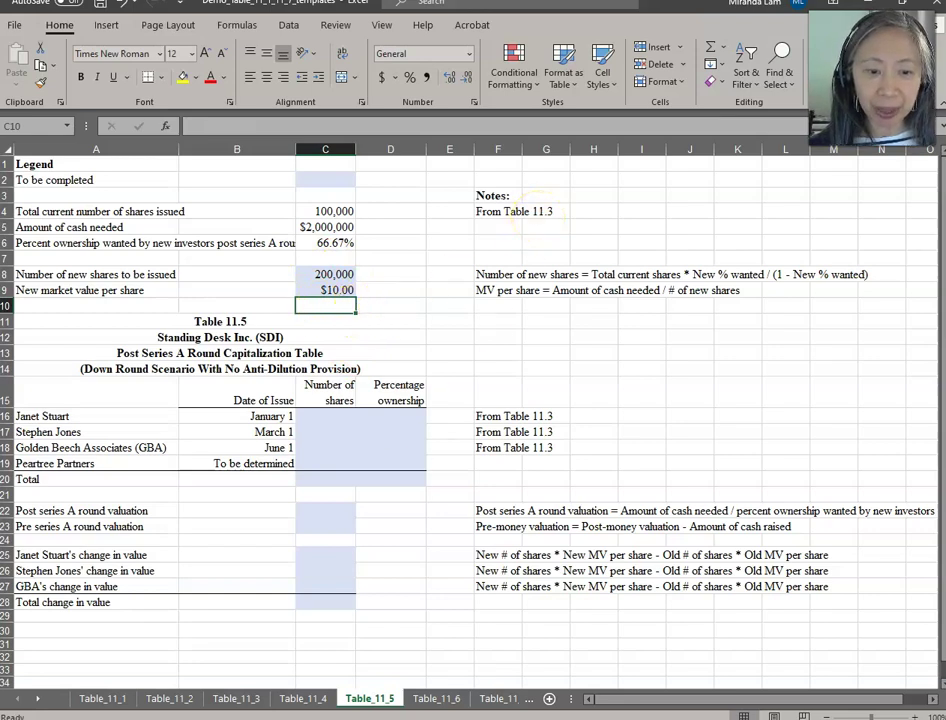
{"action": "left_click", "coordinate": [236, 698]}
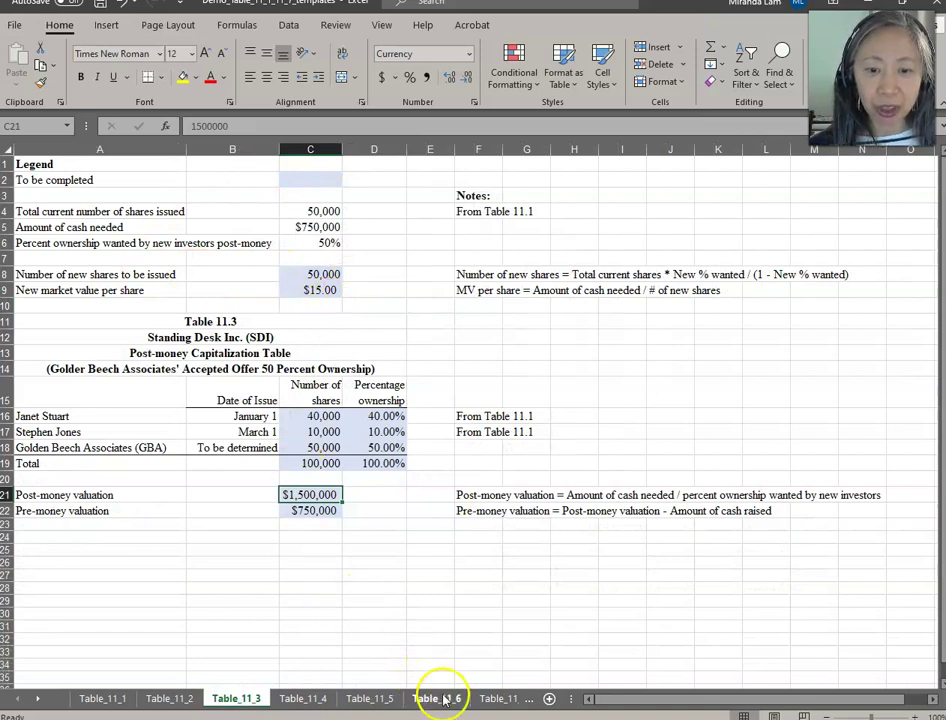
- Go back to Table_11_5 and review the $10.00 price formula in C9
{"action": "left_click", "coordinate": [372, 698]}
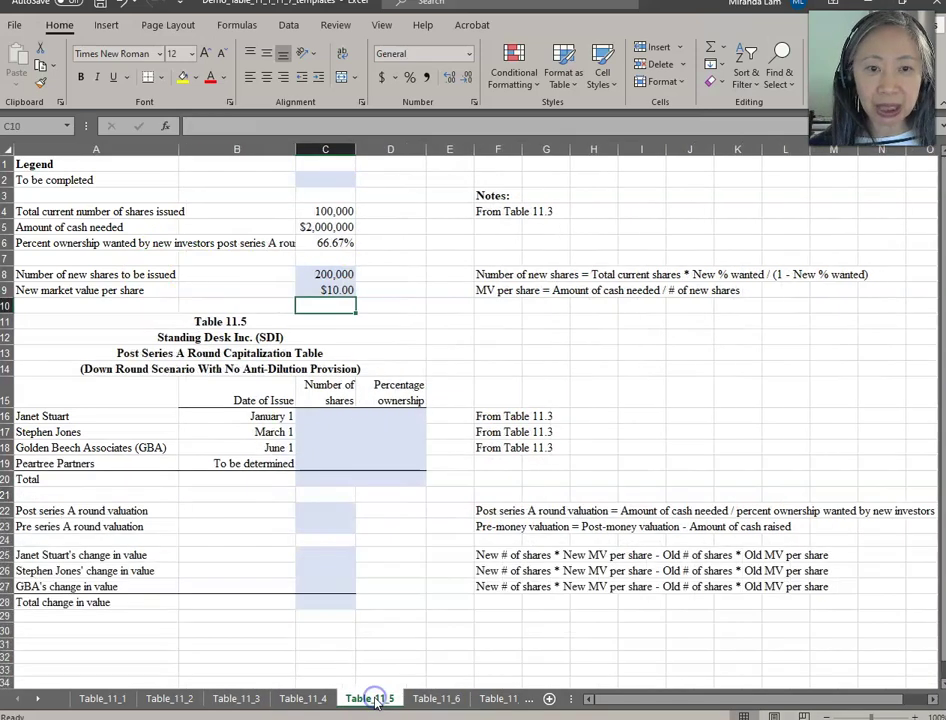
{"action": "left_click", "coordinate": [328, 290]}
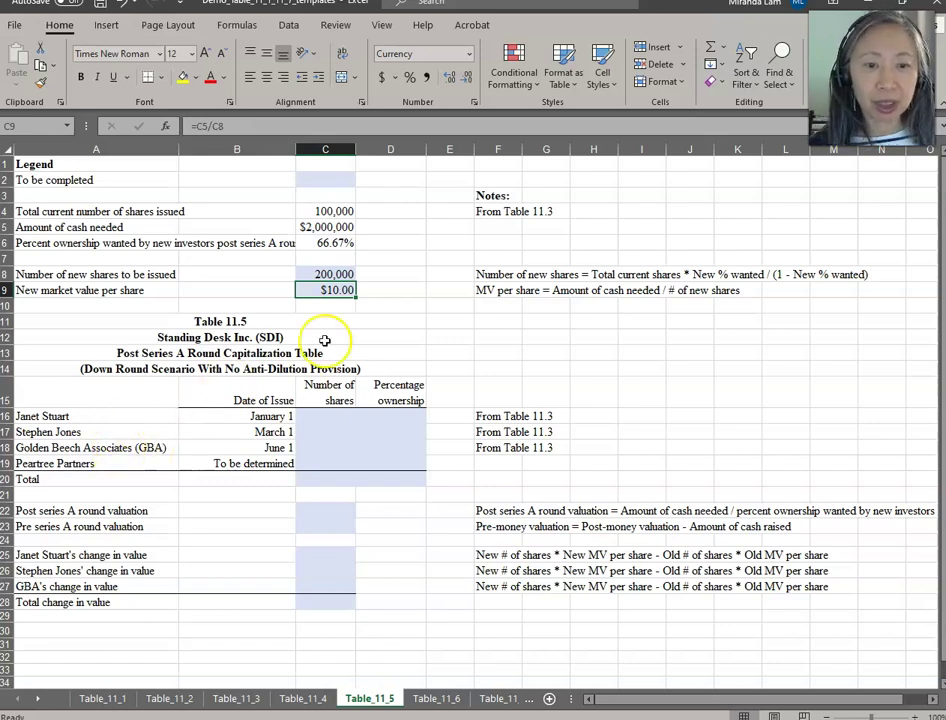
{"action": "left_click", "coordinate": [325, 415]}
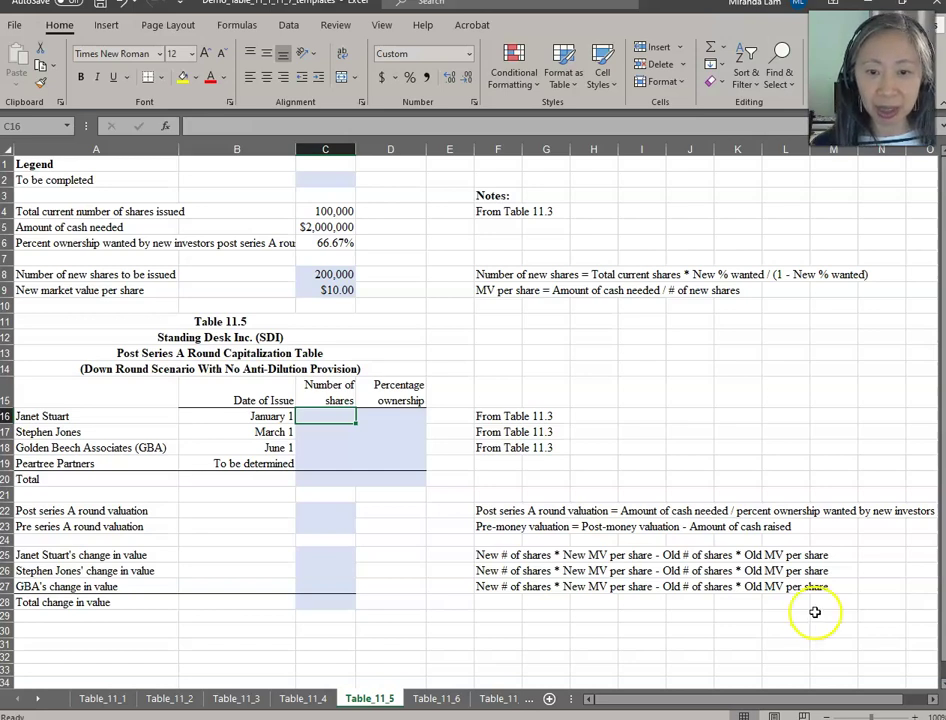
- Link C16:C18 to Table_11_3's share counts, showing 40,000, 10,000 and 50,000
{"action": "type", "text": "="}
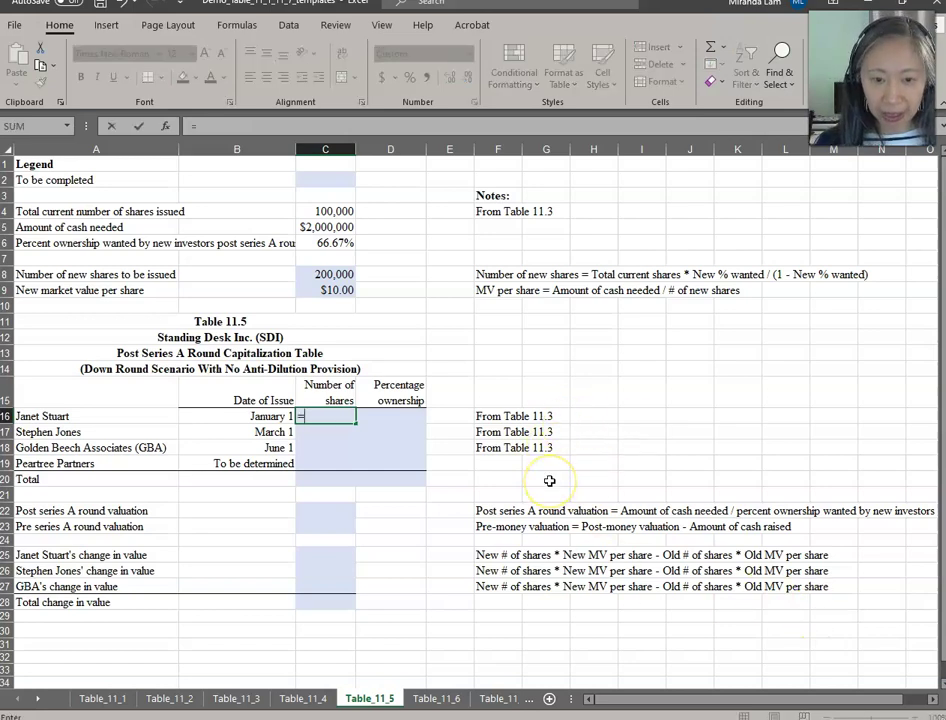
{"action": "left_click", "coordinate": [234, 698]}
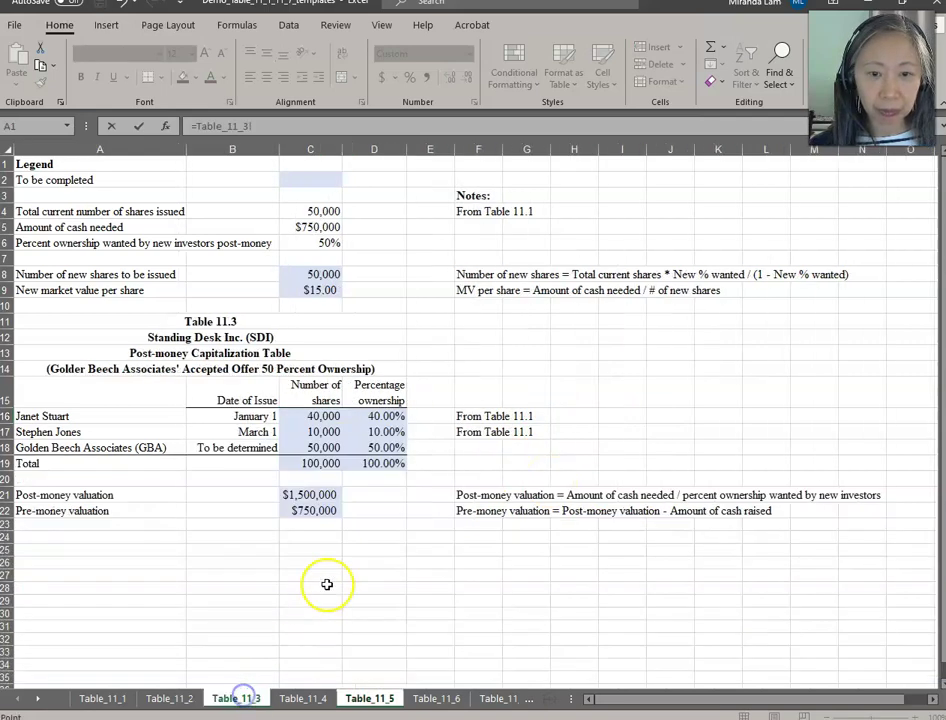
{"action": "left_click", "coordinate": [318, 416]}
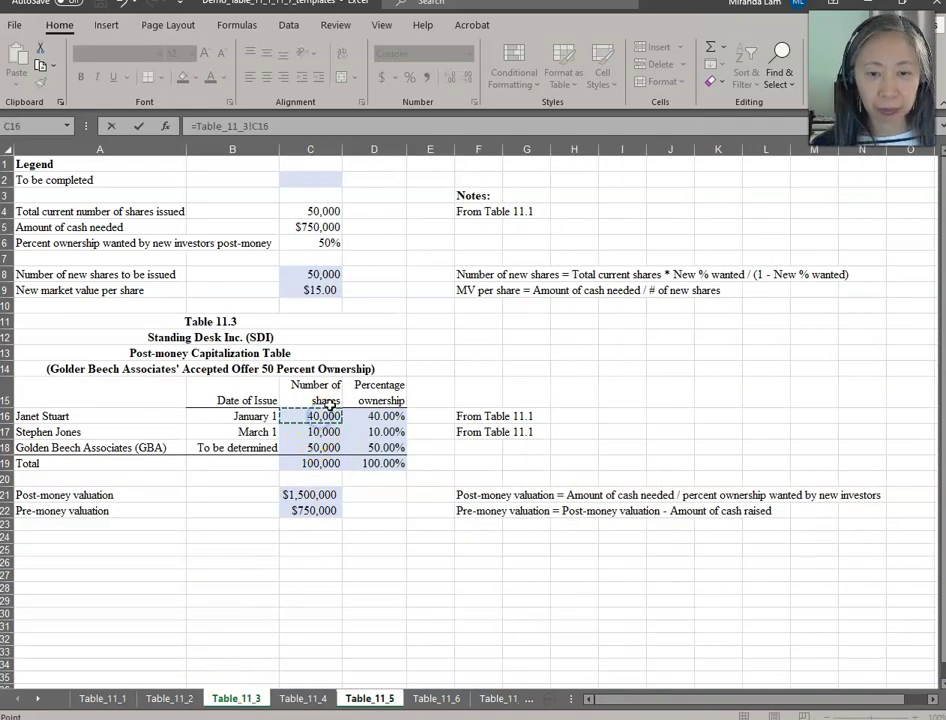
{"action": "key", "text": "Return"}
{"action": "key", "text": "ctrl+c"}
{"action": "key", "text": "shift+Down"}
{"action": "key", "text": "shift+Down"}
{"action": "left_click", "coordinate": [16, 80]}
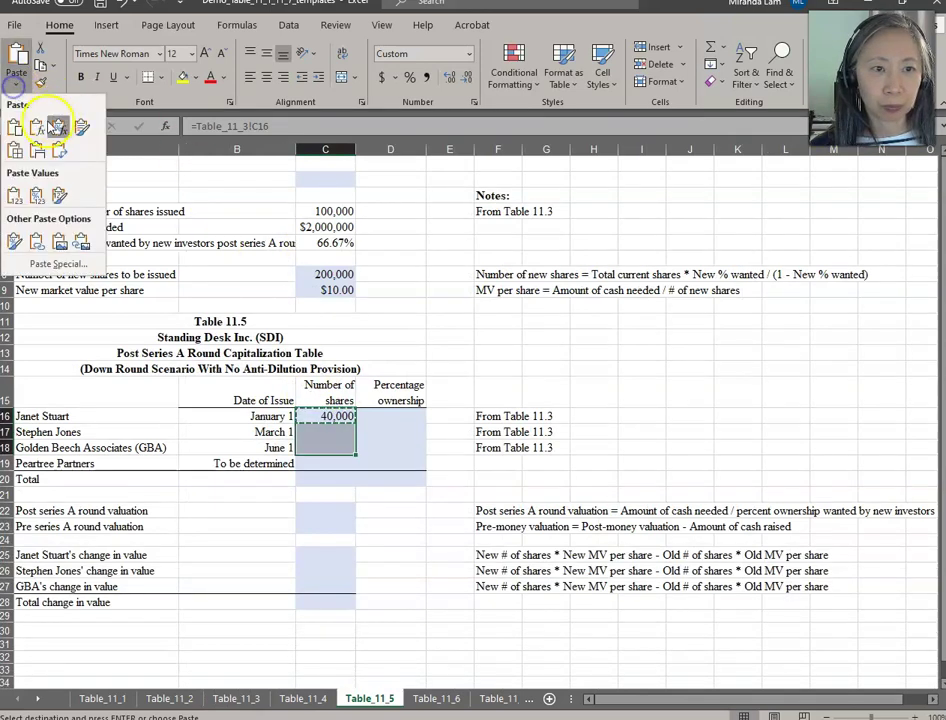
{"action": "left_click", "coordinate": [57, 127]}
- Set C19 to =C8 (200,000) and total C16:C19 in C20 as 300,000
{"action": "left_click", "coordinate": [349, 463]}
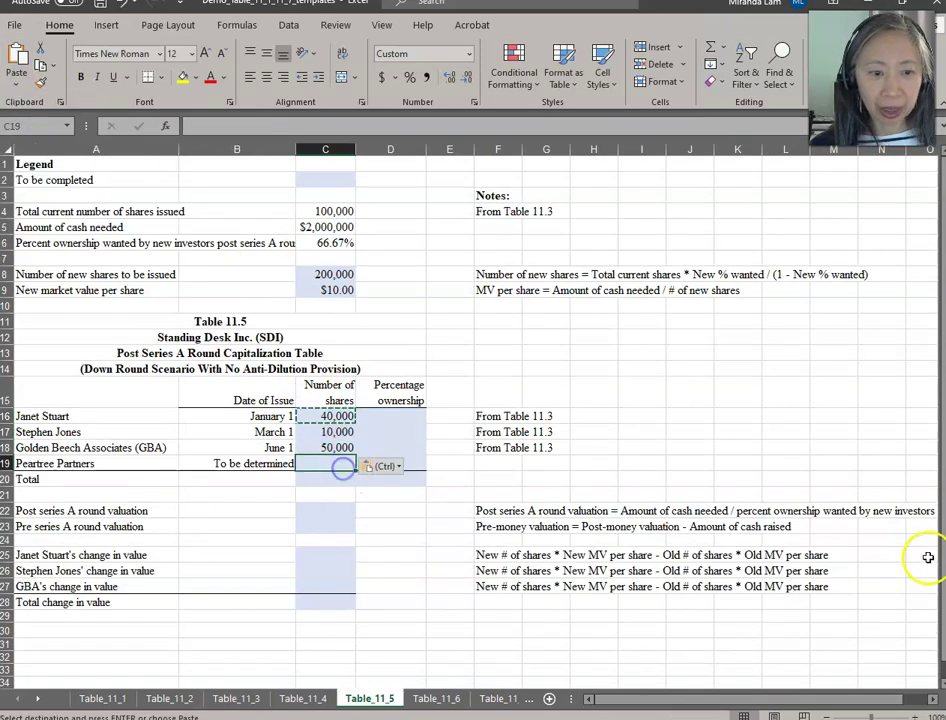
{"action": "type", "text": "="}
{"action": "left_click", "coordinate": [310, 274]}
{"action": "key", "text": "Return"}
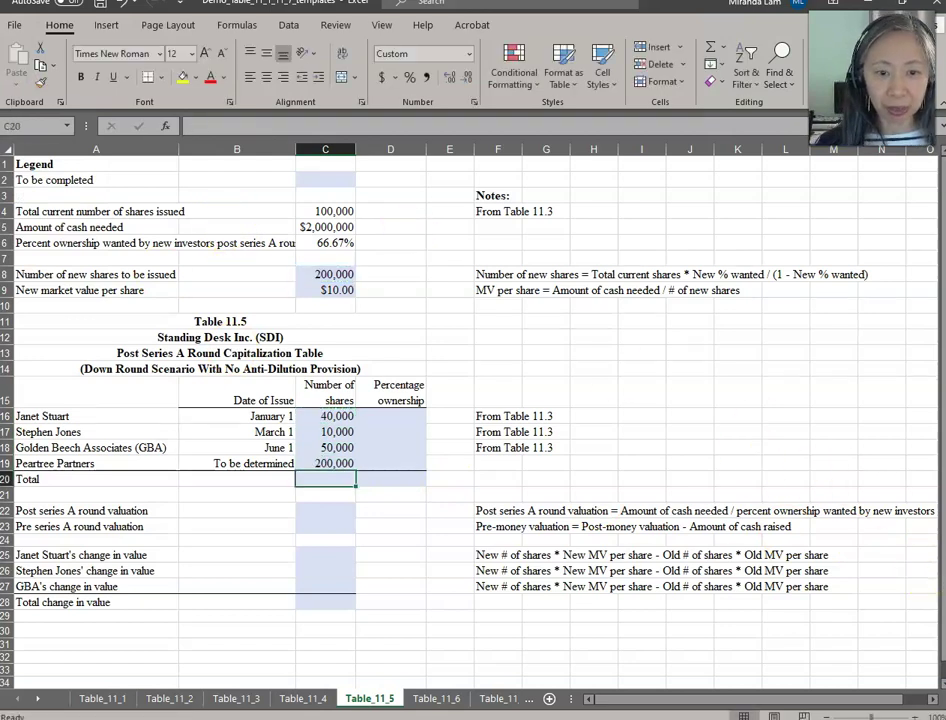
{"action": "type", "text": "=sum("}
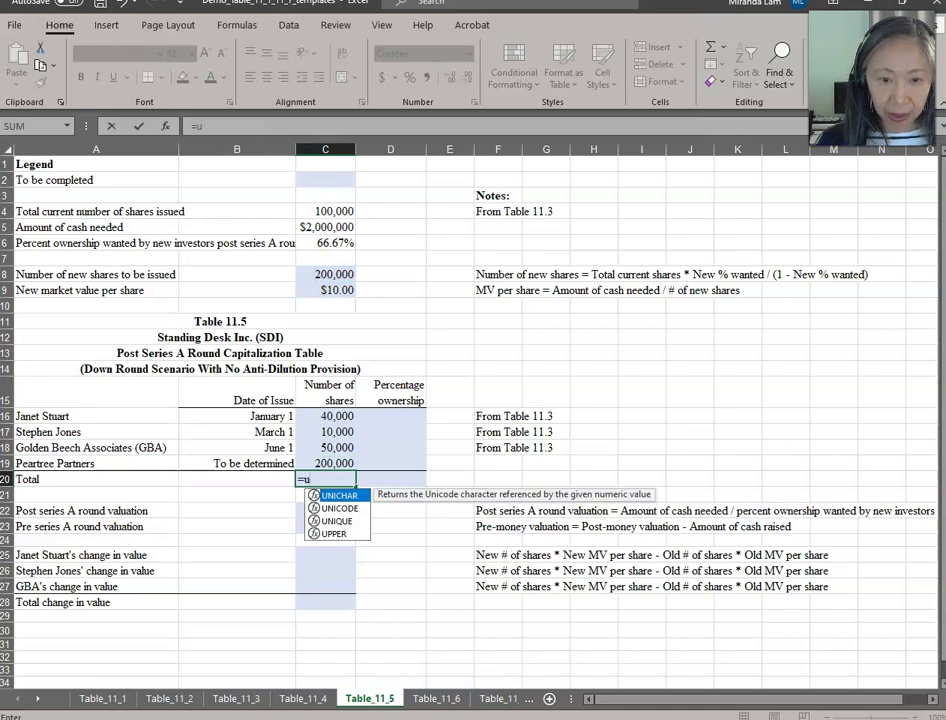
{"action": "key", "text": "Up"}
{"action": "key", "text": "Up"}
{"action": "key", "text": "Up"}
{"action": "key", "text": "Up"}
{"action": "key", "text": "shift+Down"}
{"action": "key", "text": "shift+Down"}
{"action": "key", "text": "shift+Down"}
{"action": "key", "text": "Return"}
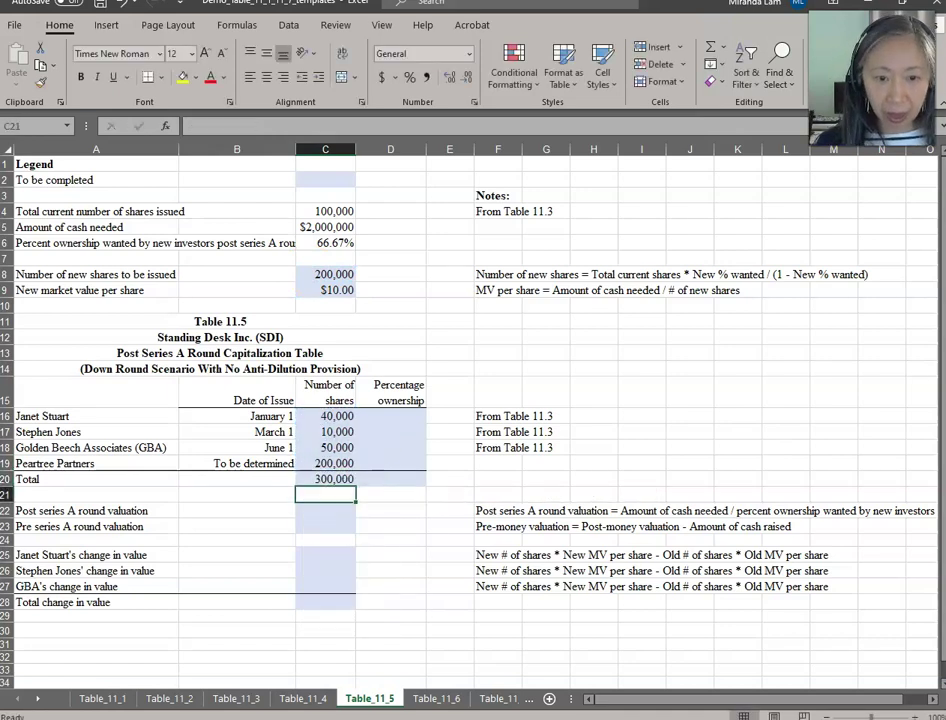
{"action": "left_click", "coordinate": [393, 415]}
- Fill D16:D19 with =C16/$C$20 ownership formulas: 13.33%, 3.33%, 16.67%, 66.67%
{"action": "type", "text": "="}
{"action": "key", "text": "Left"}
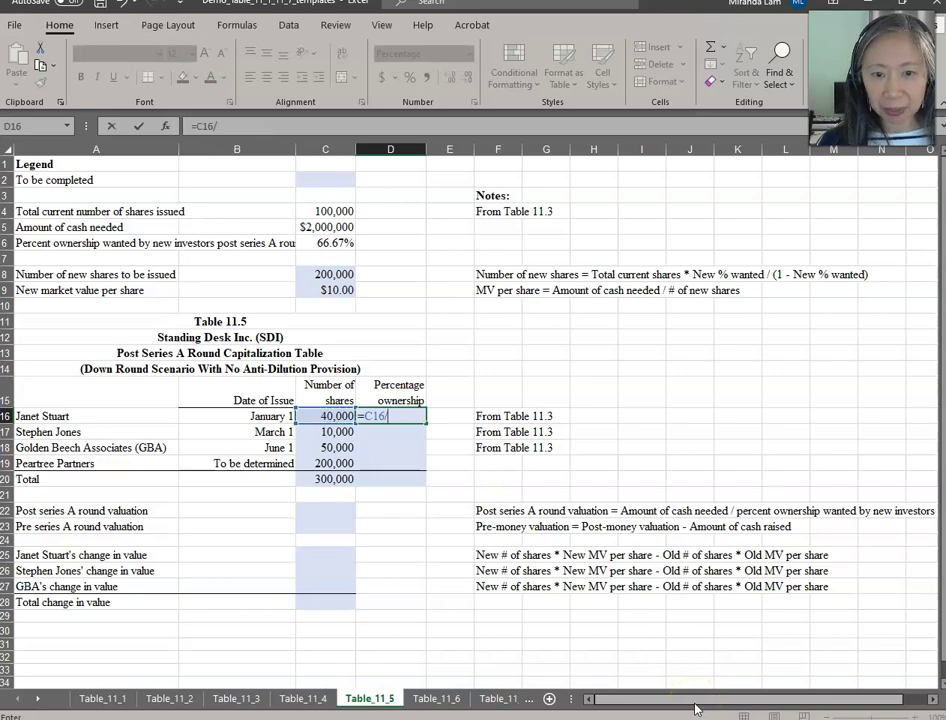
{"action": "type", "text": "/"}
{"action": "key", "text": "Left"}
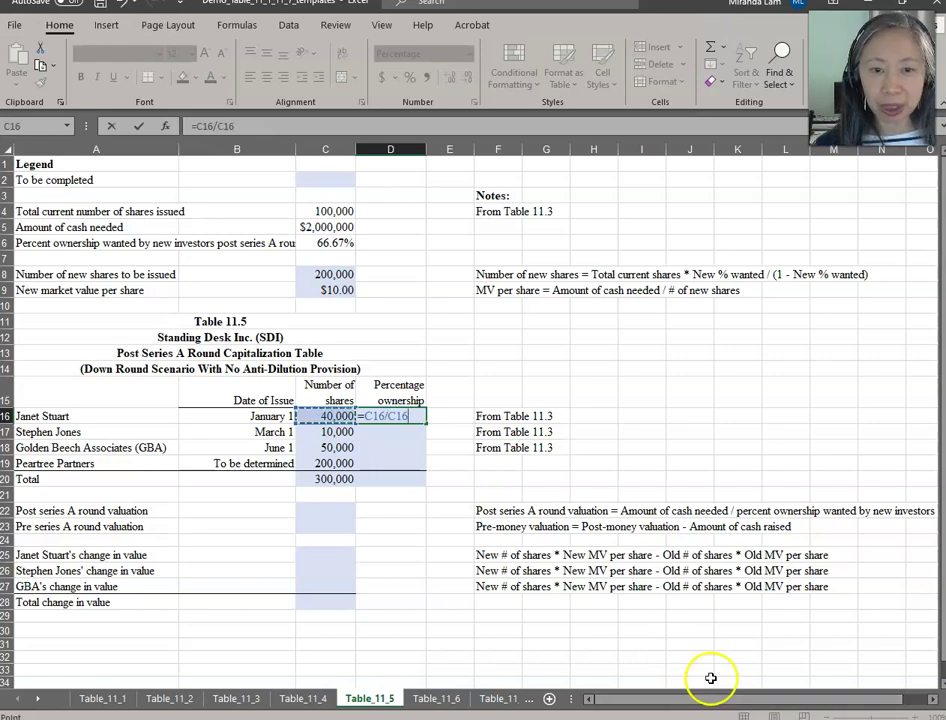
{"action": "key", "text": "Down"}
{"action": "key", "text": "Down"}
{"action": "key", "text": "Down"}
{"action": "key", "text": "Down"}
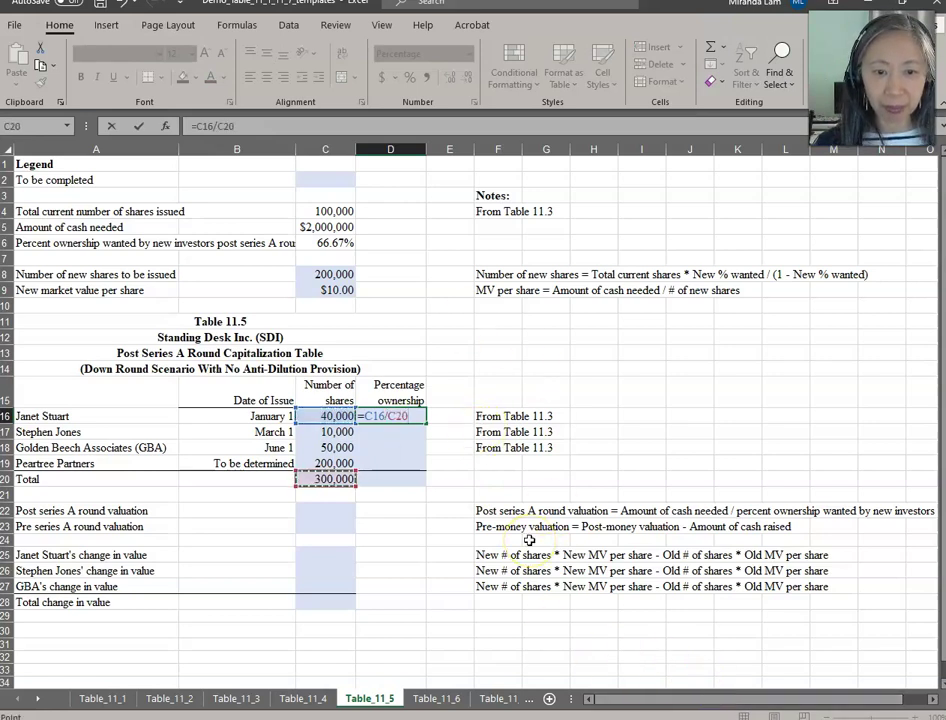
{"action": "key", "text": "F4"}
{"action": "key", "text": "ctrl+Return"}
{"action": "key", "text": "ctrl+c"}
{"action": "key", "text": "shift+Down"}
{"action": "key", "text": "shift+Down"}
{"action": "key", "text": "shift+Down"}
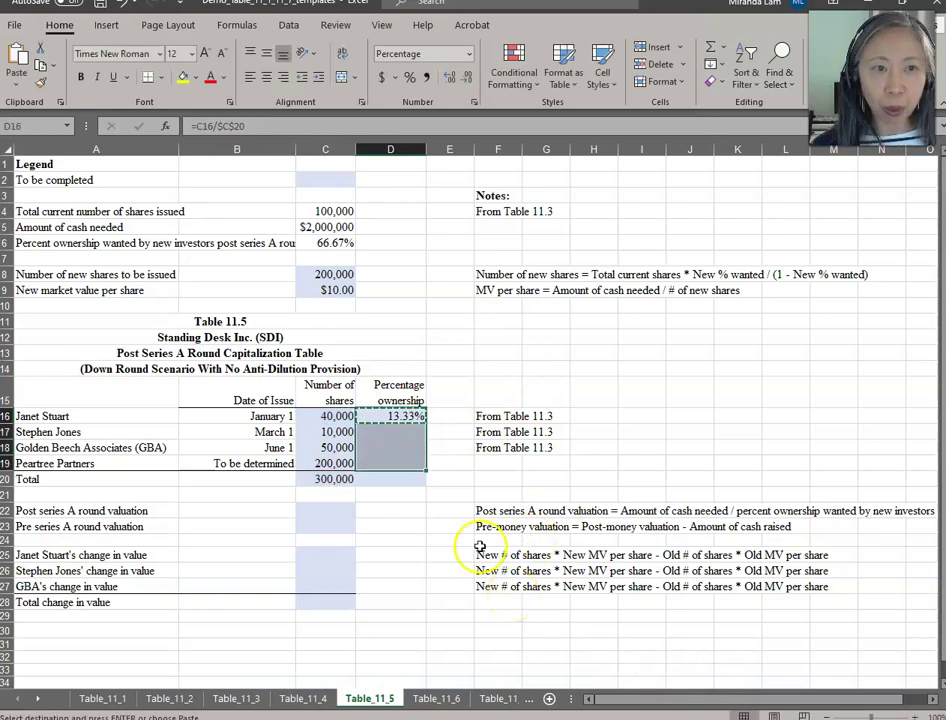
{"action": "left_click", "coordinate": [16, 76]}
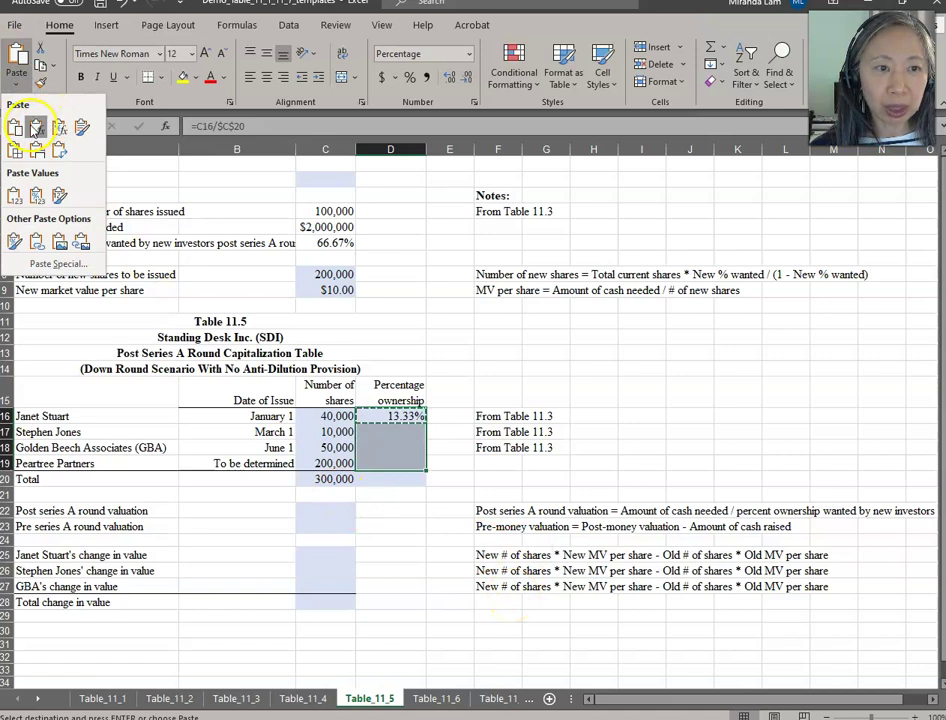
{"action": "left_click", "coordinate": [36, 128]}
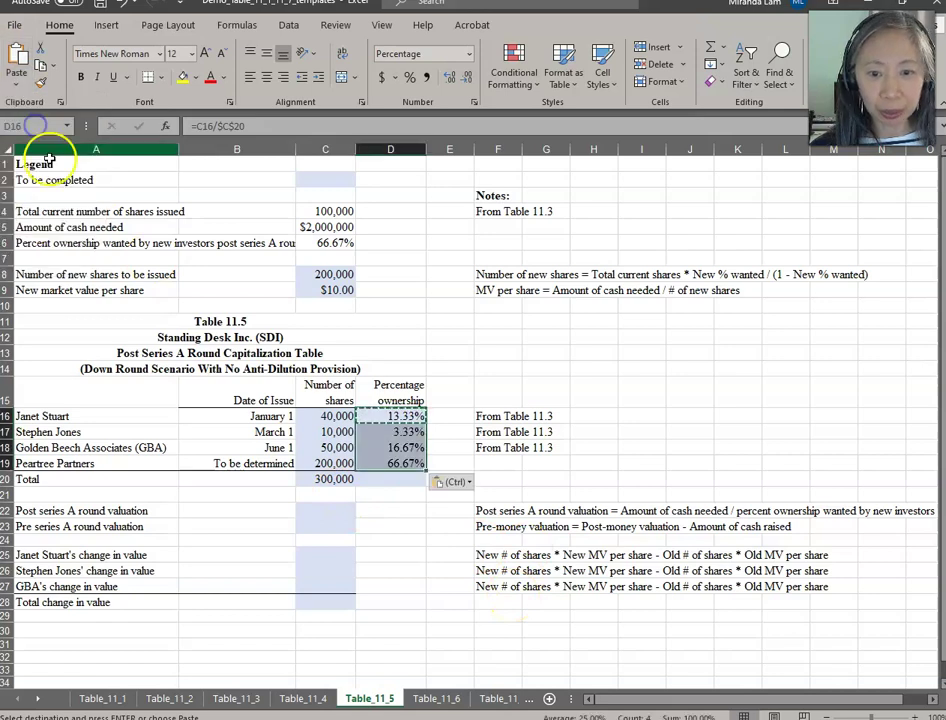
- Enter a SUM of the percentages in D20 and dismiss the circular reference warning
{"action": "left_click", "coordinate": [396, 479]}
{"action": "type", "text": "="}
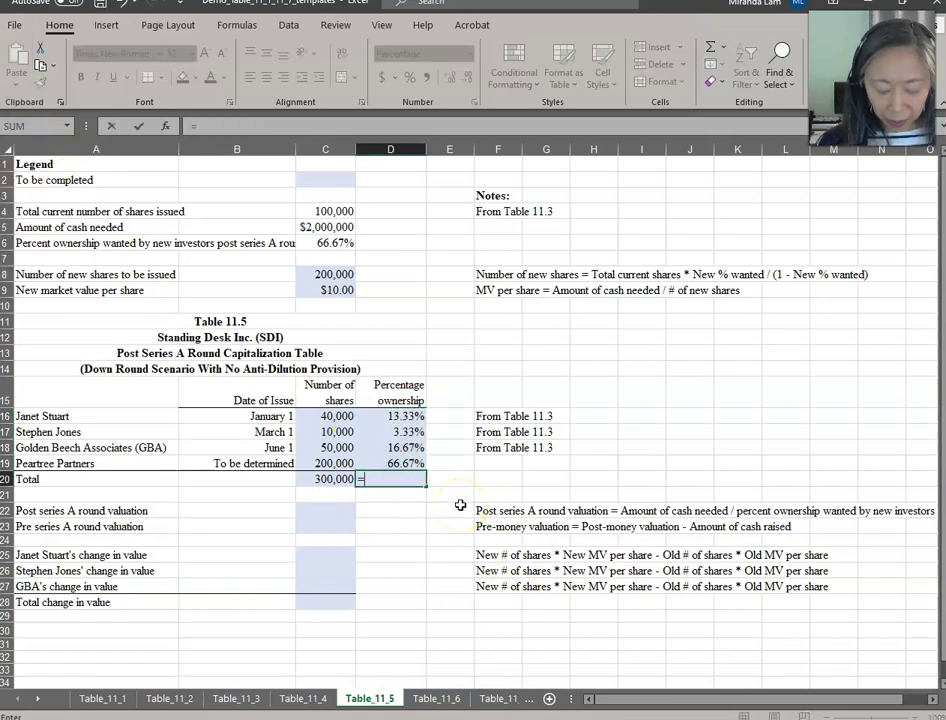
{"action": "type", "text": "sum("}
{"action": "key", "text": "Up"}
{"action": "key", "text": "shift+Up"}
{"action": "key", "text": "shift+Up"}
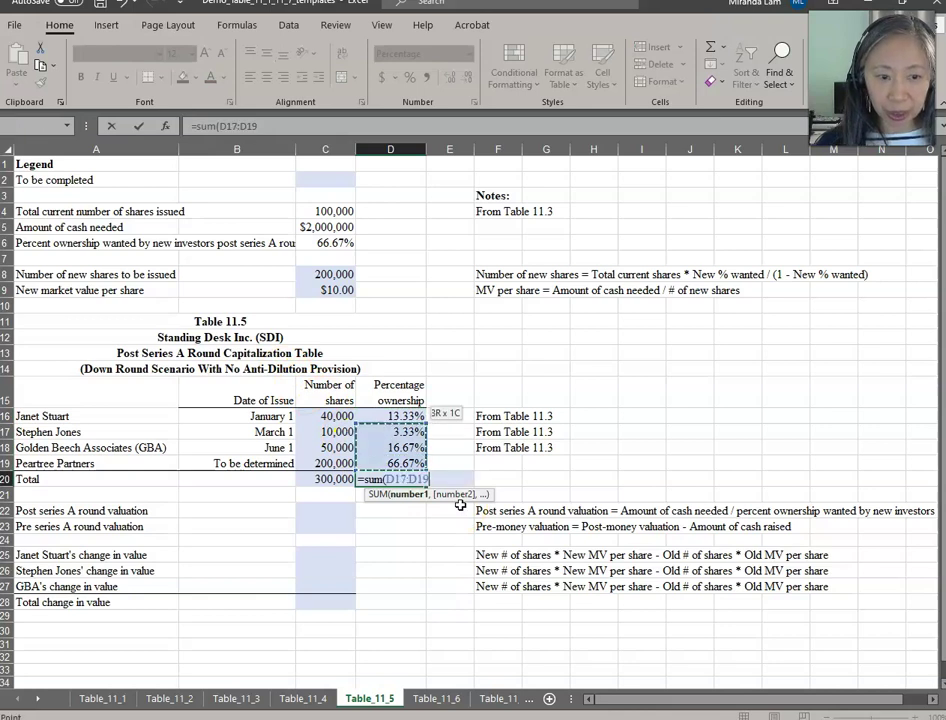
{"action": "key", "text": "shift+Up"}
{"action": "key", "text": "shift+Down"}
{"action": "key", "text": "Return"}
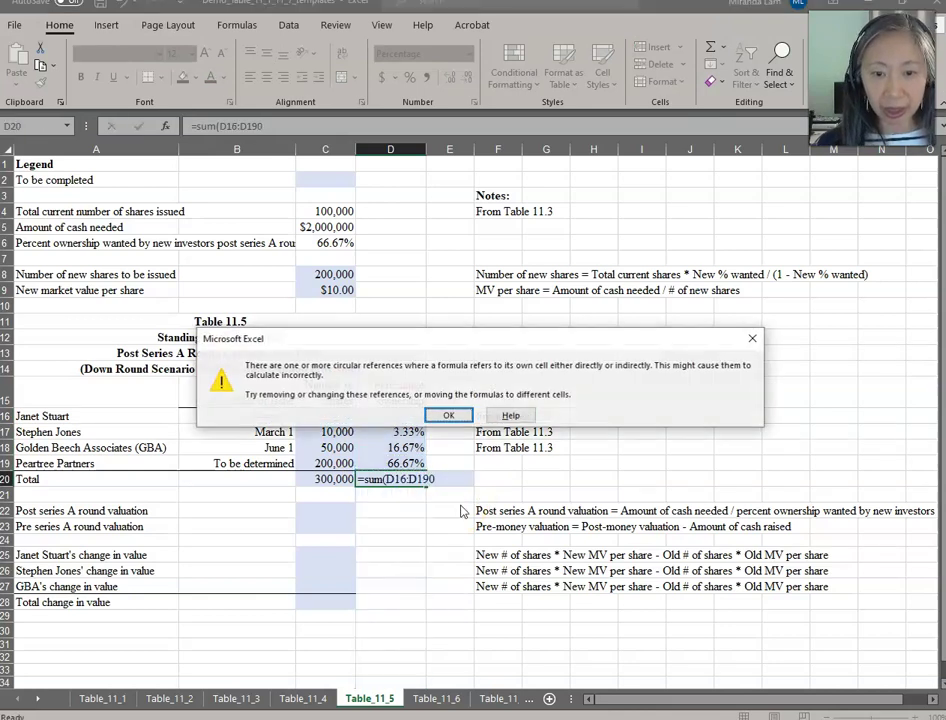
{"action": "key", "text": "Return"}
- Correct D20 to =SUM(D16:D19) so the ownership total reads 100.00%
{"action": "key", "text": "Up"}
{"action": "key", "text": "F2"}
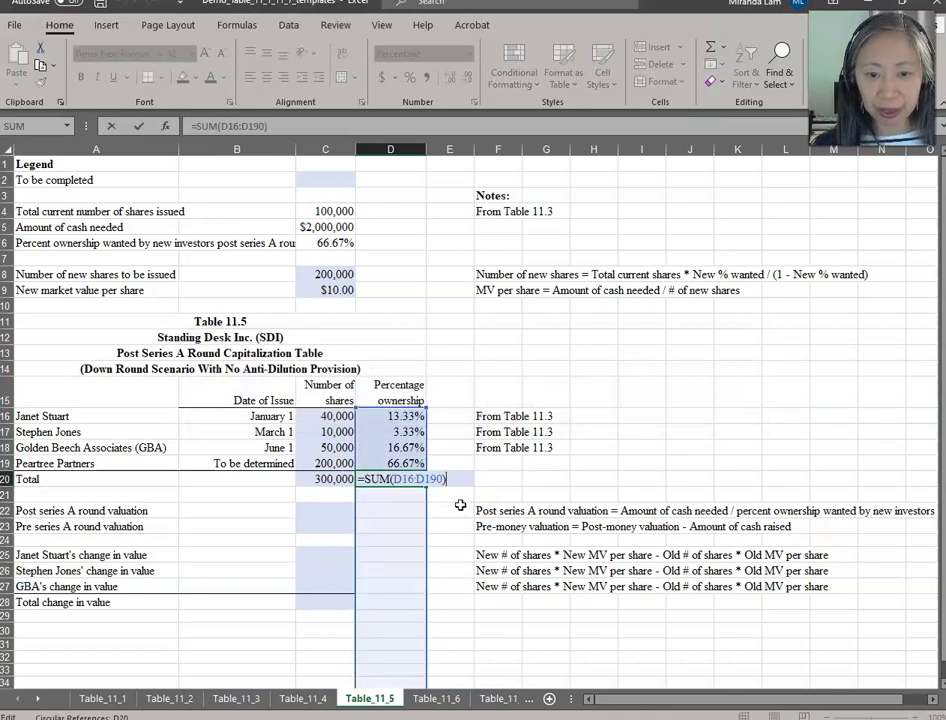
{"action": "key", "text": "Left"}
{"action": "key", "text": "Left"}
{"action": "key", "text": "BackSpace"}
{"action": "type", "text": "19"}
{"action": "key", "text": "BackSpace"}
{"action": "key", "text": "BackSpace"}
{"action": "key", "text": "BackSpace"}
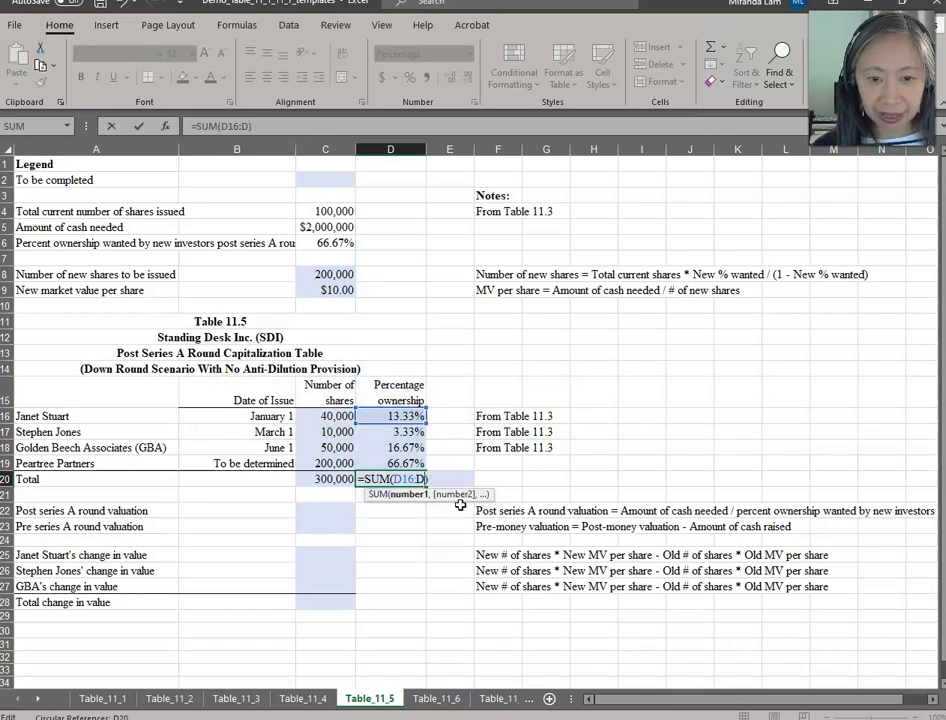
{"action": "type", "text": "19"}
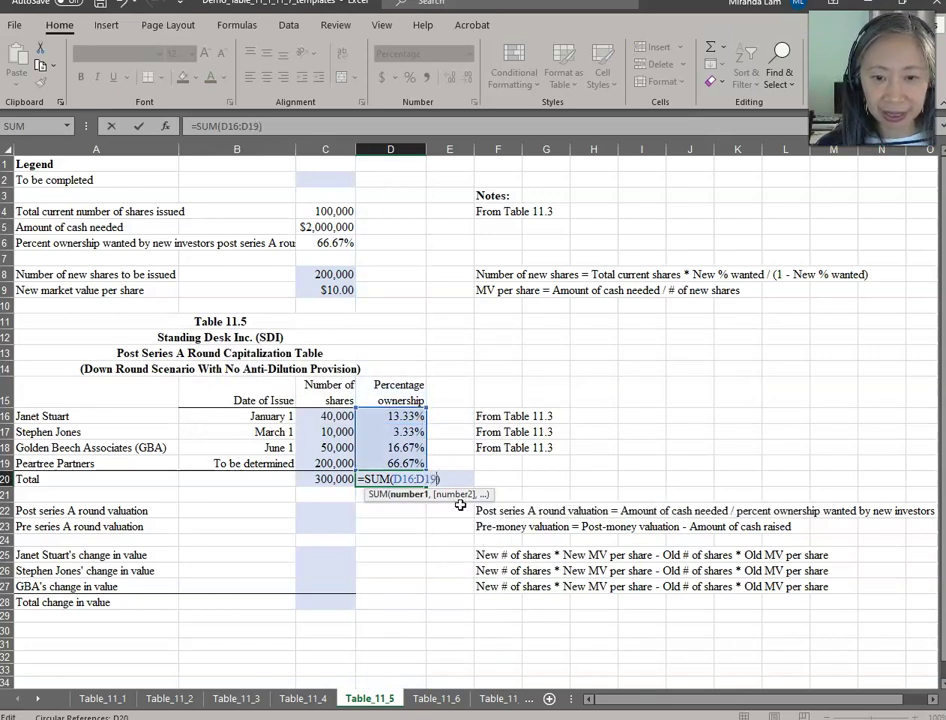
{"action": "key", "text": "Return"}
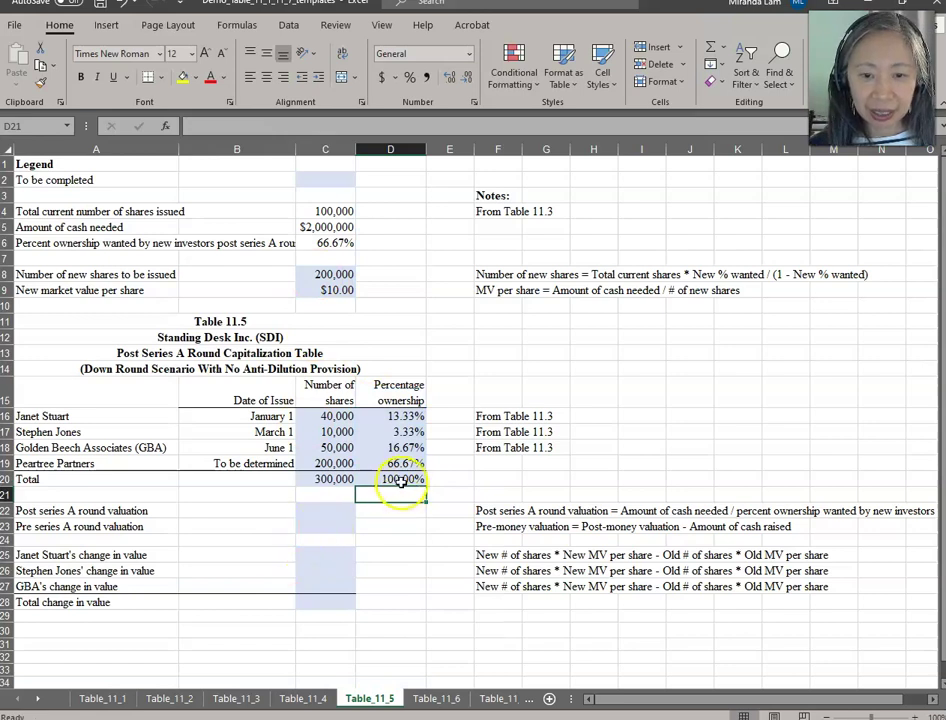
{"action": "left_click", "coordinate": [395, 479]}
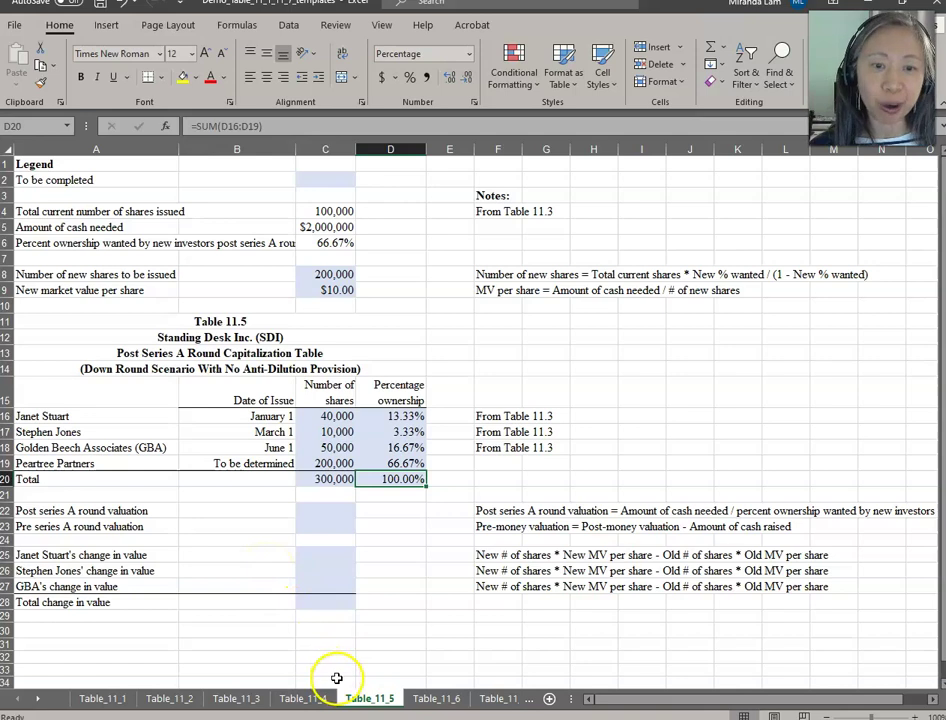
- Enter =C5/C6 in C22 for a $3,000,000 post series A valuation
{"action": "left_click", "coordinate": [331, 512]}
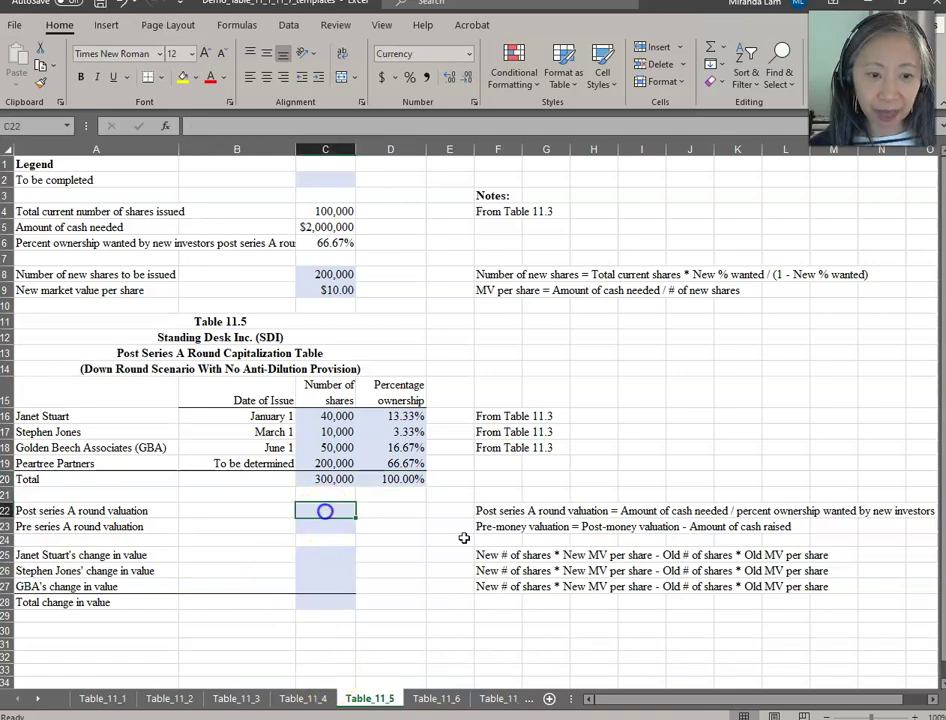
{"action": "type", "text": "="}
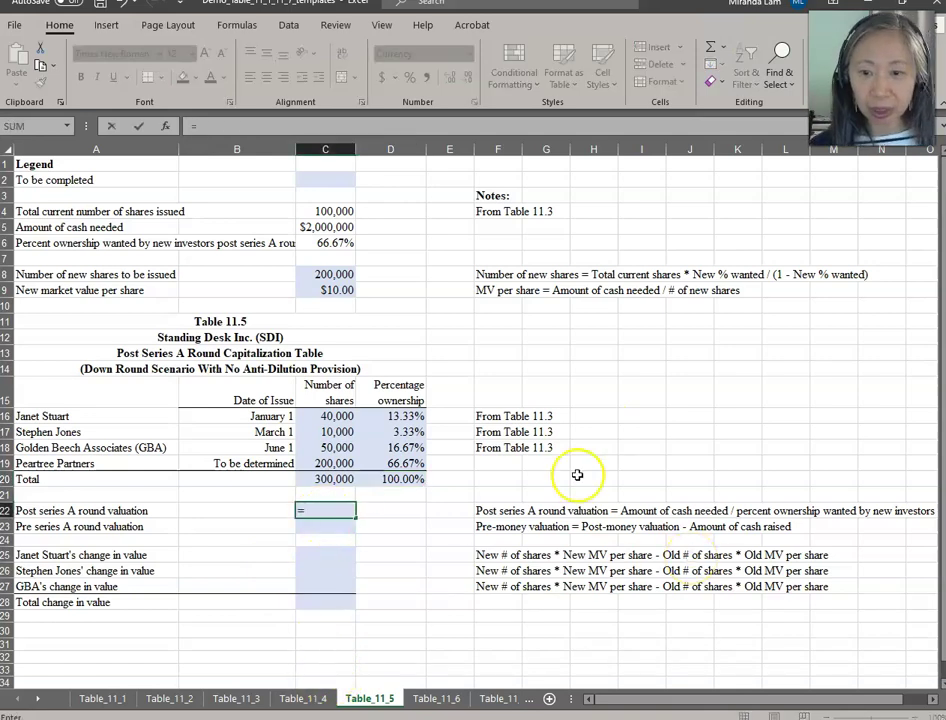
{"action": "left_click", "coordinate": [341, 229]}
{"action": "type", "text": "/"}
{"action": "left_click", "coordinate": [340, 243]}
{"action": "key", "text": "Return"}
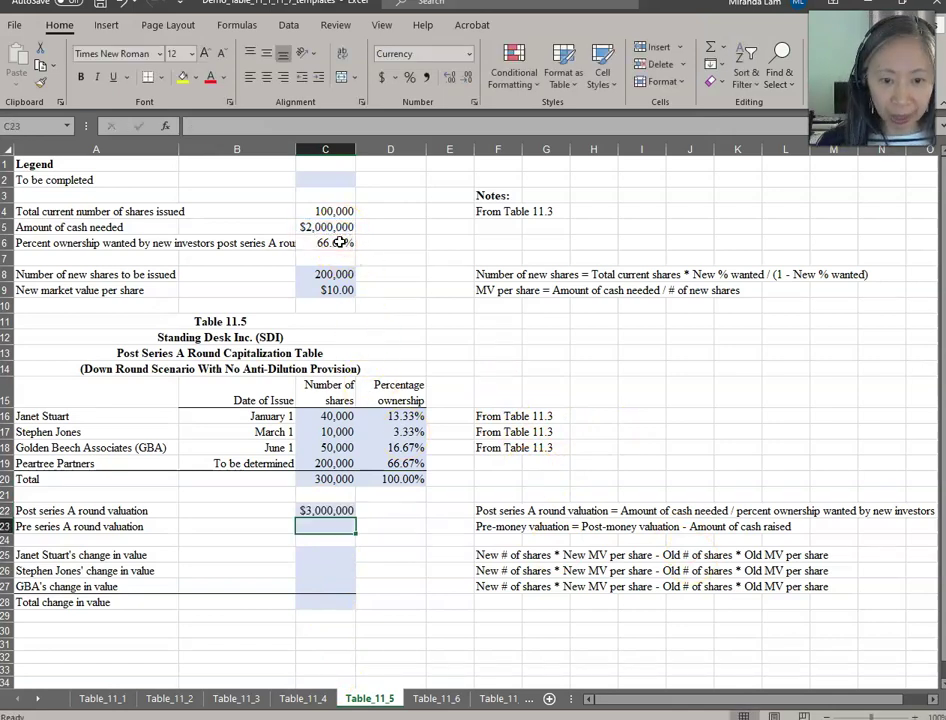
- Enter =C22-C5 in C23 for a $1,000,000 pre series A valuation
{"action": "type", "text": "="}
{"action": "key", "text": "Up"}
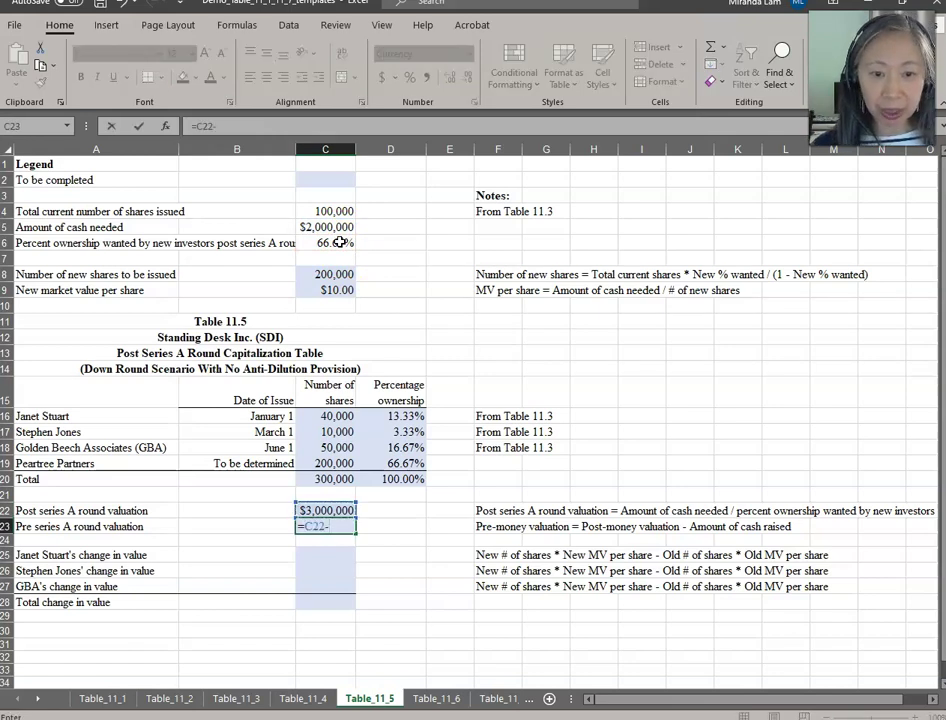
{"action": "left_click", "coordinate": [333, 221]}
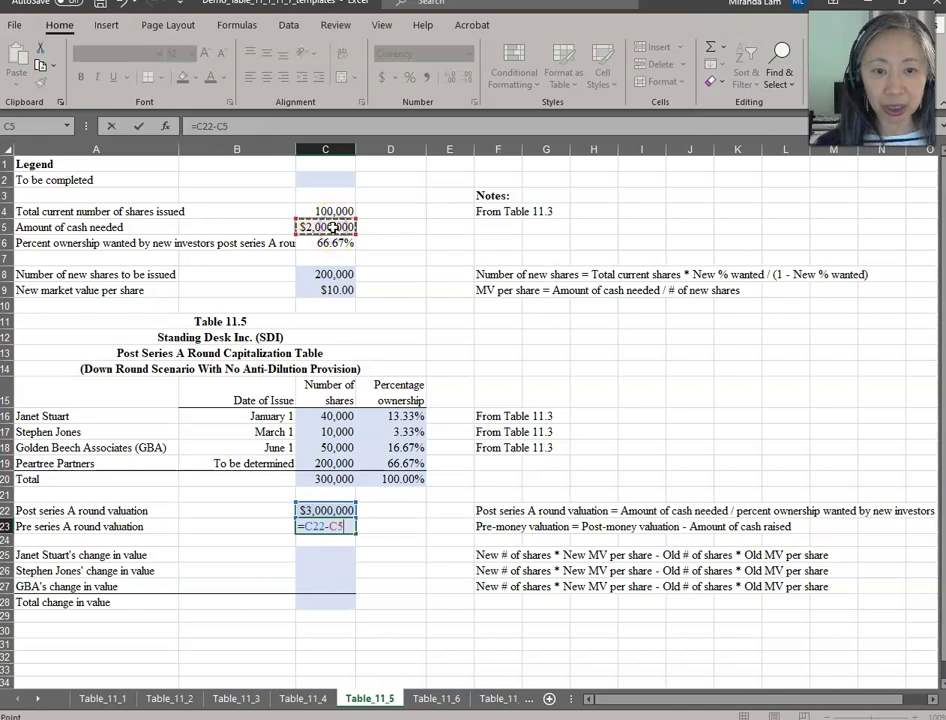
{"action": "key", "text": "Return"}
{"action": "key", "text": "Down"}
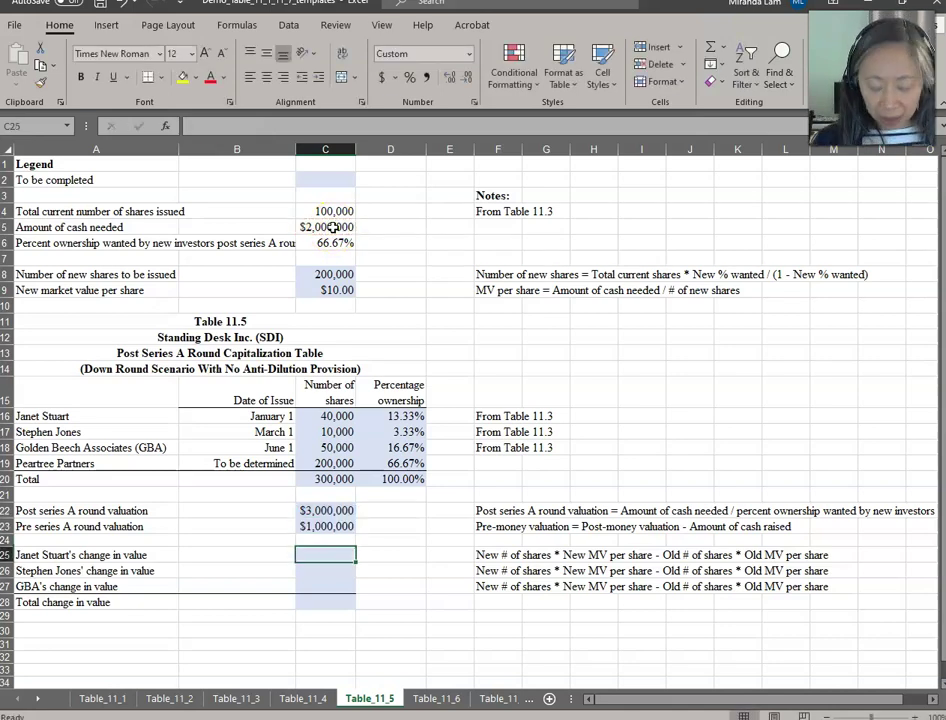
{"action": "type", "text": "="}
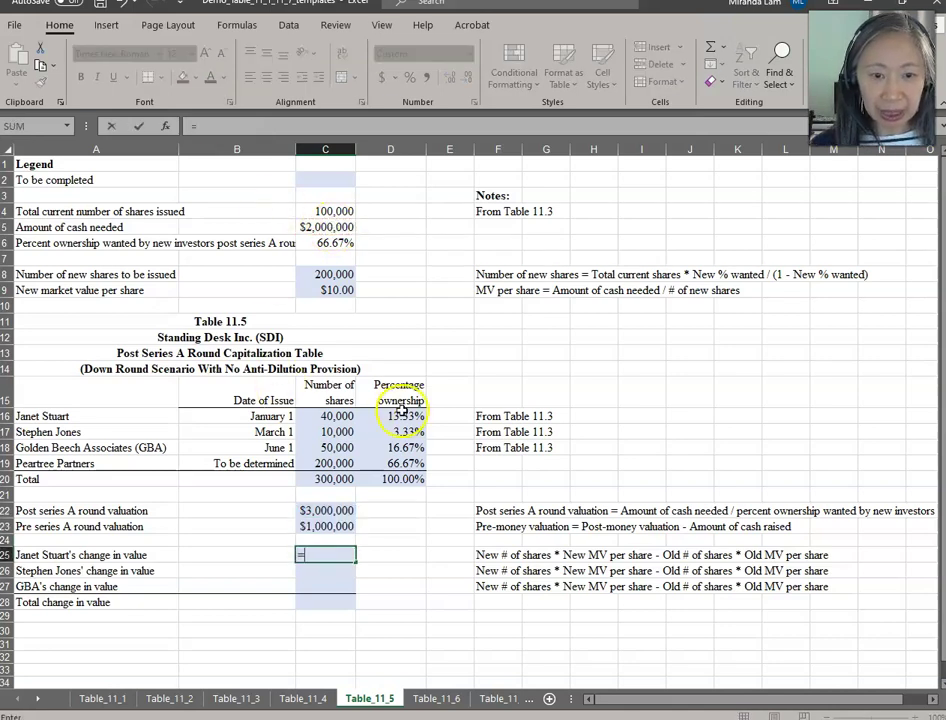
{"action": "left_click", "coordinate": [318, 416]}
{"action": "type", "text": "*"}
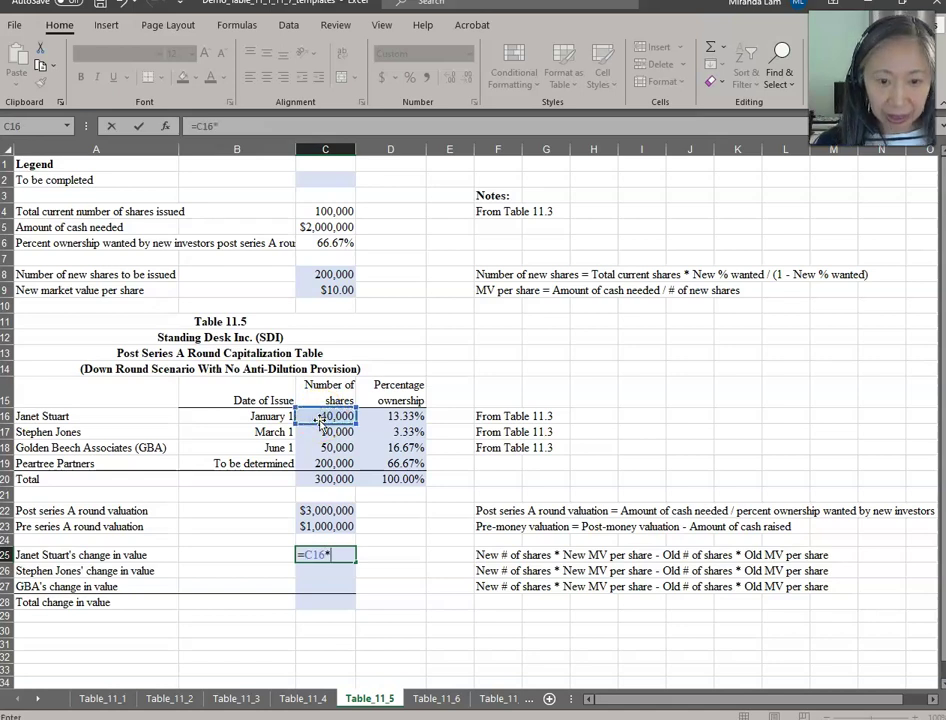
{"action": "left_click", "coordinate": [335, 288]}
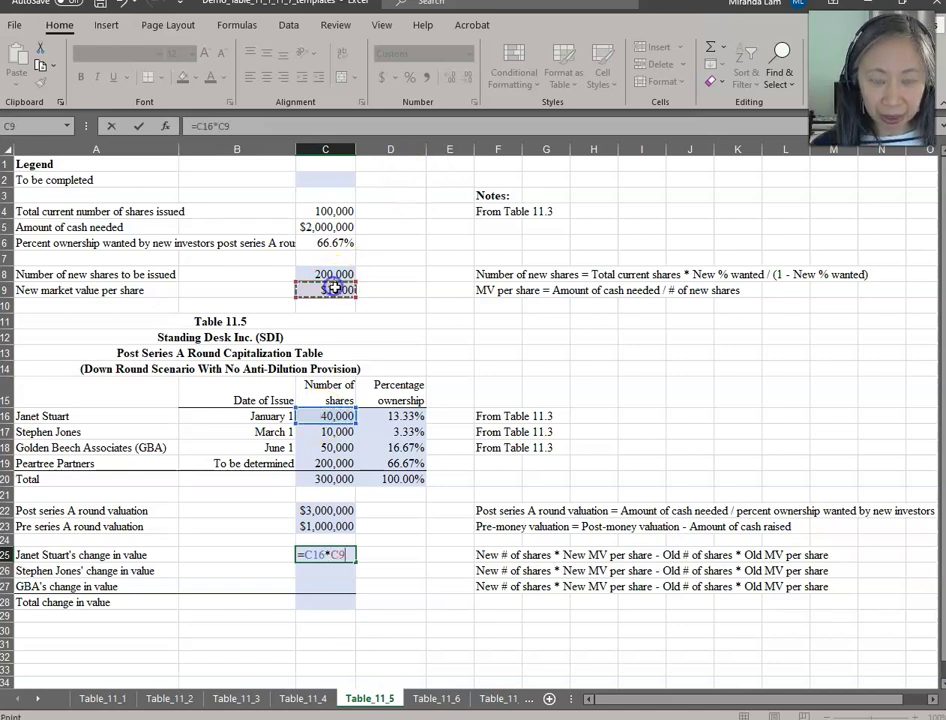
{"action": "type", "text": "-"}
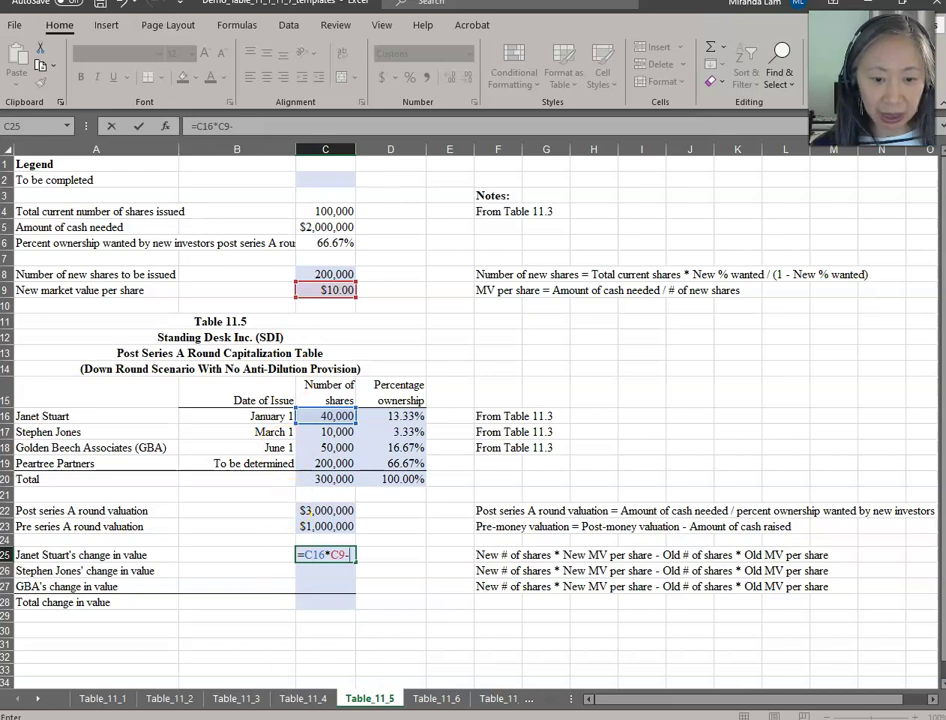
{"action": "left_click", "coordinate": [240, 699]}
{"action": "left_click", "coordinate": [322, 416]}
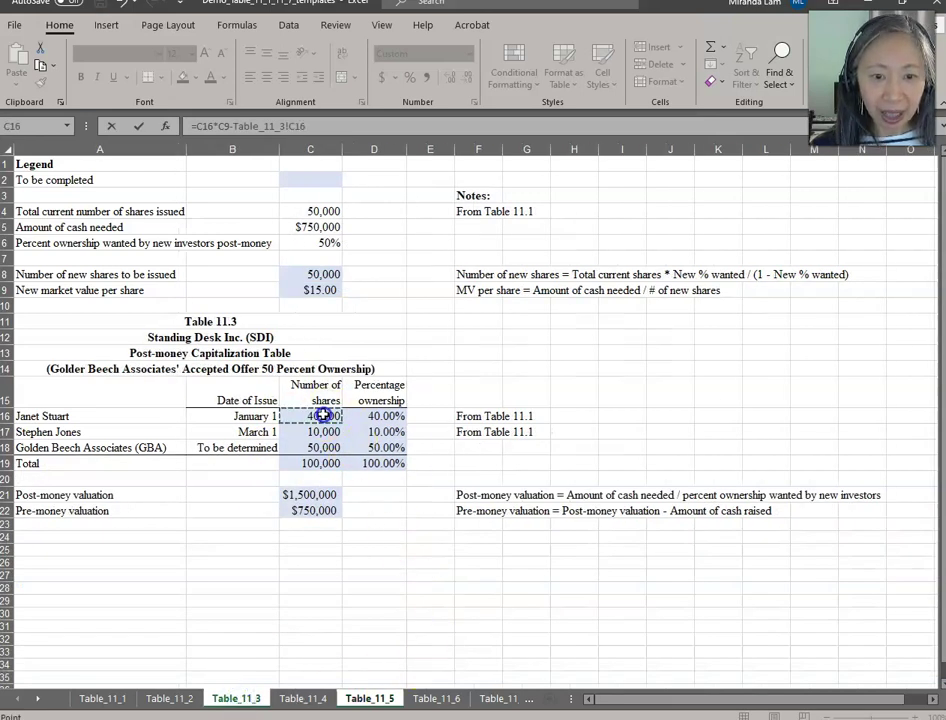
{"action": "type", "text": "*"}
{"action": "left_click", "coordinate": [310, 290]}
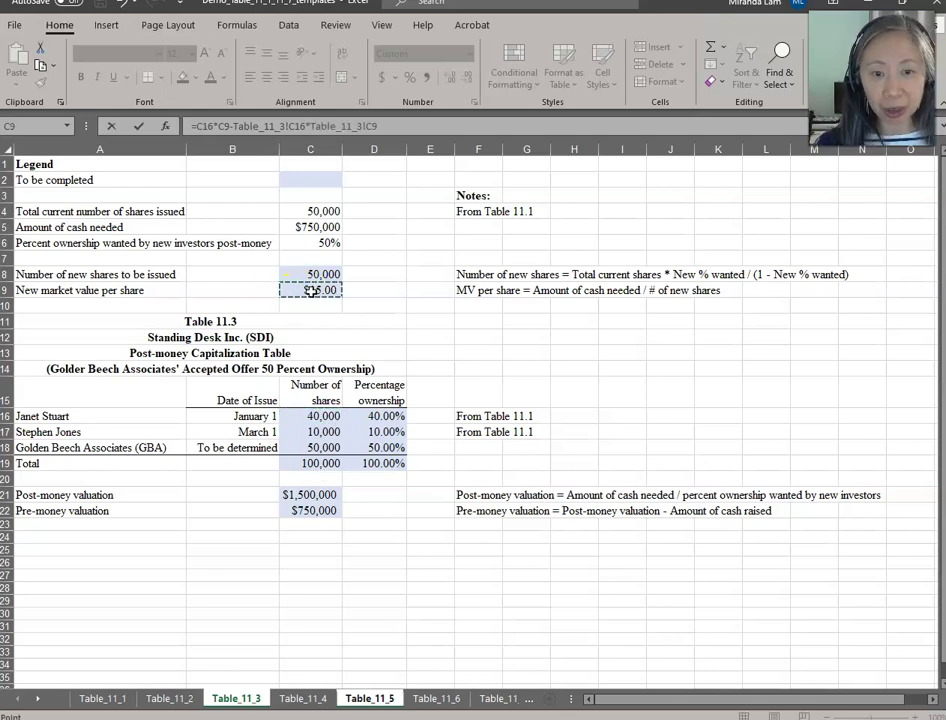
{"action": "key", "text": "Return"}
{"action": "key", "text": "Up"}
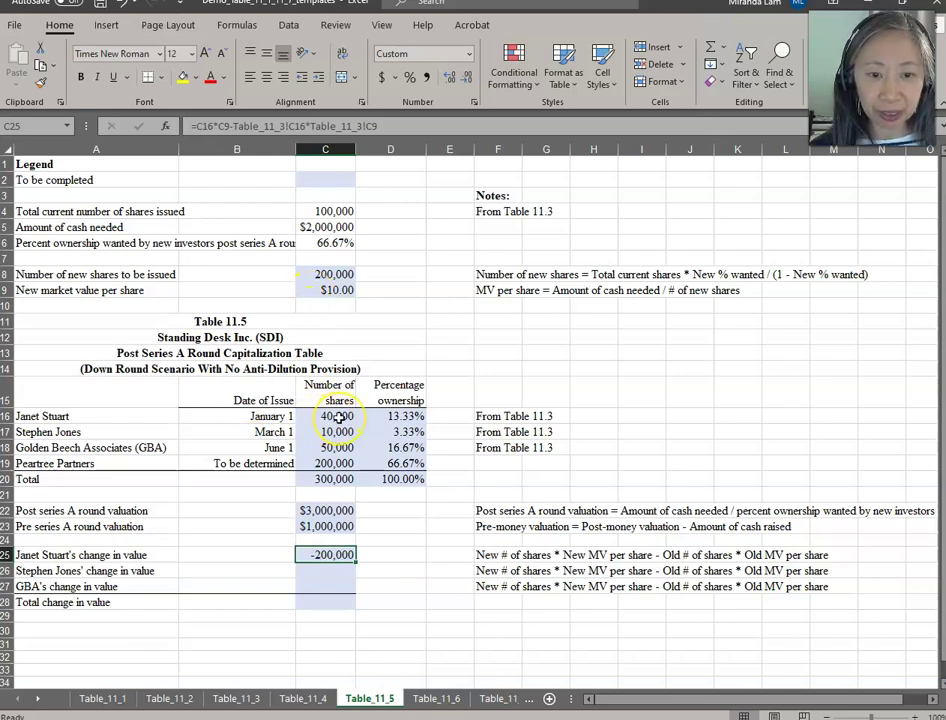
{"action": "left_click", "coordinate": [325, 570]}
{"action": "type", "text": "="}
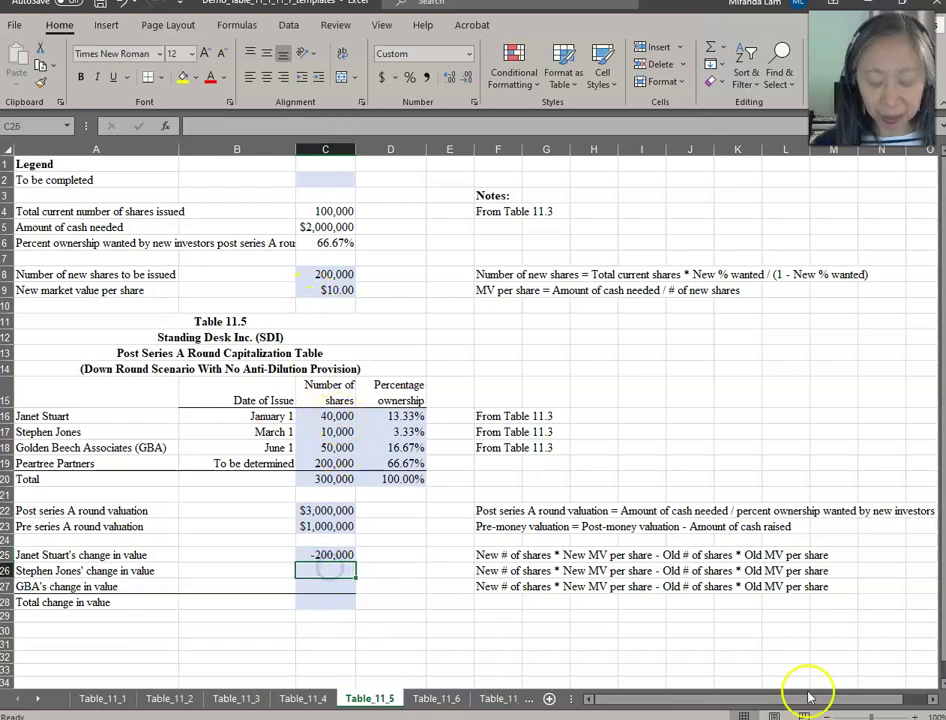
{"action": "left_click", "coordinate": [330, 433]}
{"action": "type", "text": "*"}
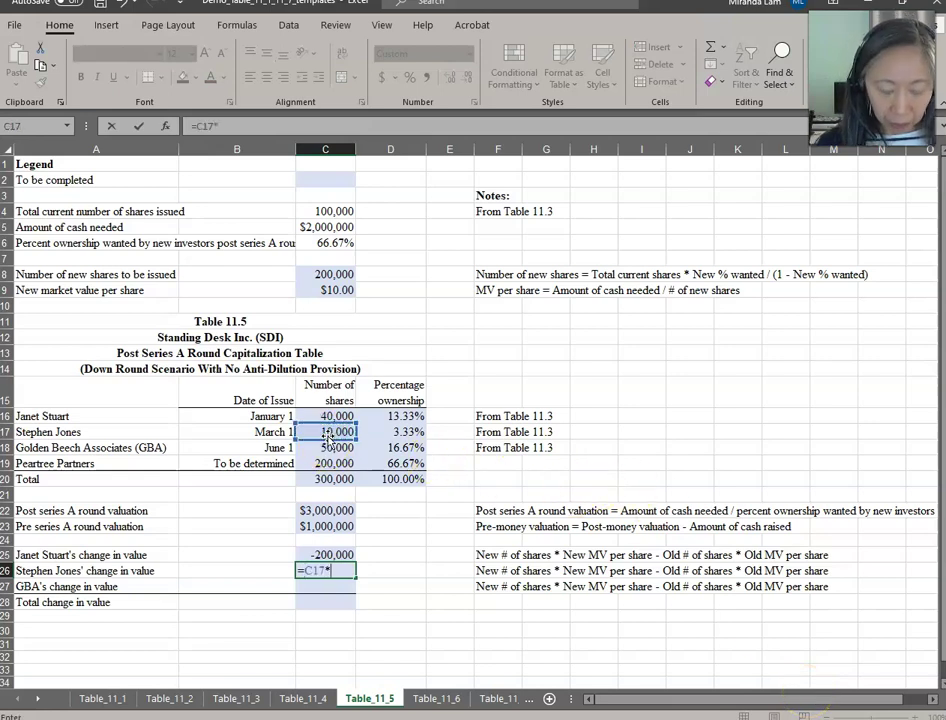
{"action": "left_click", "coordinate": [343, 292]}
{"action": "type", "text": "-"}
{"action": "left_click", "coordinate": [236, 698]}
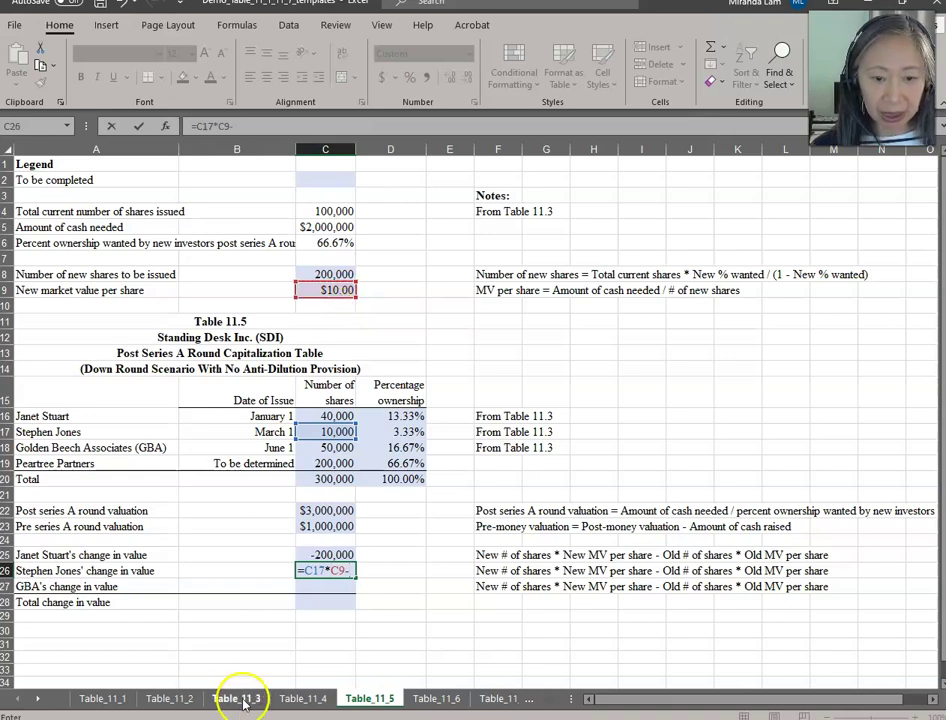
{"action": "left_click", "coordinate": [325, 434]}
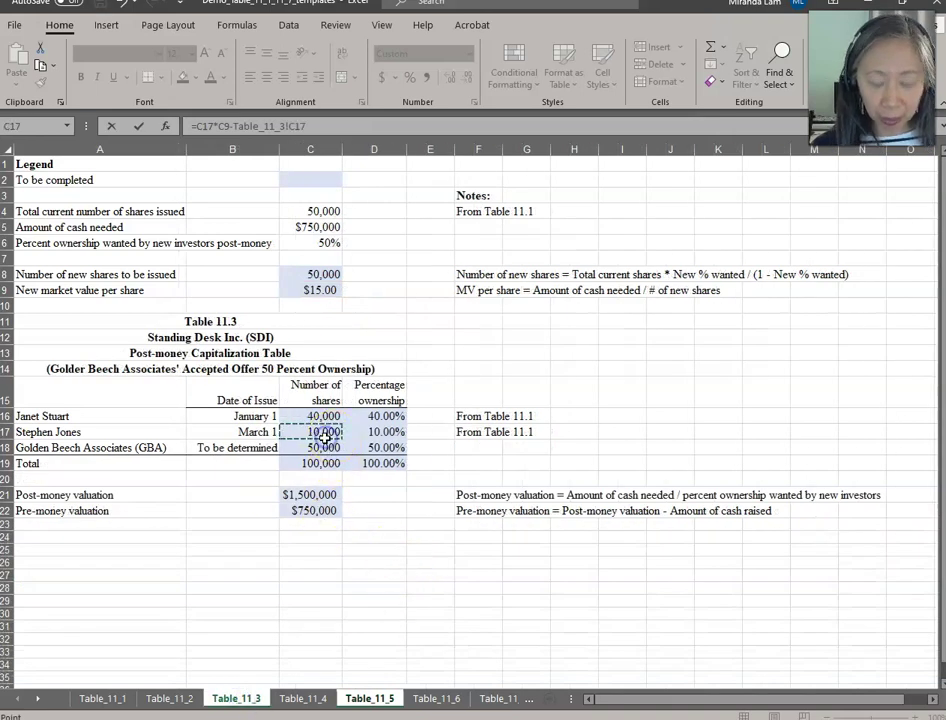
{"action": "type", "text": "*"}
{"action": "left_click", "coordinate": [332, 290]}
{"action": "key", "text": "Return"}
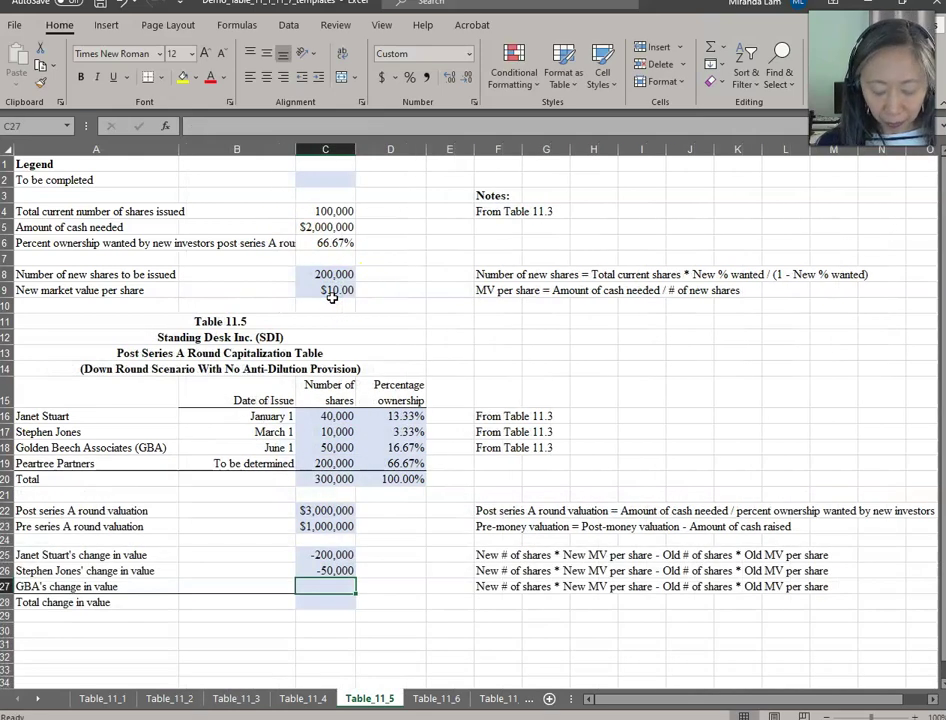
- Compute GBA's change in value in C27 against Table_11_3: -250,000
{"action": "type", "text": "="}
{"action": "left_click", "coordinate": [340, 449]}
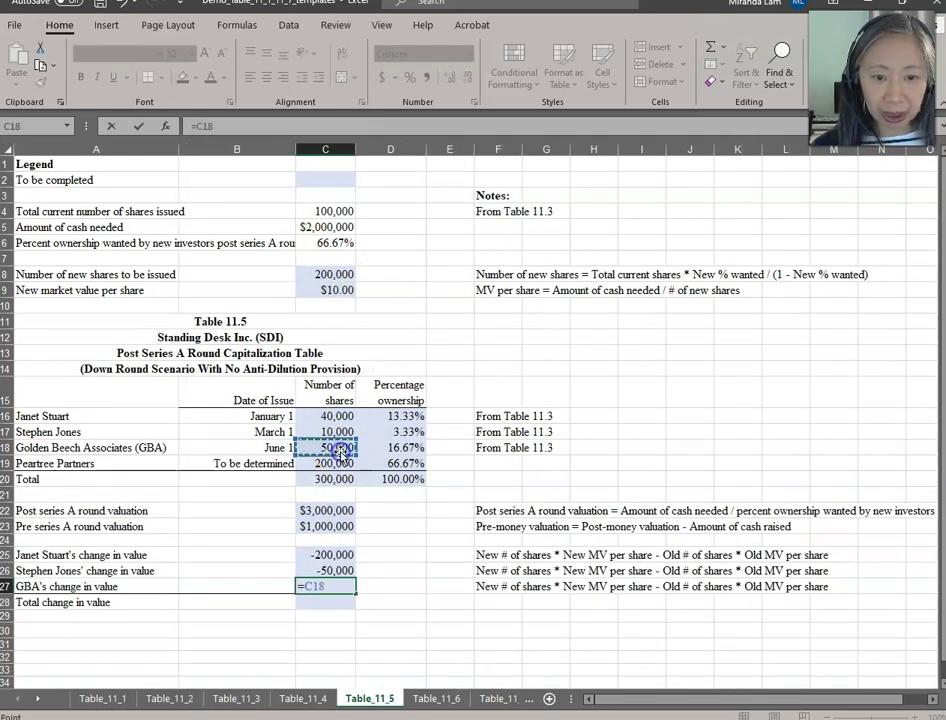
{"action": "type", "text": "*"}
{"action": "left_click", "coordinate": [338, 290]}
{"action": "type", "text": "-"}
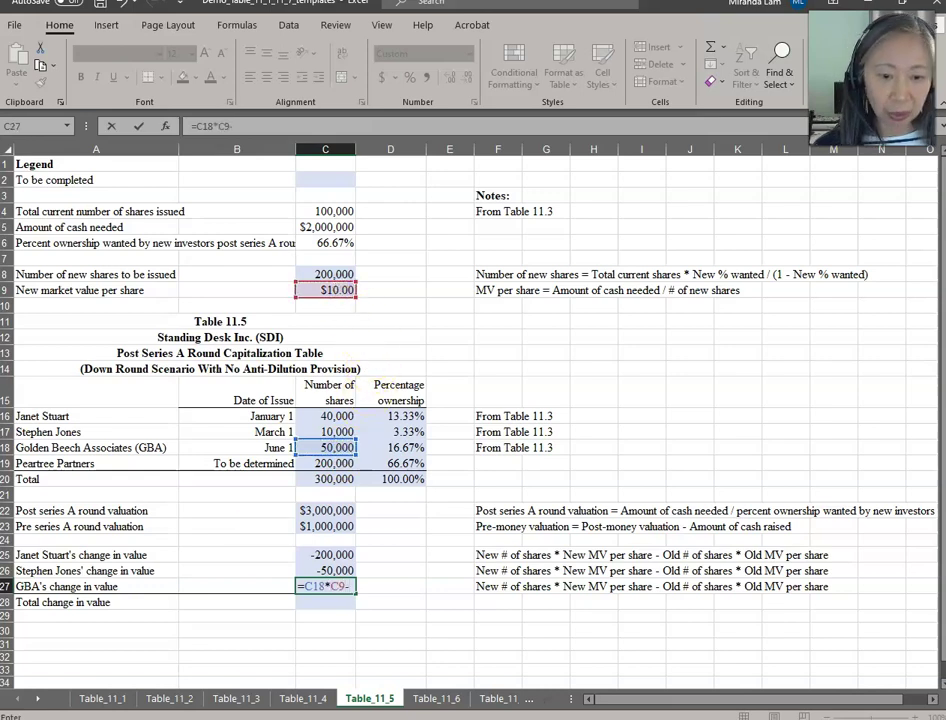
{"action": "left_click", "coordinate": [236, 698]}
{"action": "left_click", "coordinate": [312, 448]}
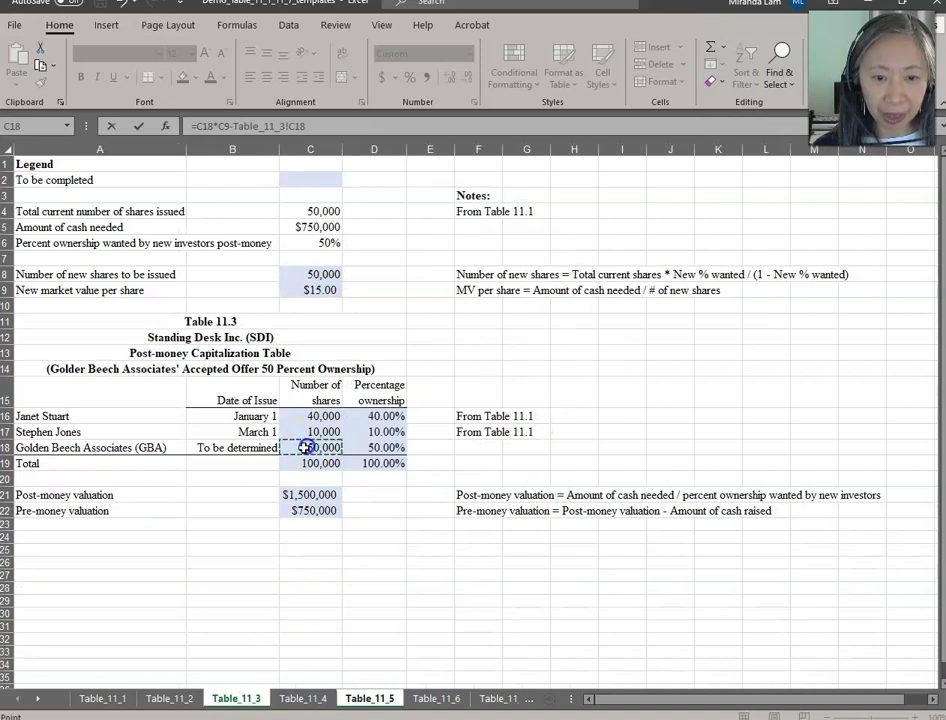
{"action": "type", "text": "*"}
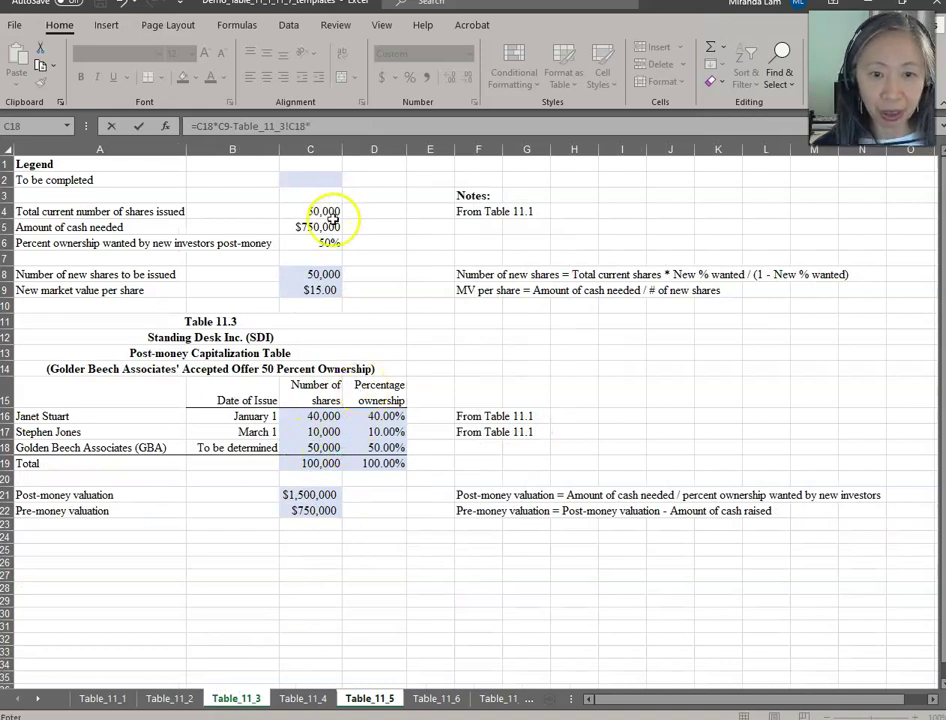
{"action": "left_click", "coordinate": [330, 290]}
{"action": "key", "text": "Return"}
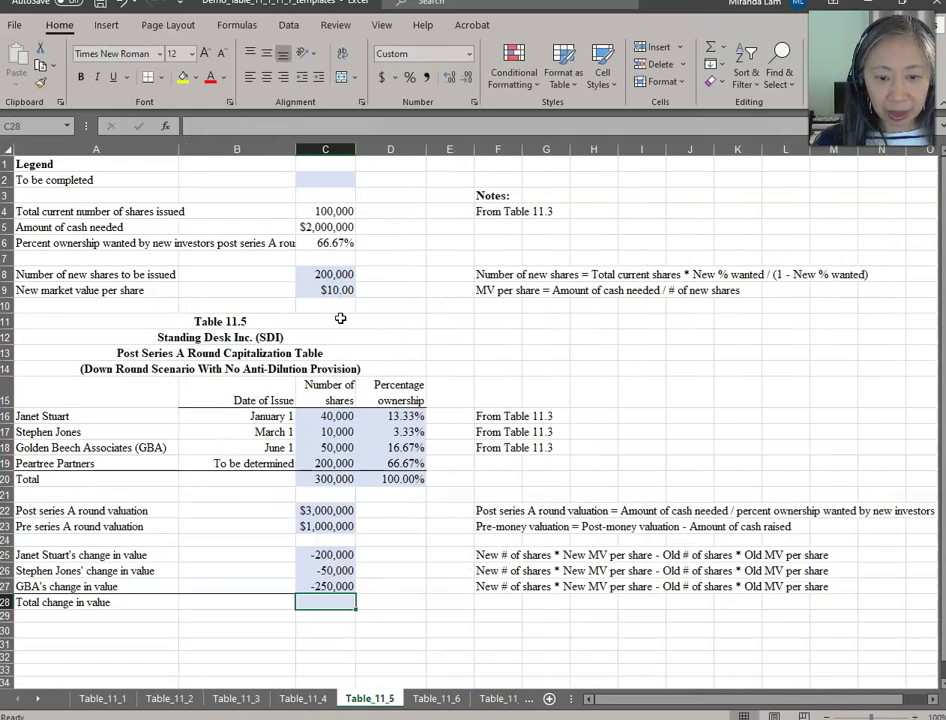
- Sum C25:C27 in C28 for a -500,000 total, then switch to Table_11_6
{"action": "type", "text": "=sum("}
{"action": "key", "text": "Up"}
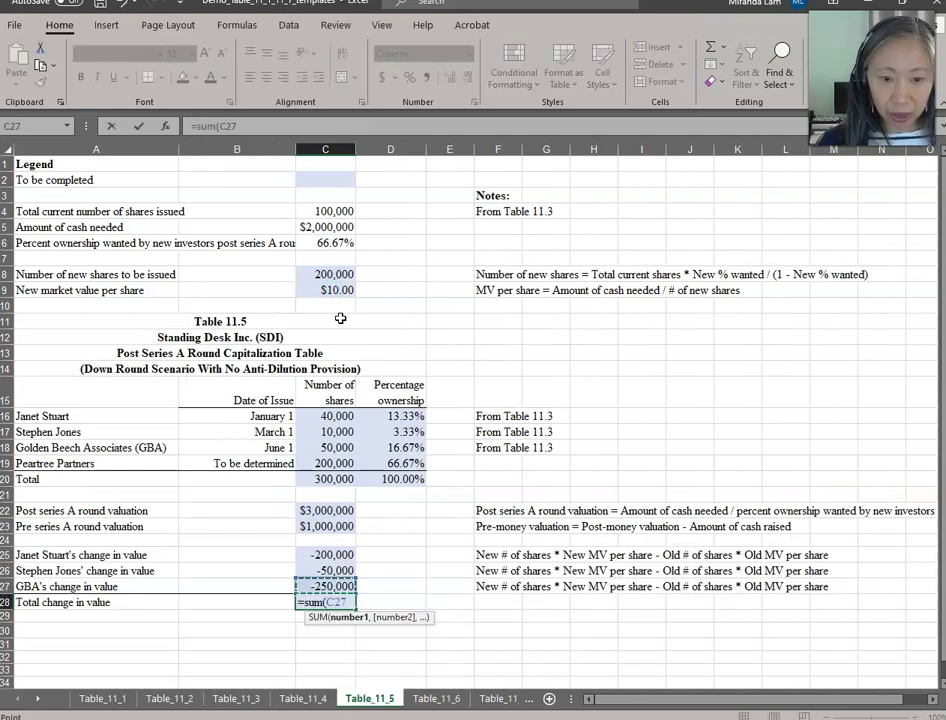
{"action": "key", "text": "shift+Up"}
{"action": "key", "text": "shift+Up"}
{"action": "type", "text": ")"}
{"action": "key", "text": "Return"}
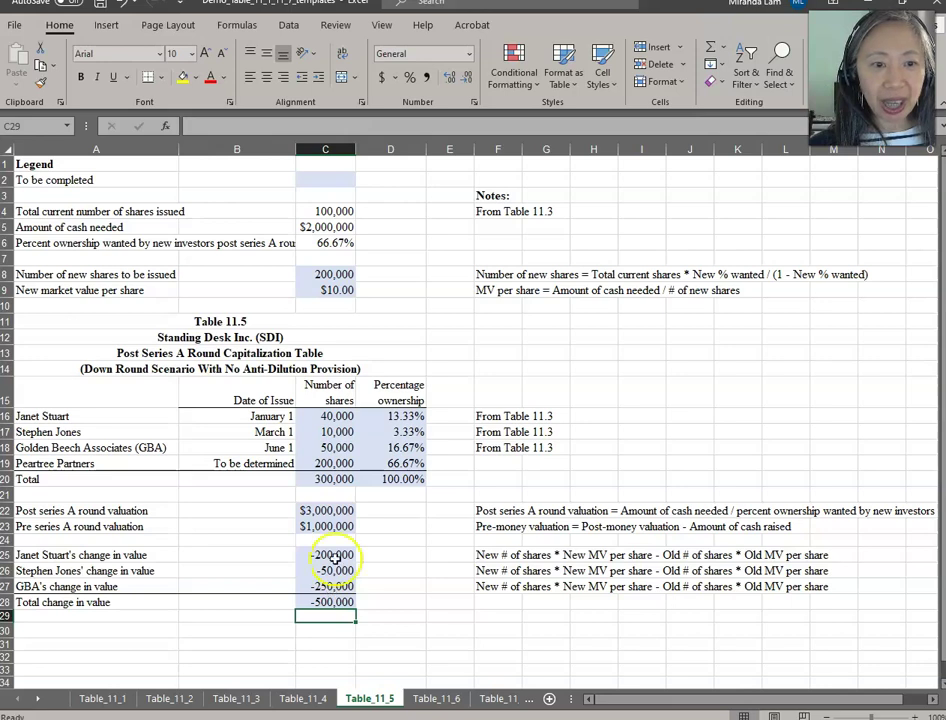
{"action": "left_click", "coordinate": [164, 369]}
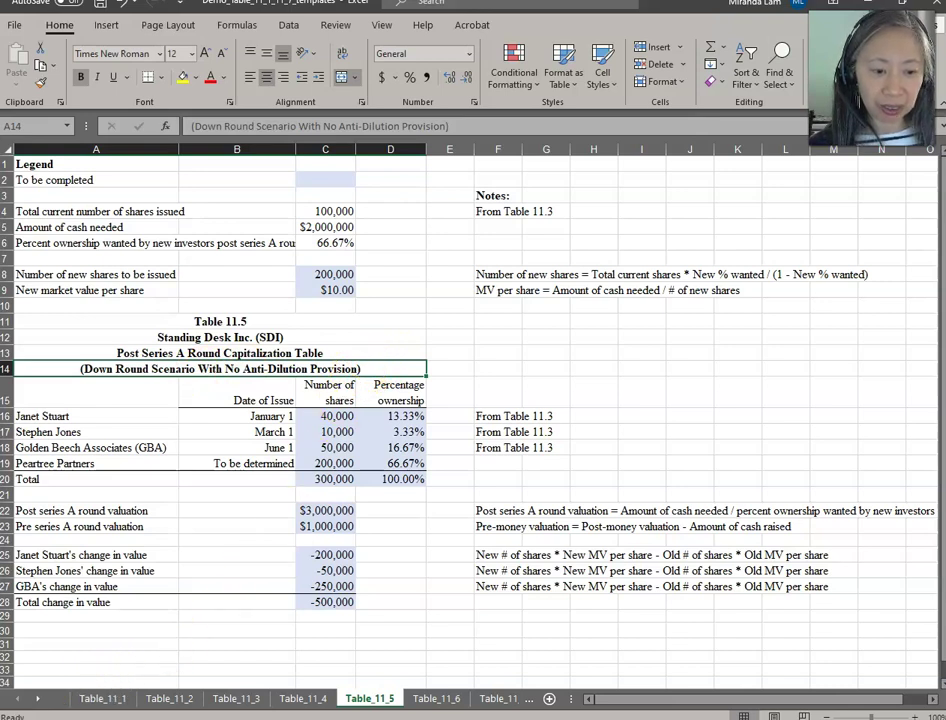
{"action": "key", "text": "ctrl+Page_Down"}
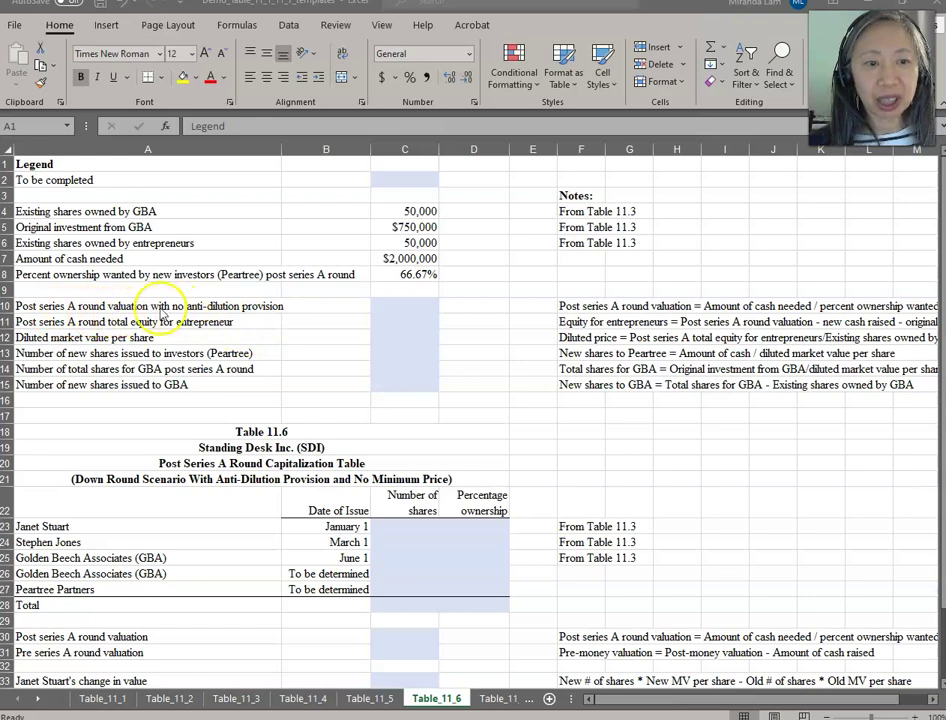
- Enter =C7/C8 in C10 on Table_11_6, giving a $3,000,000 post-round valuation
{"action": "left_click", "coordinate": [395, 306]}
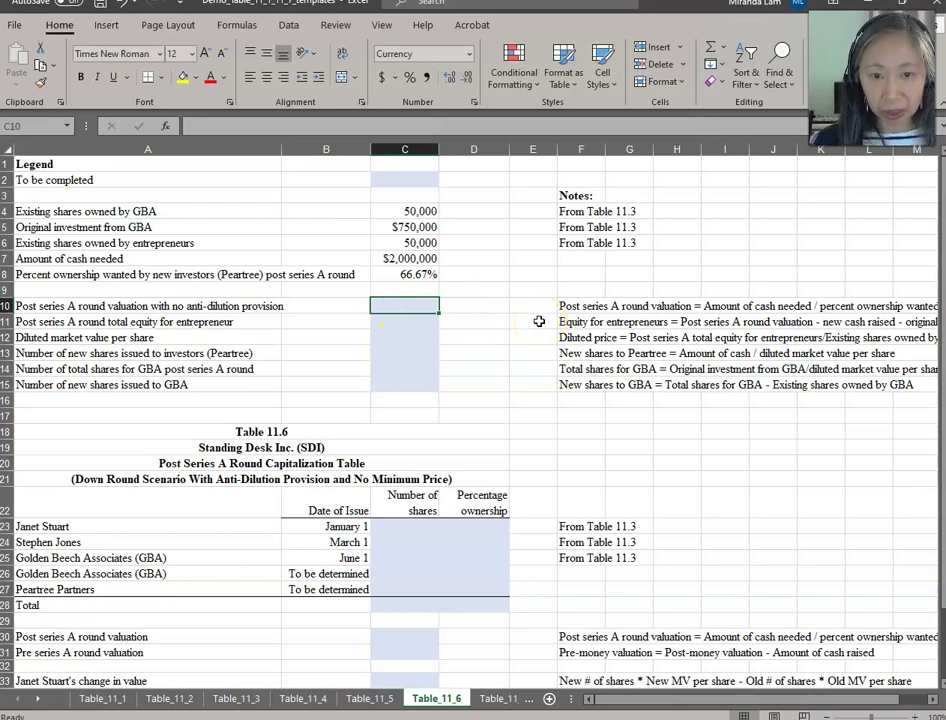
{"action": "type", "text": "="}
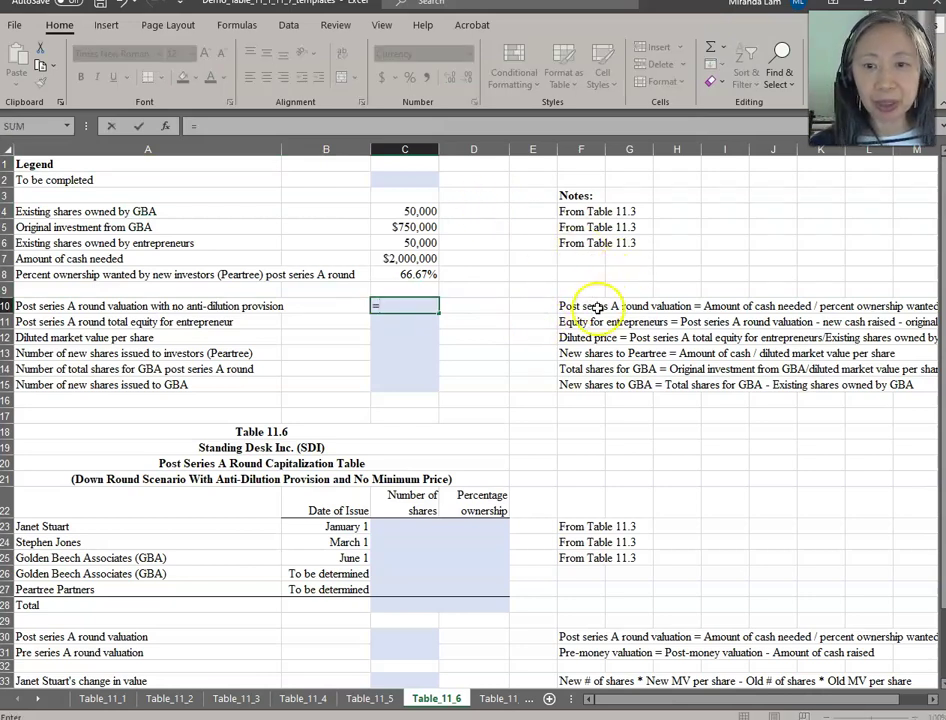
{"action": "left_click", "coordinate": [420, 262]}
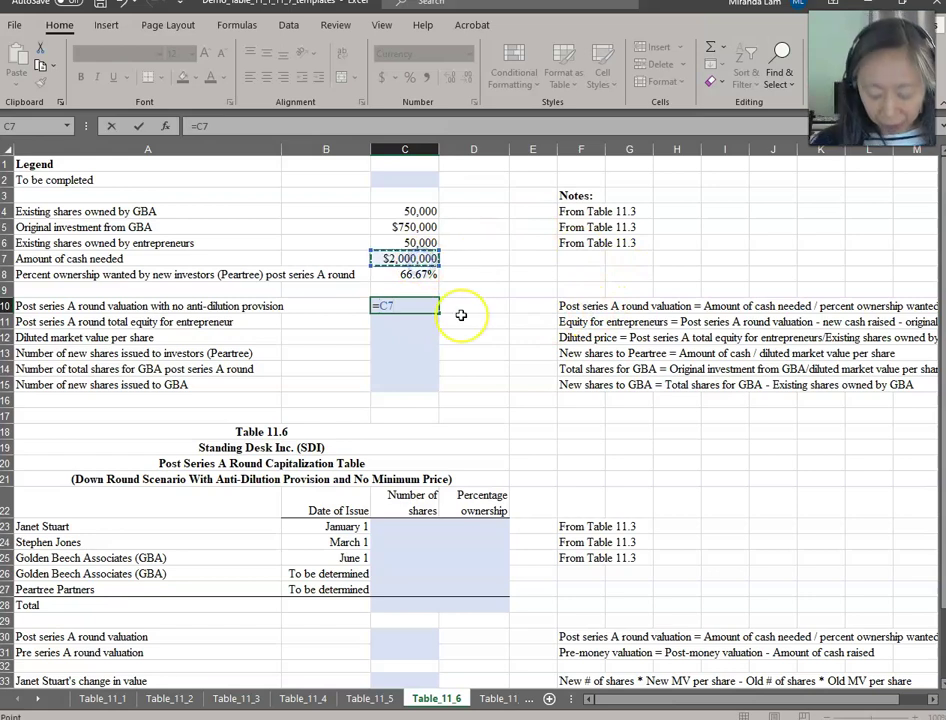
{"action": "type", "text": "/"}
{"action": "left_click", "coordinate": [384, 275]}
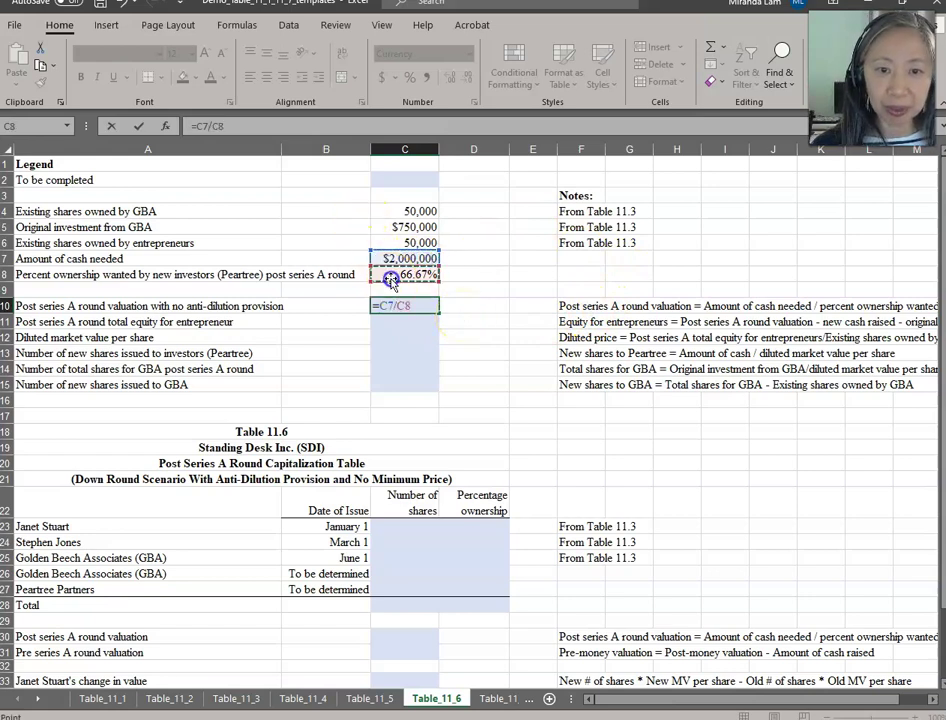
{"action": "key", "text": "Return"}
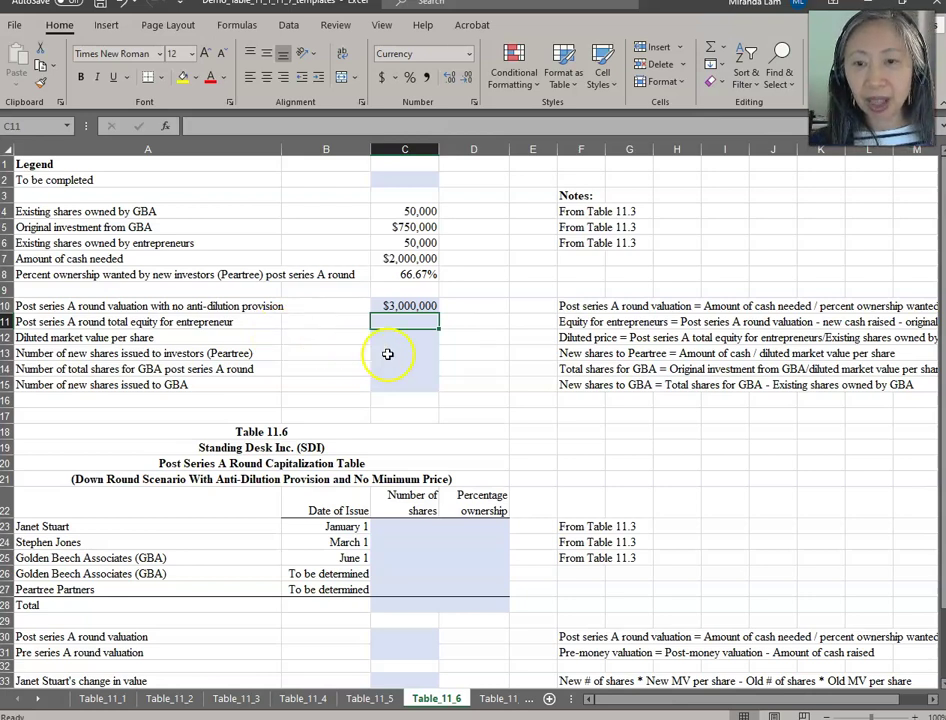
{"action": "left_click", "coordinate": [569, 321]}
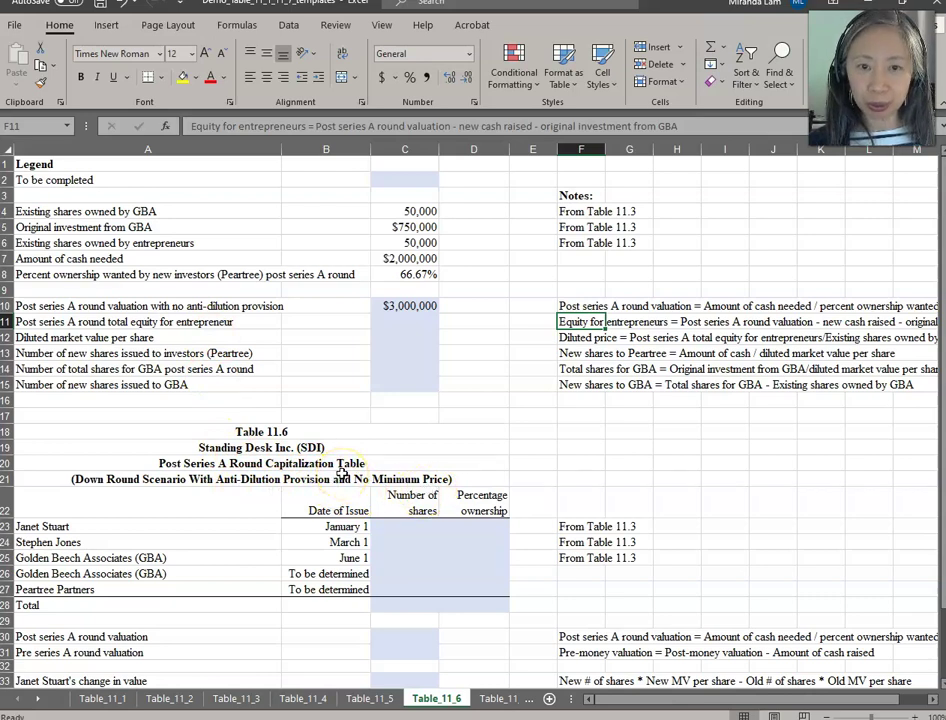
{"action": "left_click", "coordinate": [398, 318]}
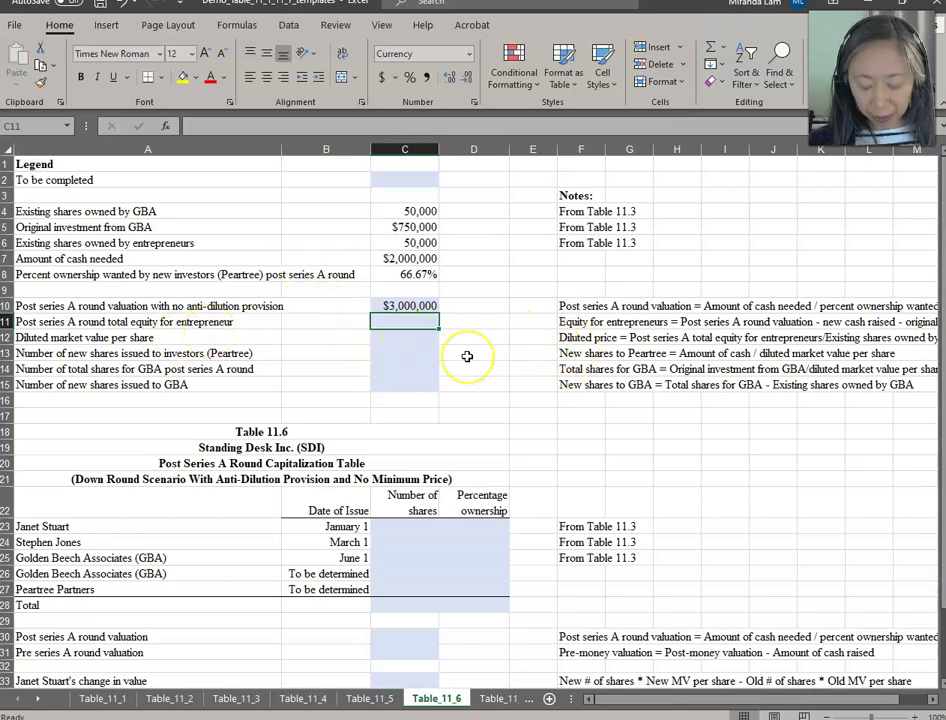
- Enter =C10-C7-C5 in C11 for $250,000 entrepreneur equity
{"action": "type", "text": "="}
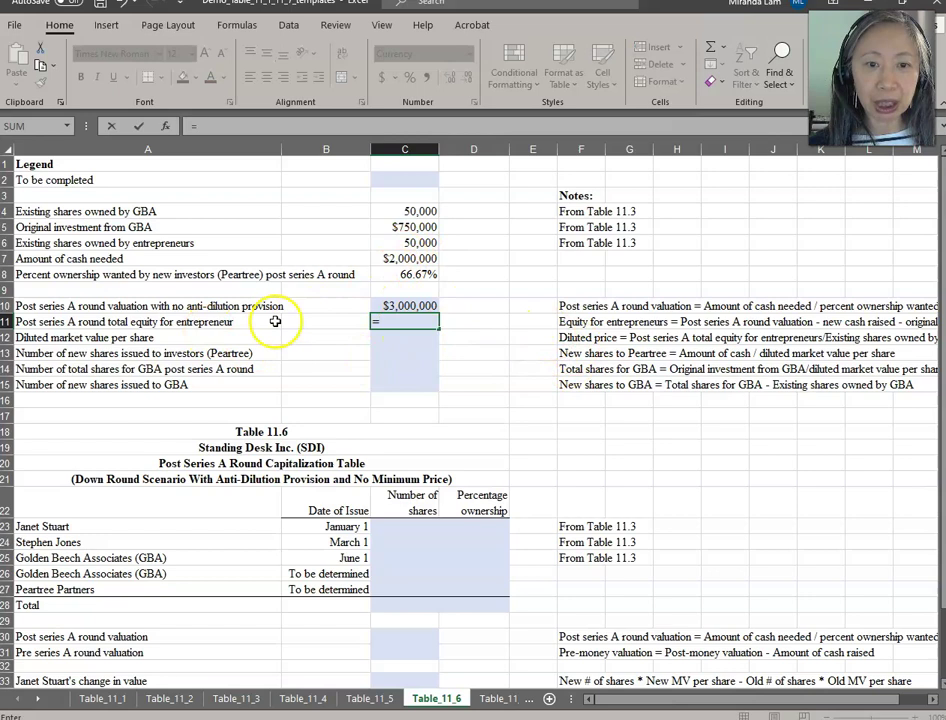
{"action": "left_click", "coordinate": [414, 305]}
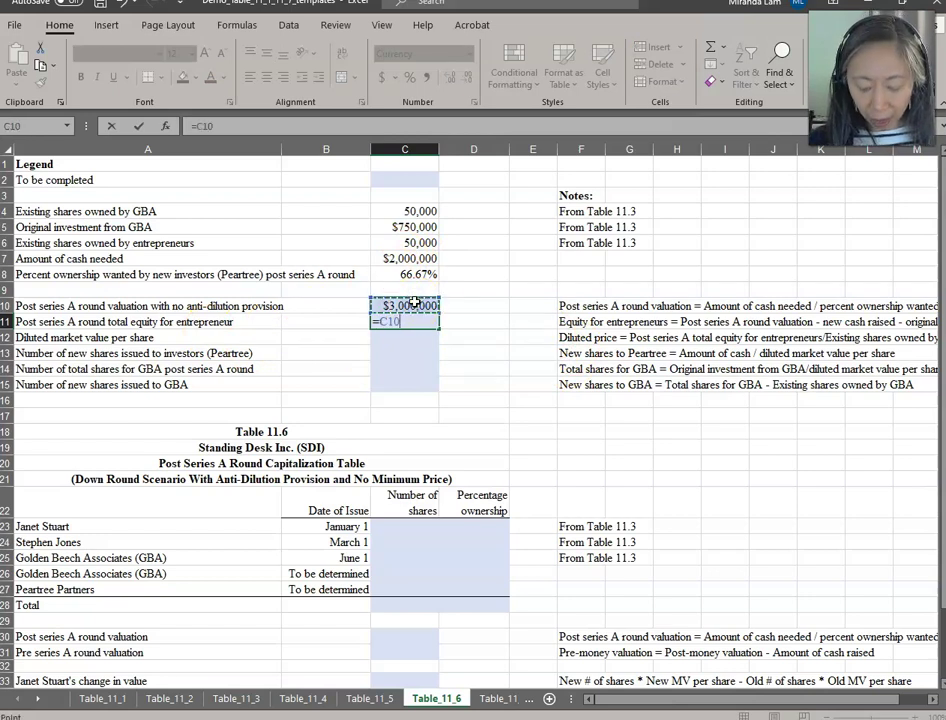
{"action": "type", "text": "-"}
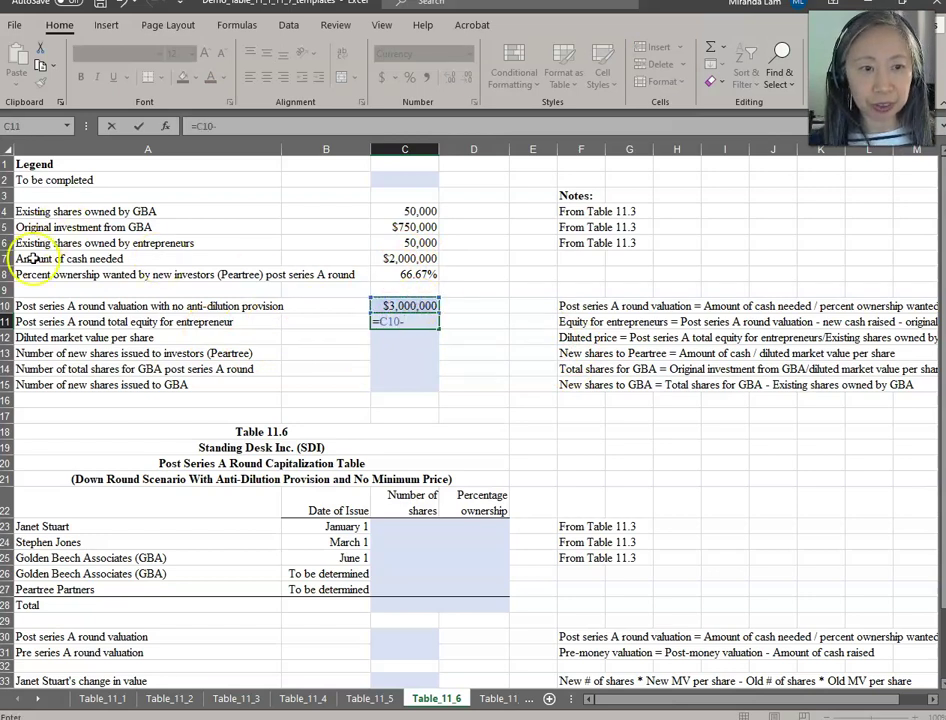
{"action": "left_click", "coordinate": [381, 258]}
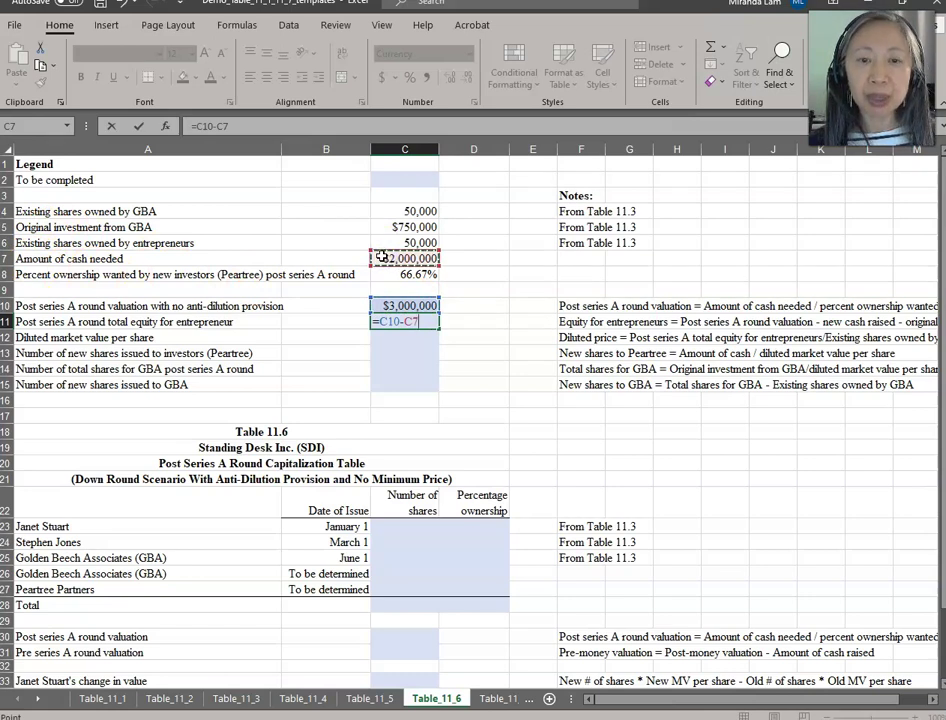
{"action": "type", "text": "-"}
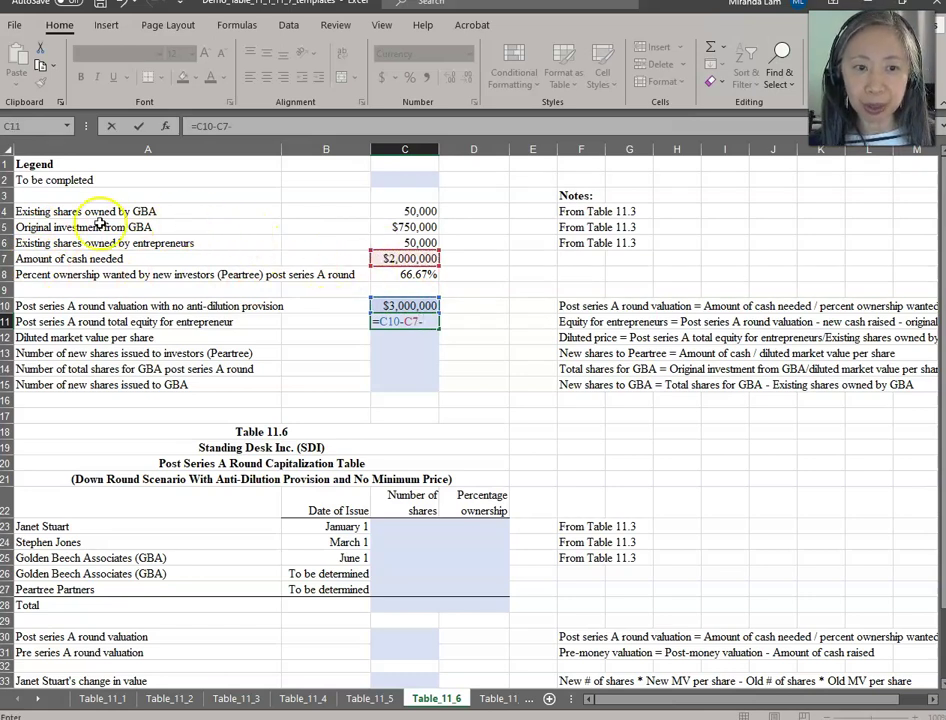
{"action": "left_click", "coordinate": [418, 228]}
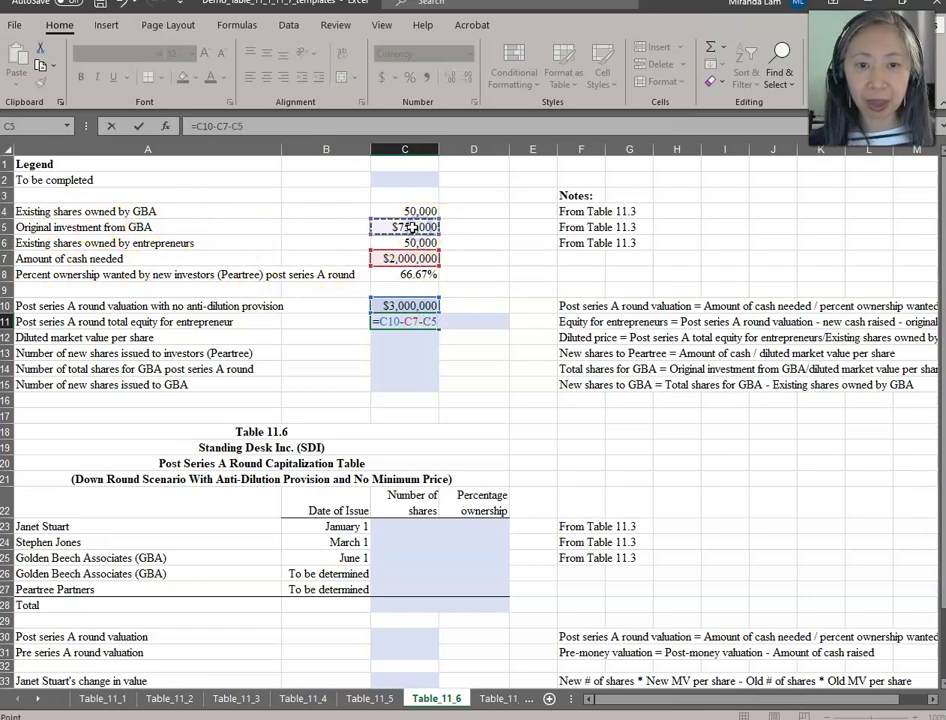
{"action": "key", "text": "Return"}
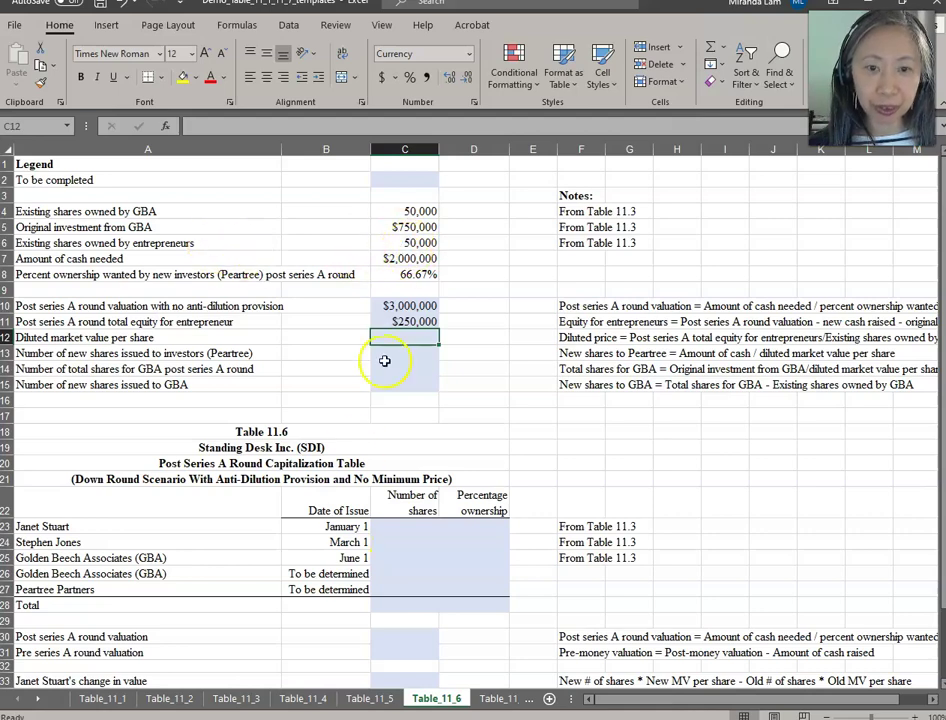
- Enter =C11/C6 in C12 for a $5.00 diluted price, and begin Peartree's new-shares formula
{"action": "left_click", "coordinate": [236, 698]}
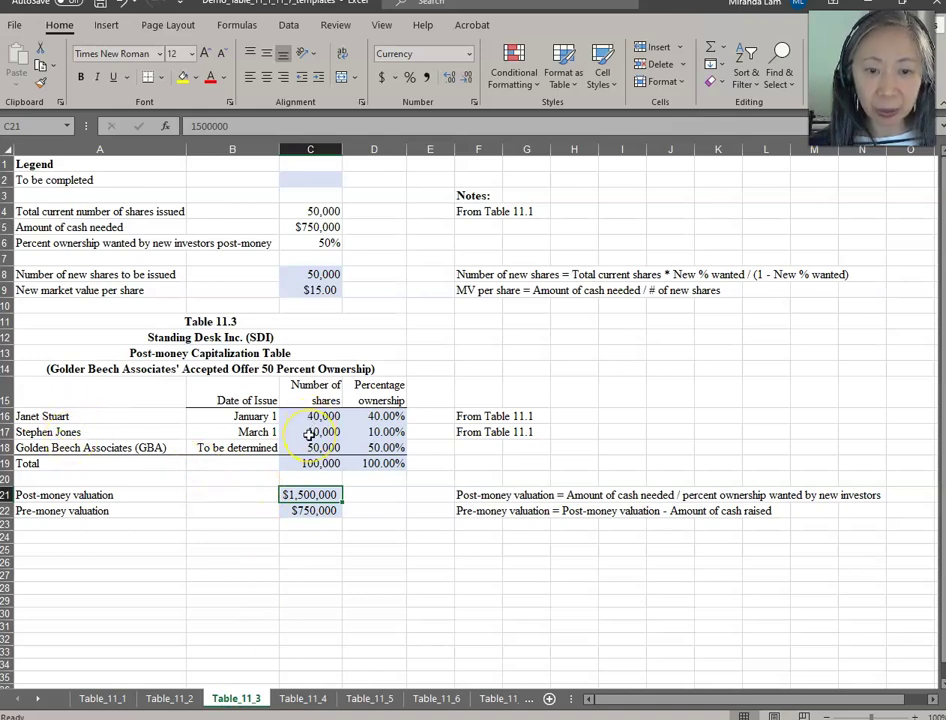
{"action": "left_click", "coordinate": [437, 698]}
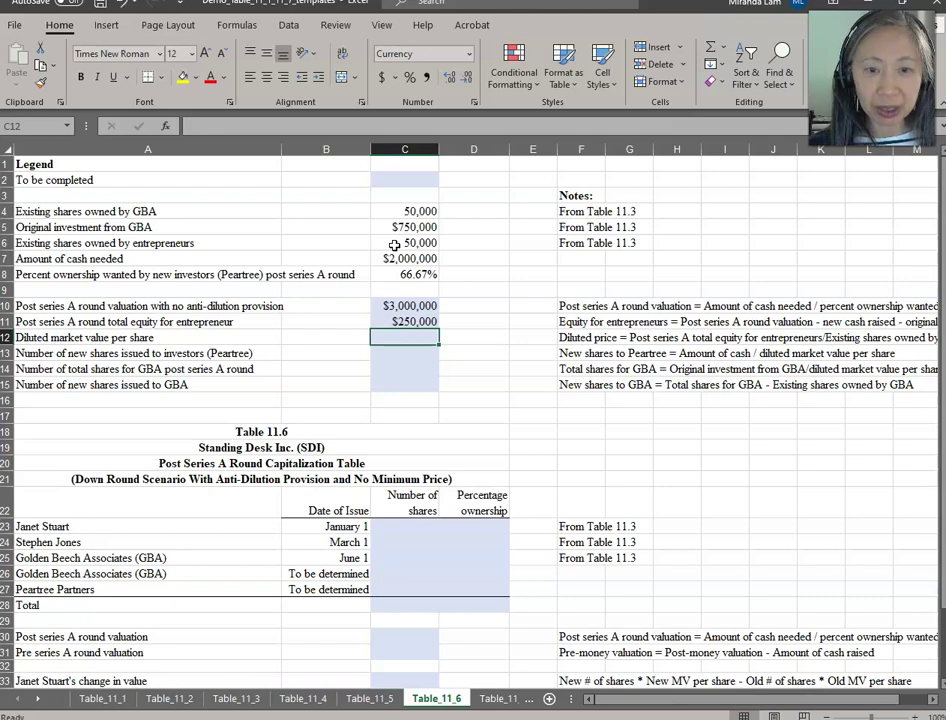
{"action": "type", "text": "="}
{"action": "left_click", "coordinate": [400, 322]}
{"action": "type", "text": "/"}
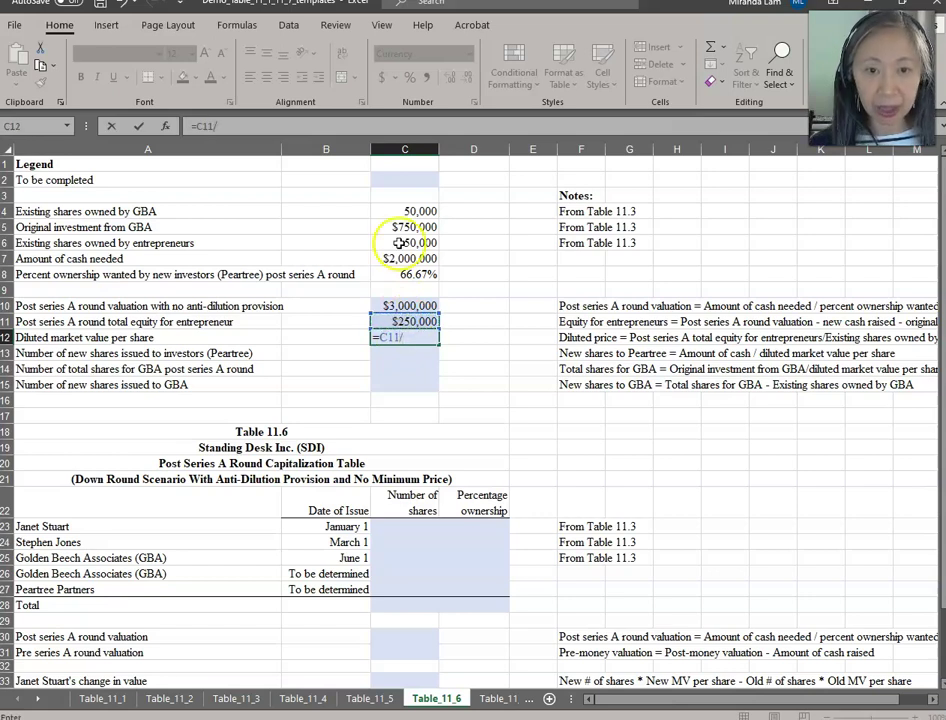
{"action": "left_click", "coordinate": [420, 243]}
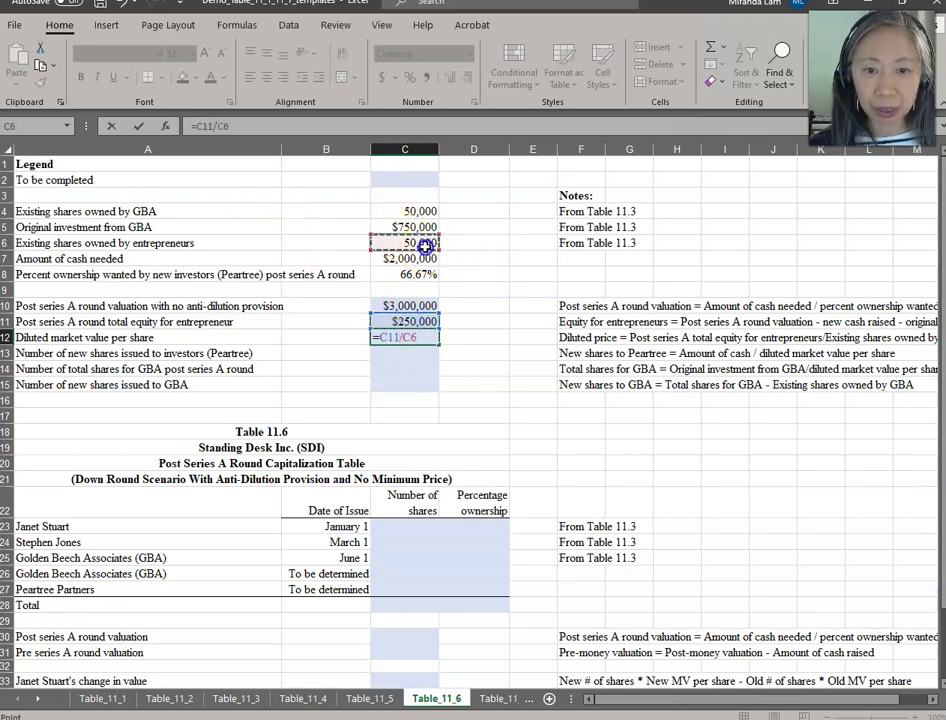
{"action": "key", "text": "Return"}
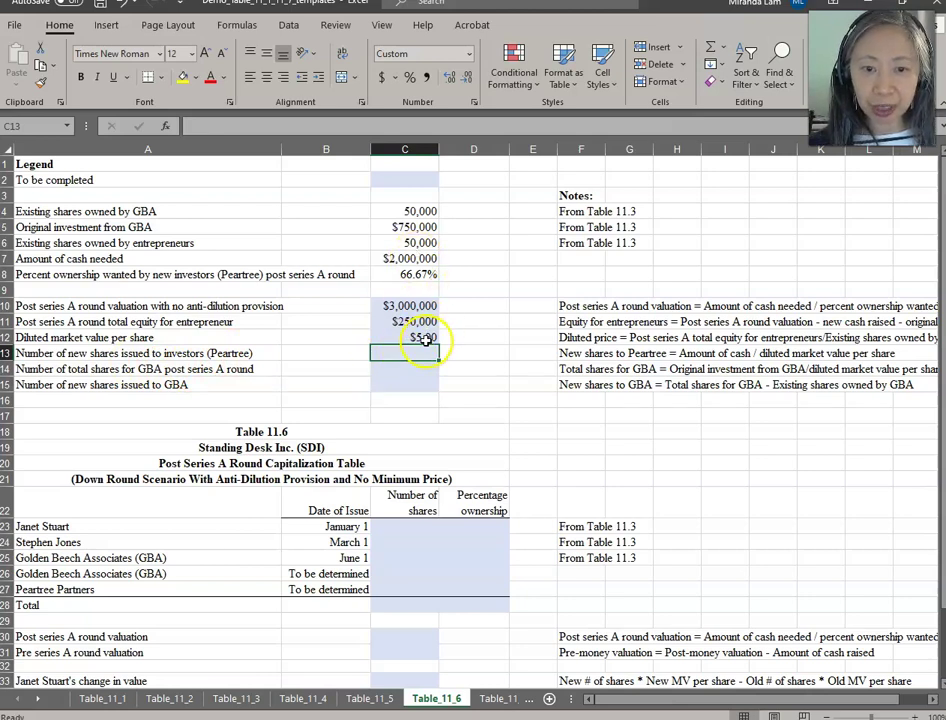
{"action": "type", "text": "="}
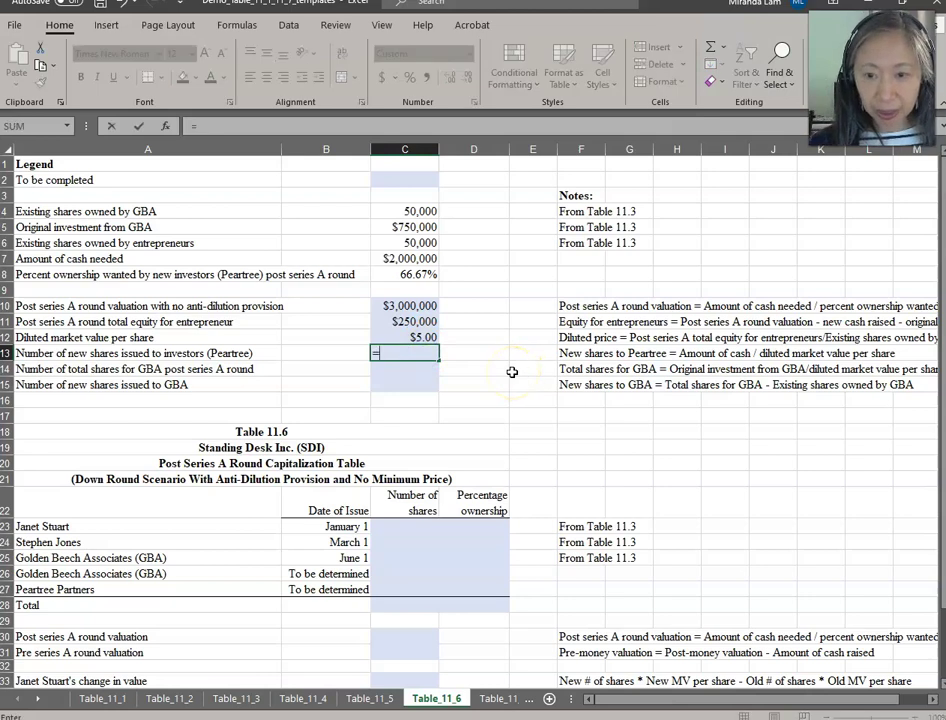
{"action": "left_click", "coordinate": [396, 262]}
- Complete C13 as =C7/C12 so Peartree's new shares come to 400,000
{"action": "type", "text": "/"}
{"action": "left_click", "coordinate": [412, 339]}
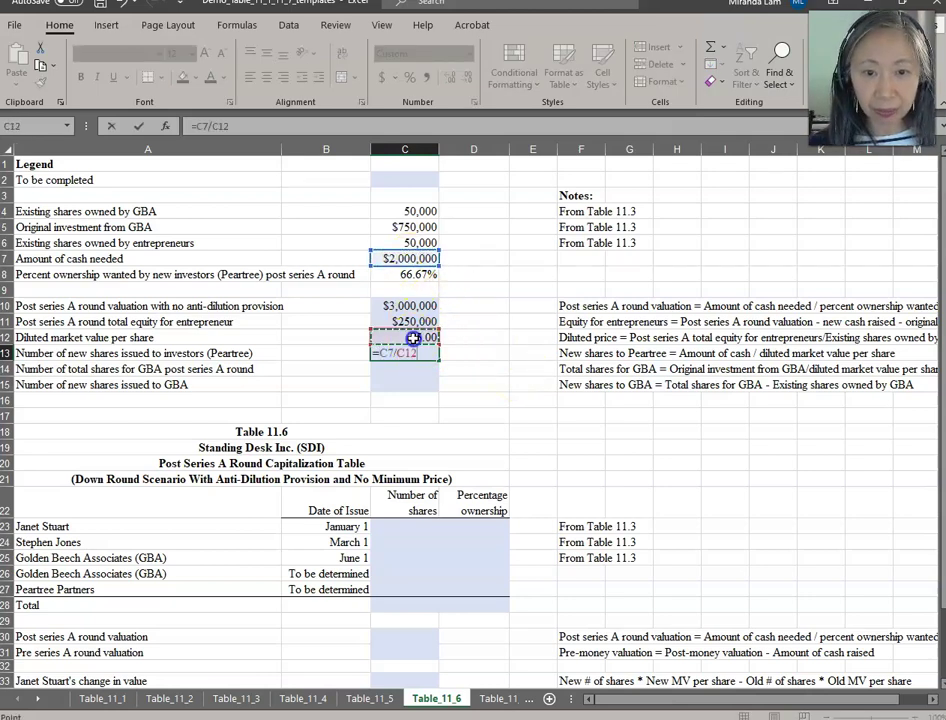
{"action": "key", "text": "Return"}
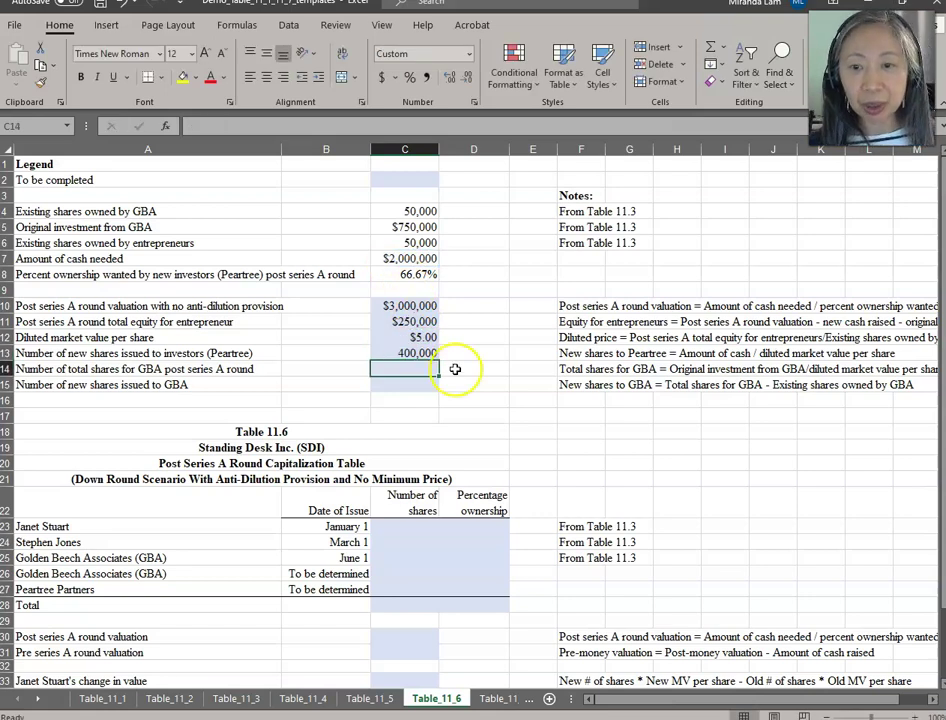
{"action": "left_click", "coordinate": [428, 354]}
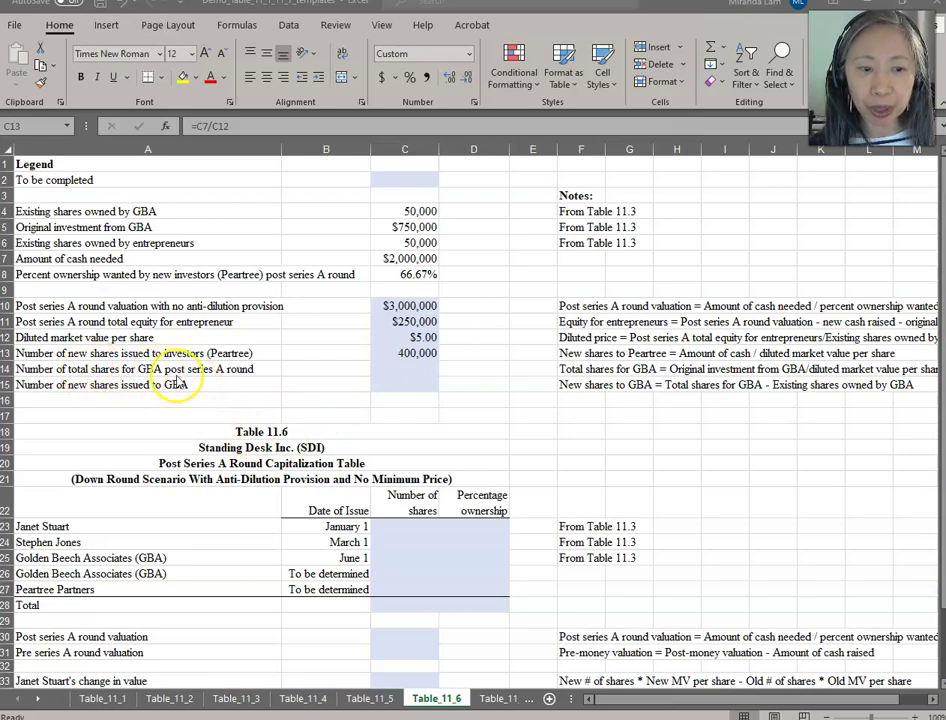
{"action": "left_click", "coordinate": [401, 370]}
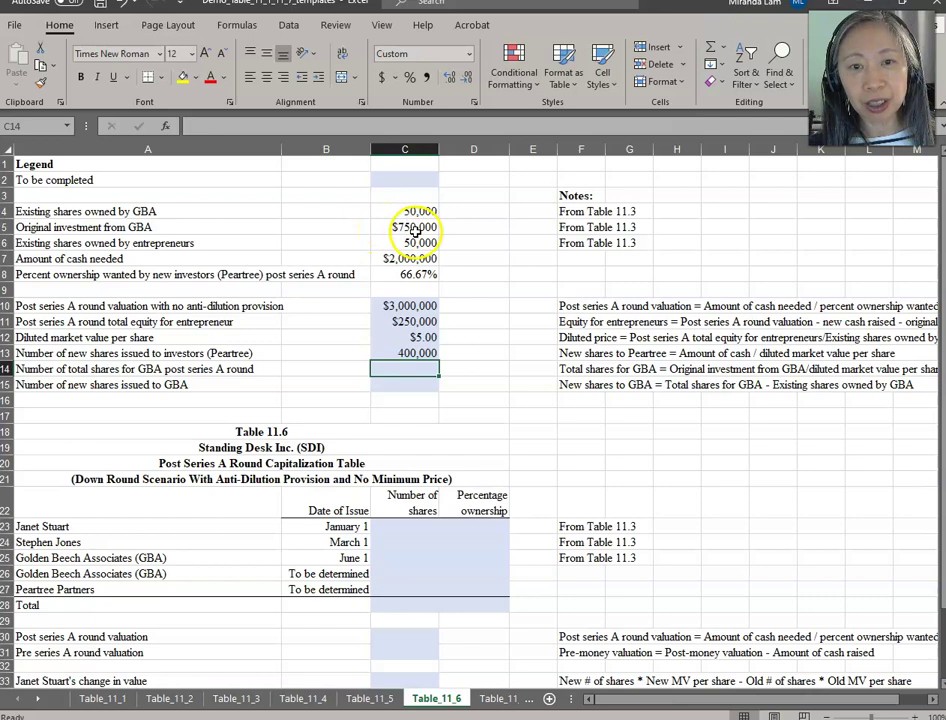
- Enter =C5/C12 in C14 for GBA's 150,000 total post-round shares
{"action": "type", "text": "="}
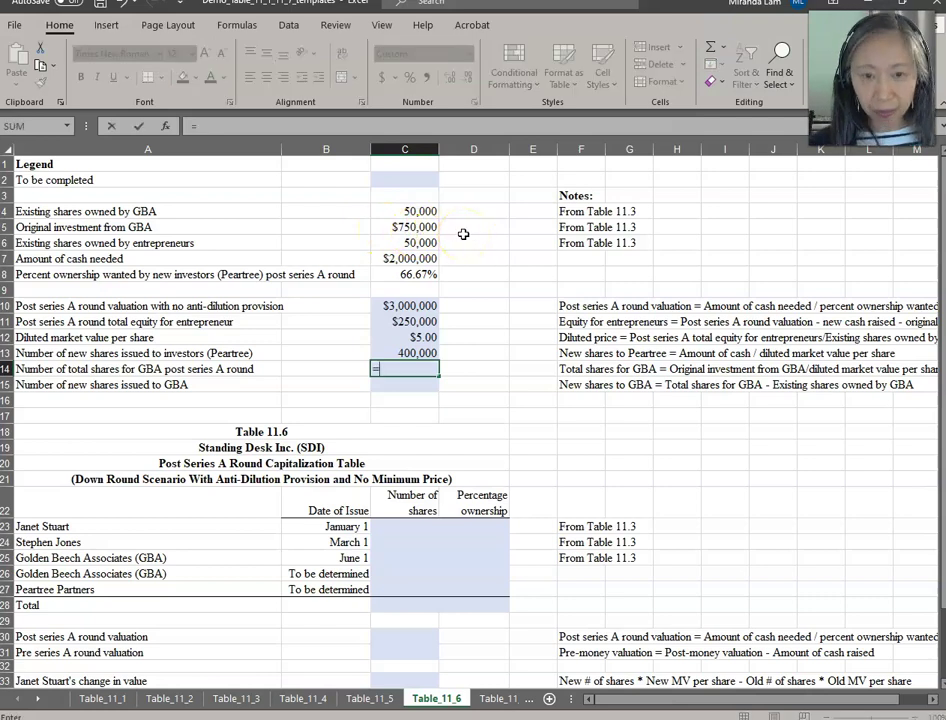
{"action": "left_click", "coordinate": [414, 229]}
{"action": "type", "text": "/"}
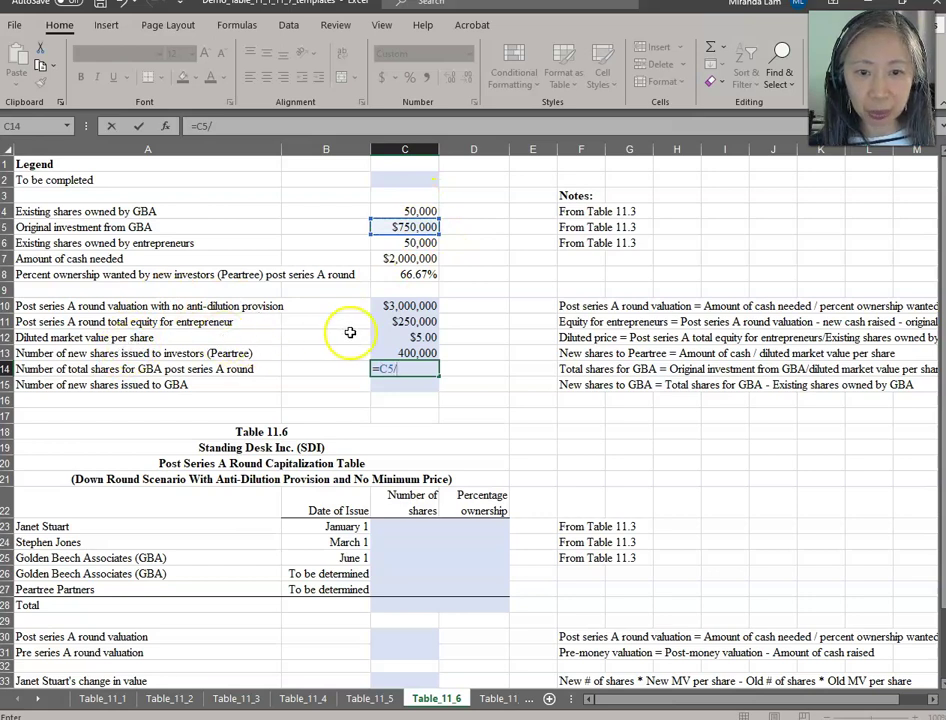
{"action": "left_click", "coordinate": [386, 338]}
{"action": "key", "text": "Return"}
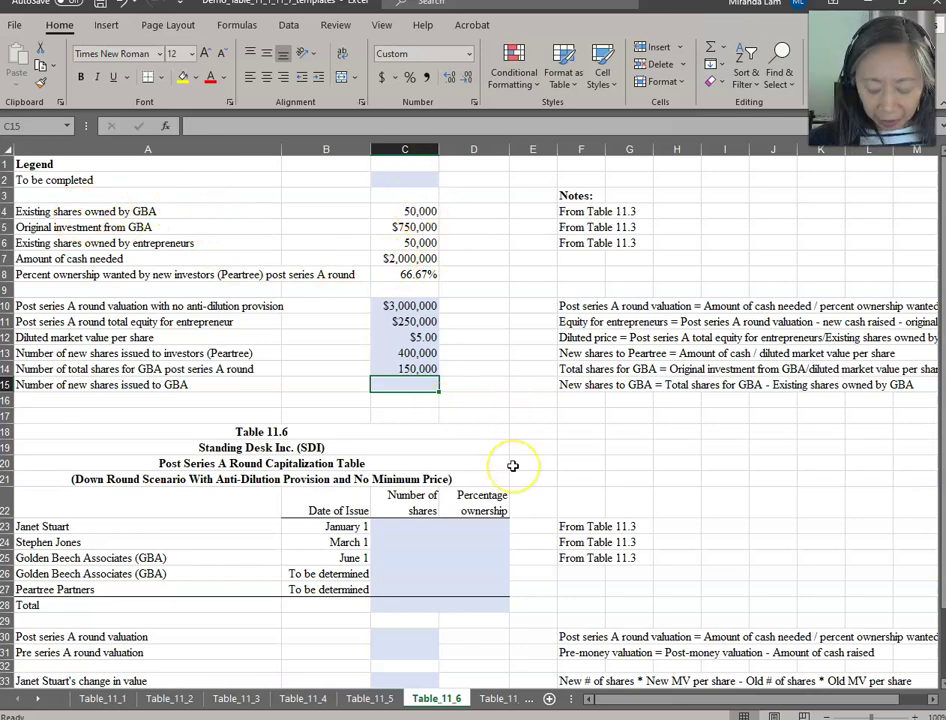
- Enter =C14-C4 in C15 for GBA's 100,000 new shares
{"action": "type", "text": "="}
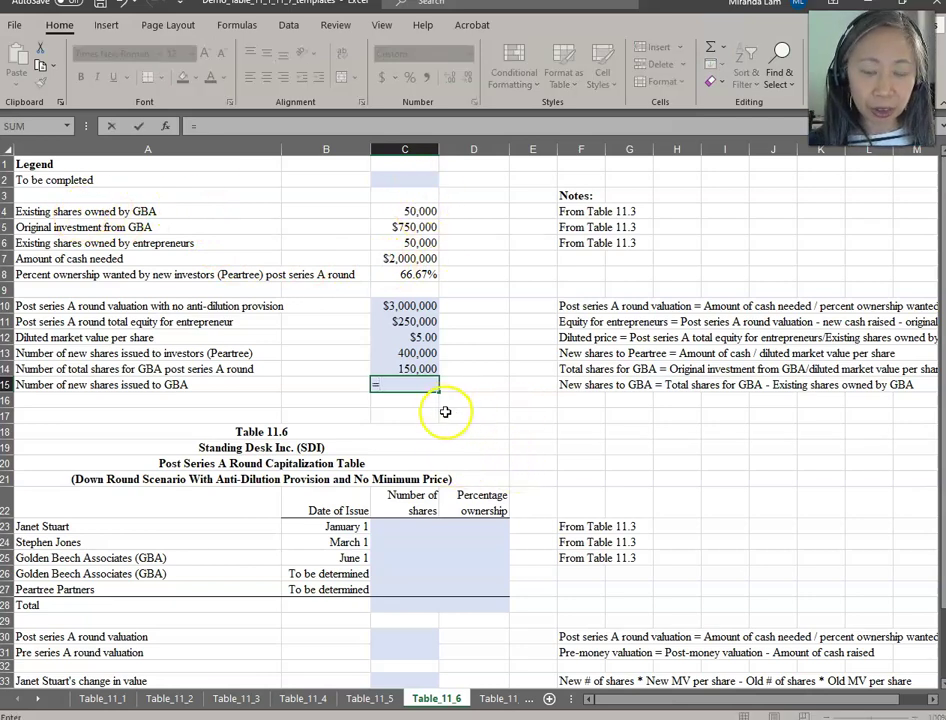
{"action": "left_click", "coordinate": [405, 368]}
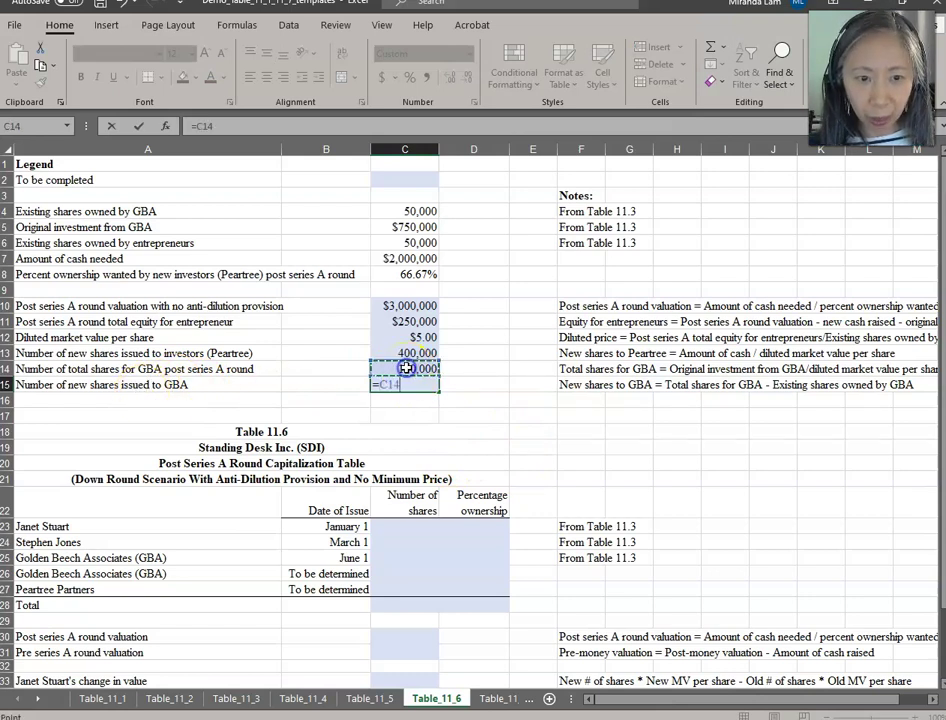
{"action": "type", "text": "-"}
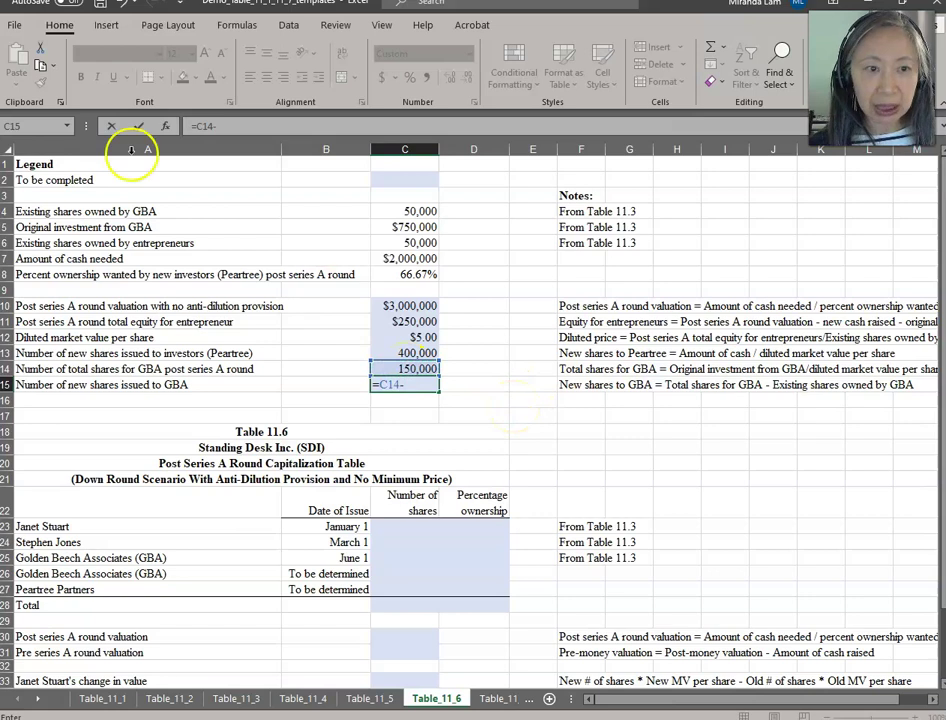
{"action": "left_click", "coordinate": [382, 212]}
{"action": "key", "text": "Return"}
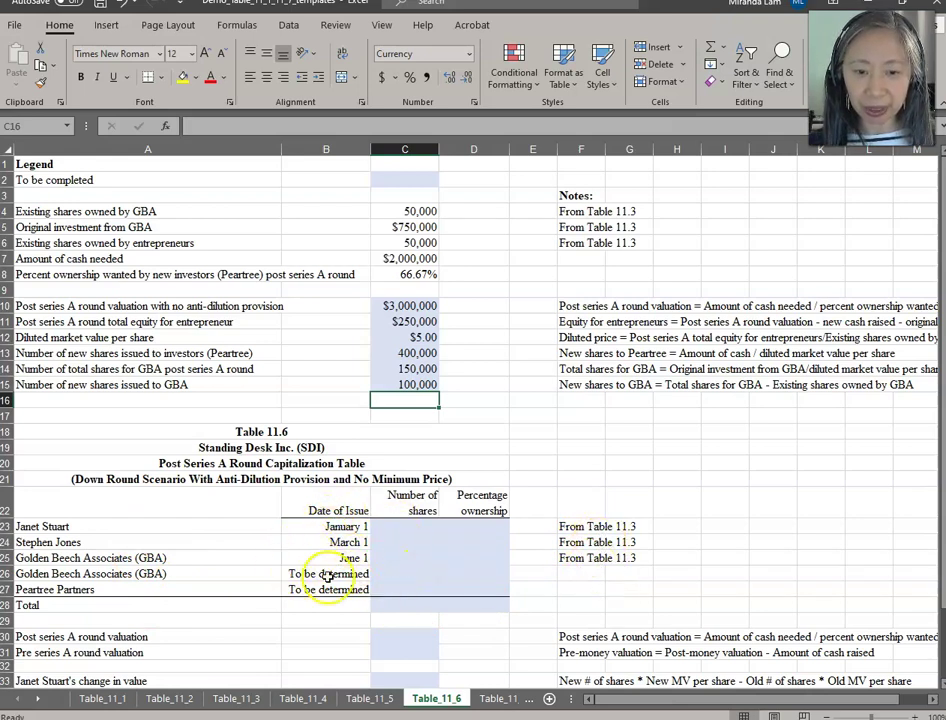
- Link C23 to Table_11_3!C16 and paste the formula into C24:C25
{"action": "left_click", "coordinate": [398, 525]}
{"action": "type", "text": "="}
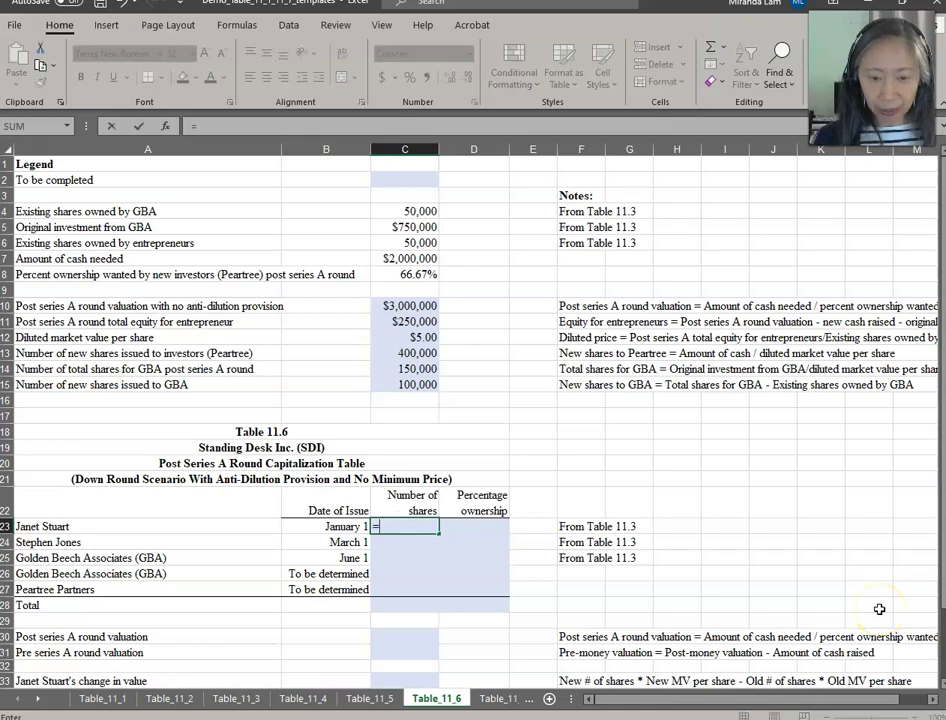
{"action": "left_click", "coordinate": [245, 699]}
{"action": "left_click", "coordinate": [320, 416]}
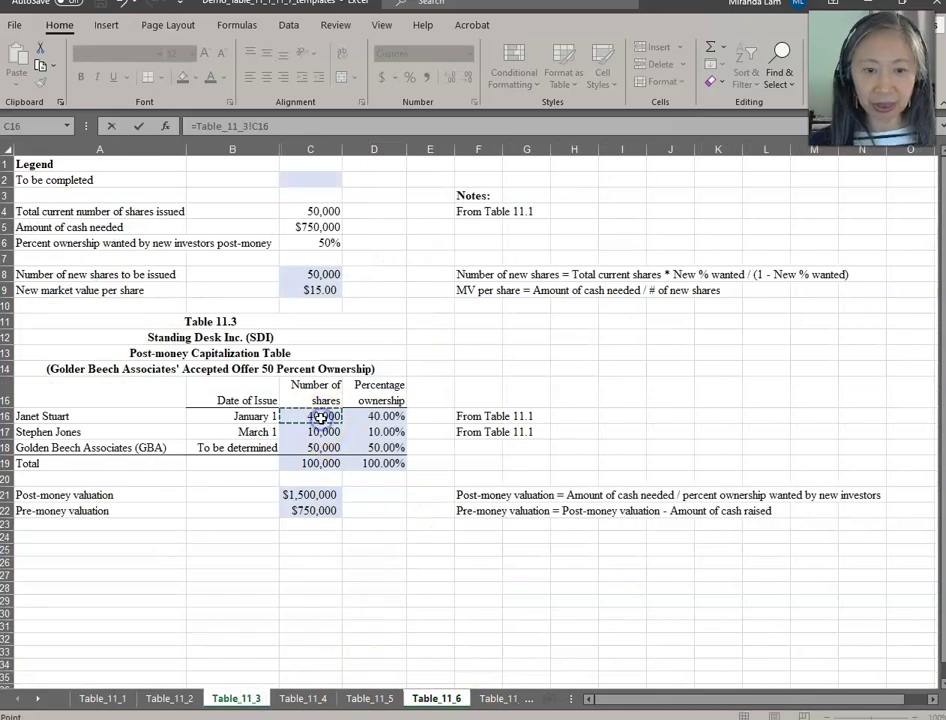
{"action": "key", "text": "ctrl+Return"}
{"action": "key", "text": "ctrl+c"}
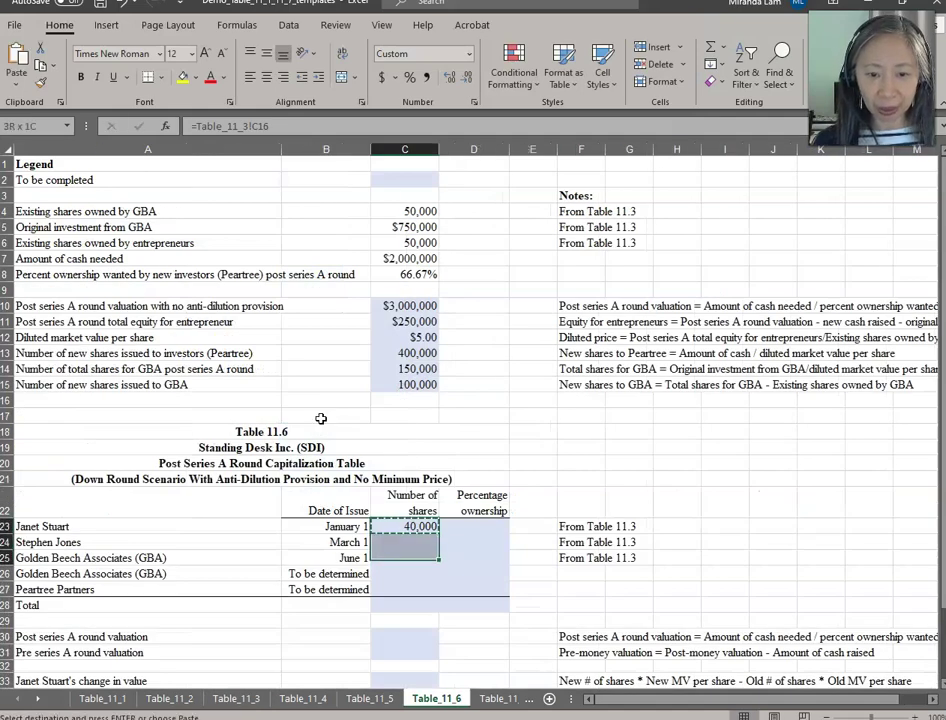
{"action": "key", "text": "shift+Down"}
{"action": "key", "text": "shift+Down"}
{"action": "left_click", "coordinate": [15, 88]}
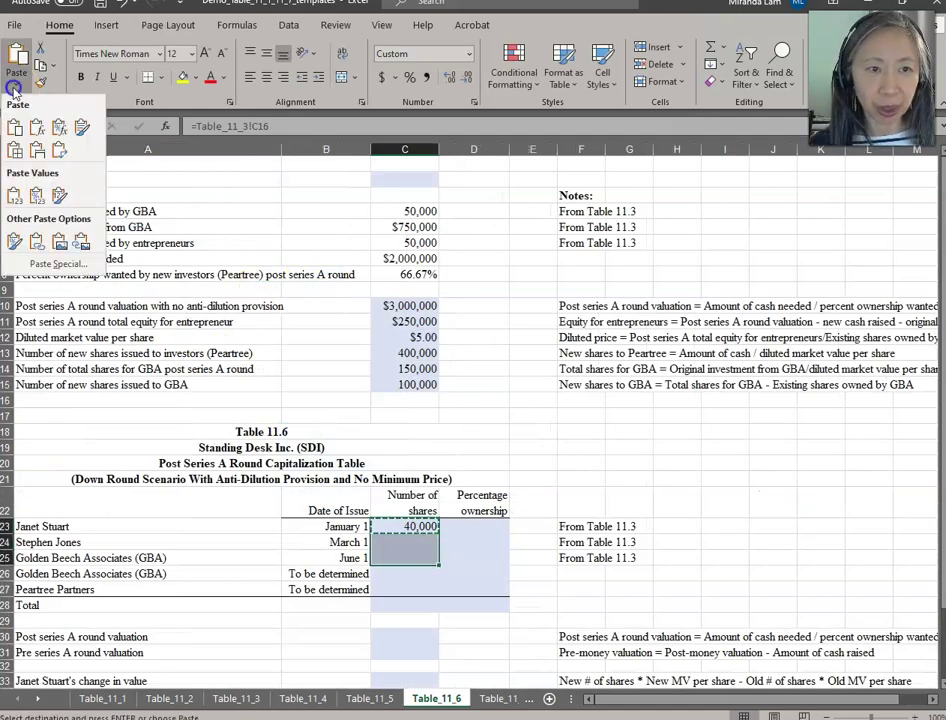
{"action": "left_click", "coordinate": [36, 126]}
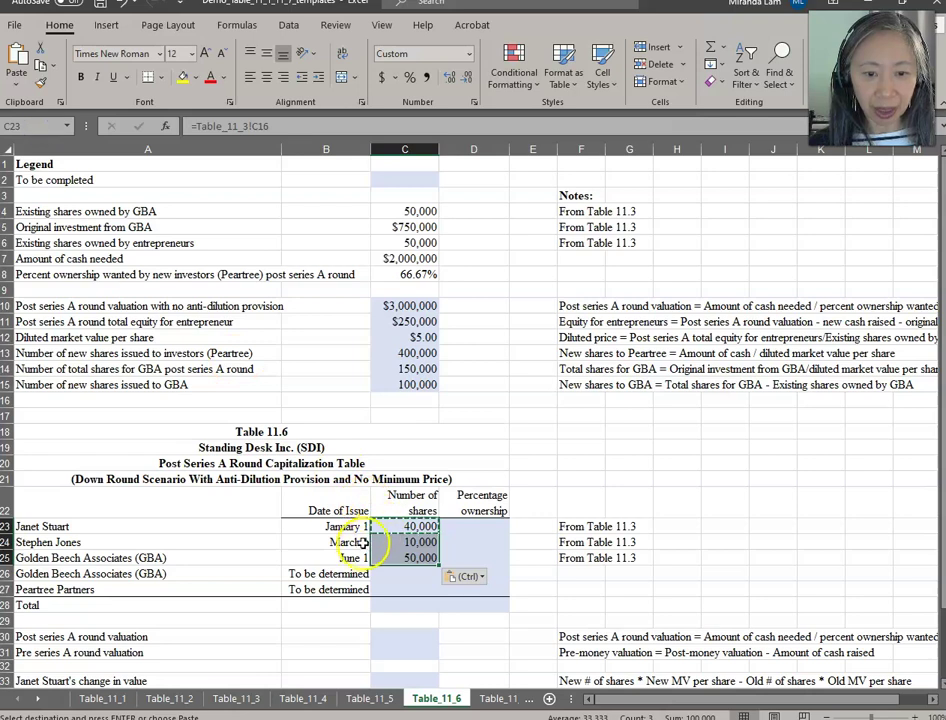
- Set C26 to =C15 (100,000 GBA shares) and C27 to =C13 (400,000 Peartree shares)
{"action": "left_click", "coordinate": [358, 542]}
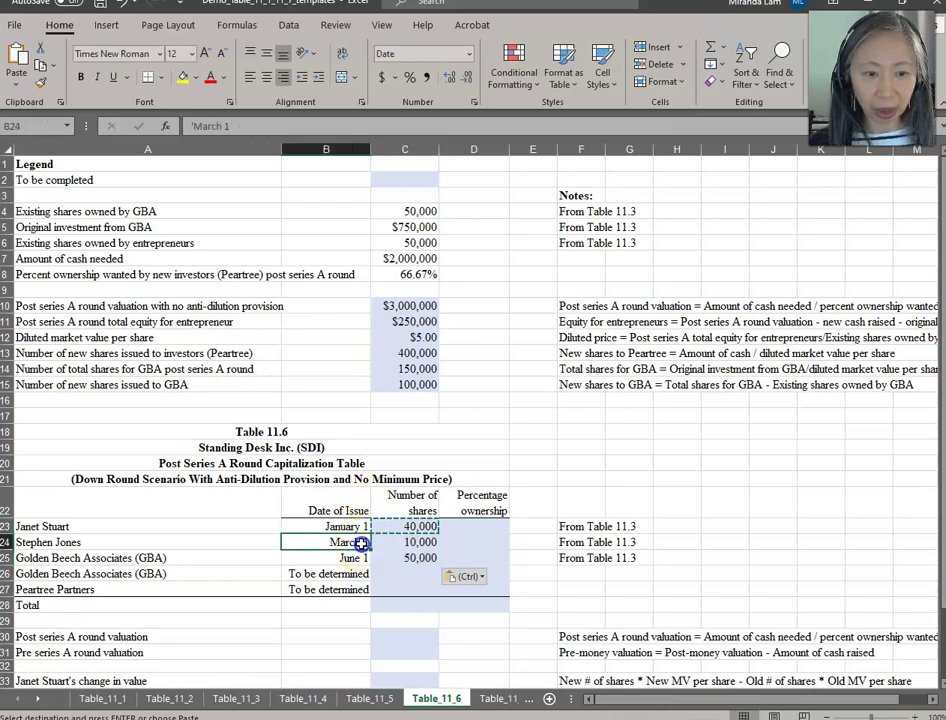
{"action": "left_click", "coordinate": [418, 557]}
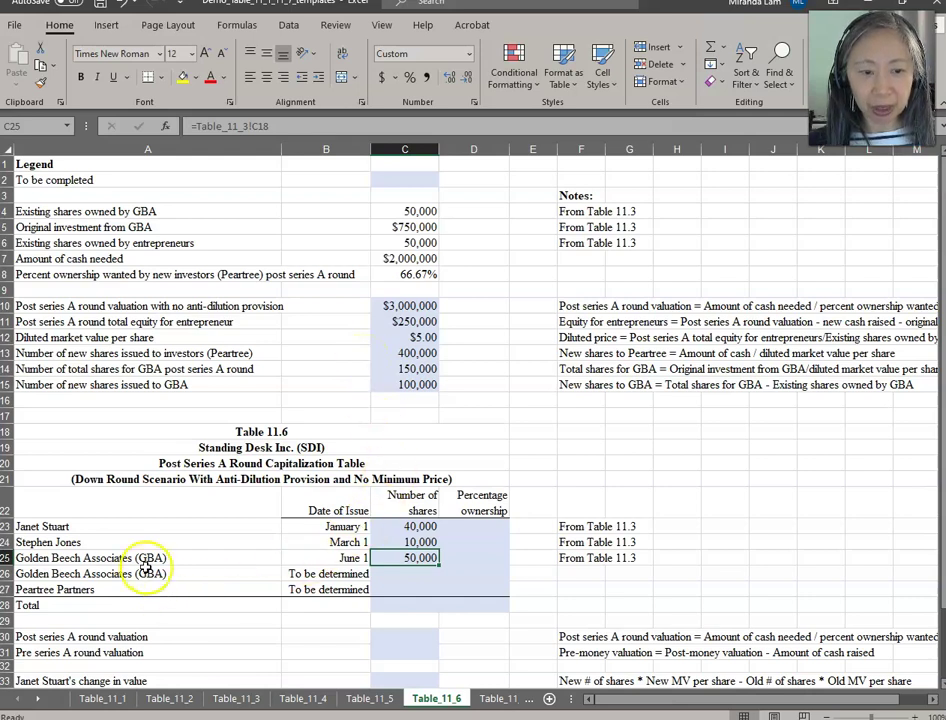
{"action": "left_click", "coordinate": [402, 579]}
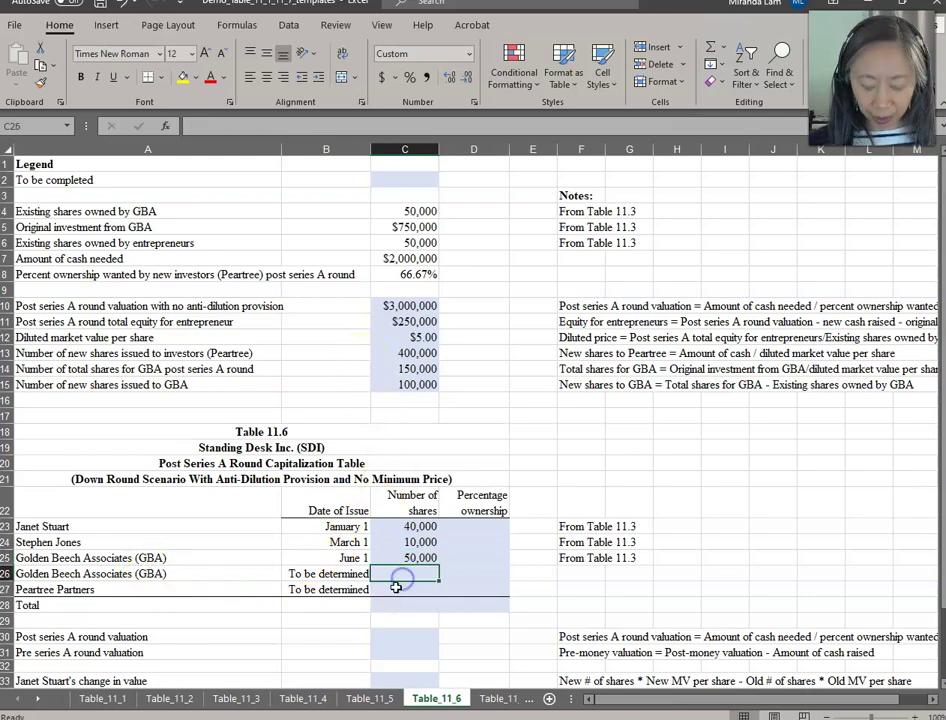
{"action": "type", "text": "="}
{"action": "left_click", "coordinate": [429, 384]}
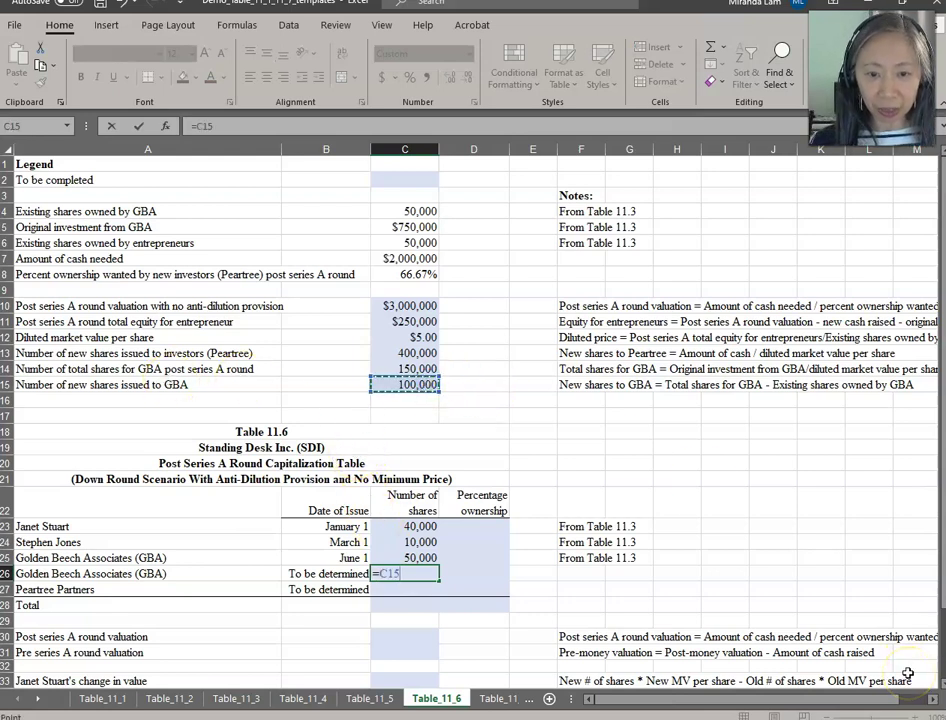
{"action": "key", "text": "Return"}
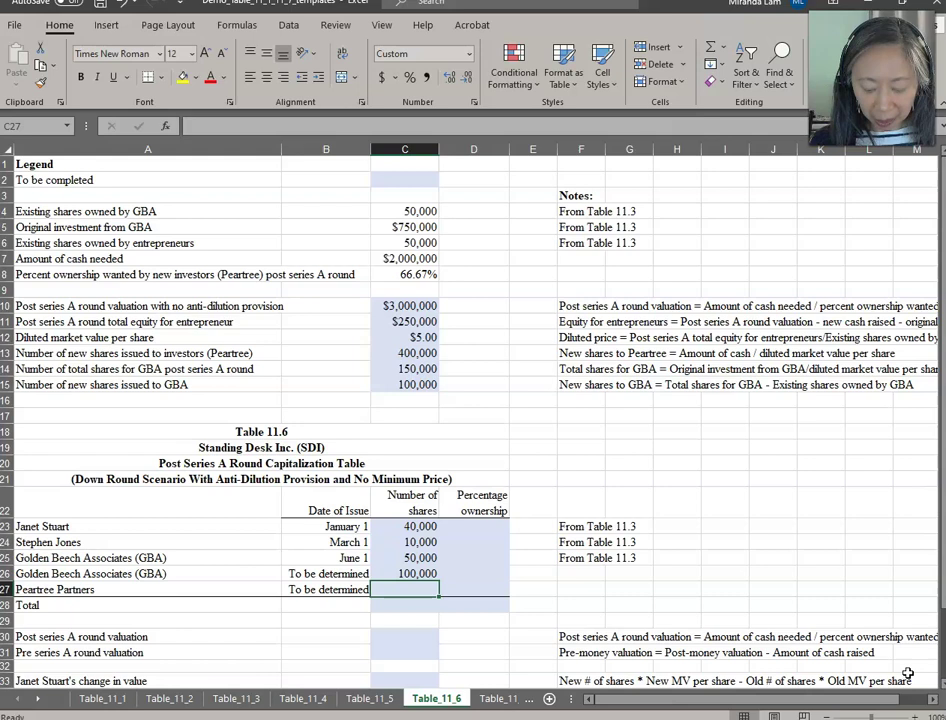
{"action": "type", "text": "="}
{"action": "left_click", "coordinate": [395, 353]}
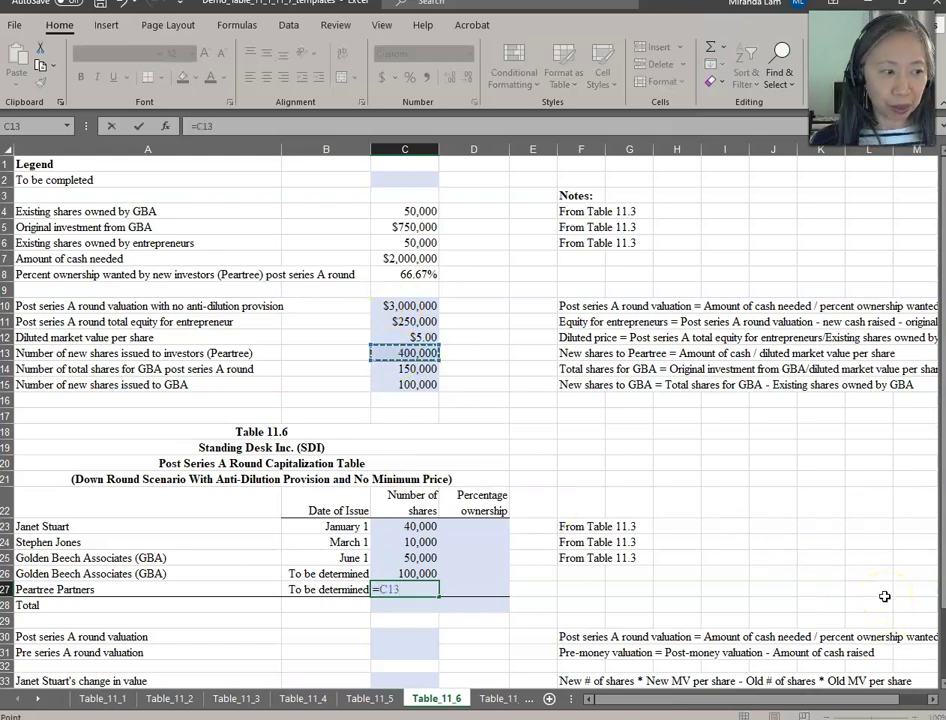
{"action": "key", "text": "Return"}
- Total the share counts in C28 with =SUM(C23:C27), giving 600,000
{"action": "type", "text": "=sum("}
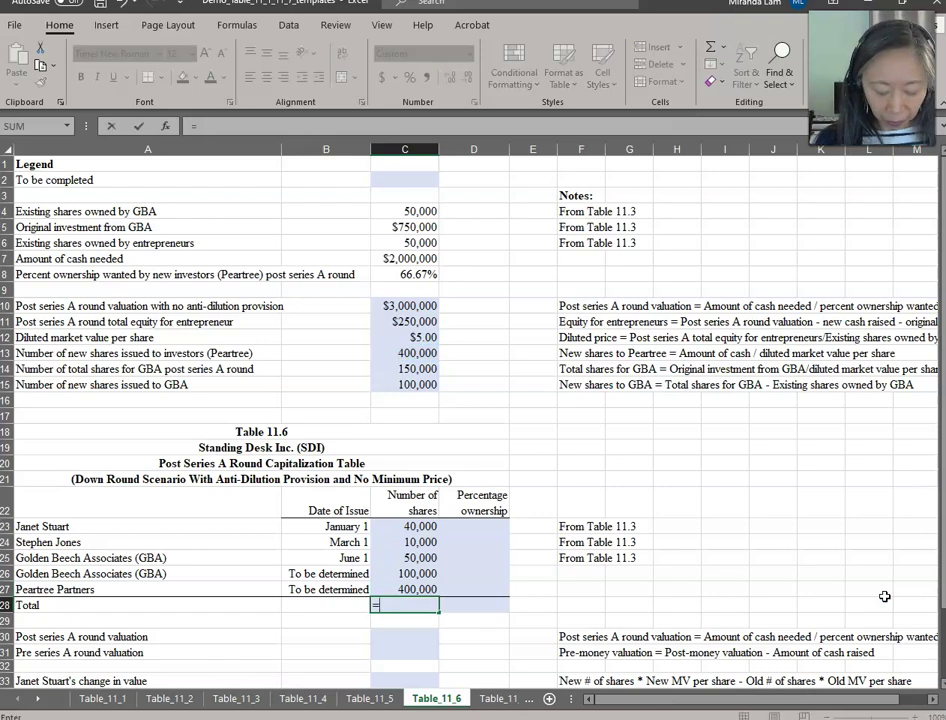
{"action": "key", "text": "Up"}
{"action": "key", "text": "shift+Up"}
{"action": "key", "text": "shift+Up"}
{"action": "key", "text": "shift+Up"}
{"action": "key", "text": "shift+Up"}
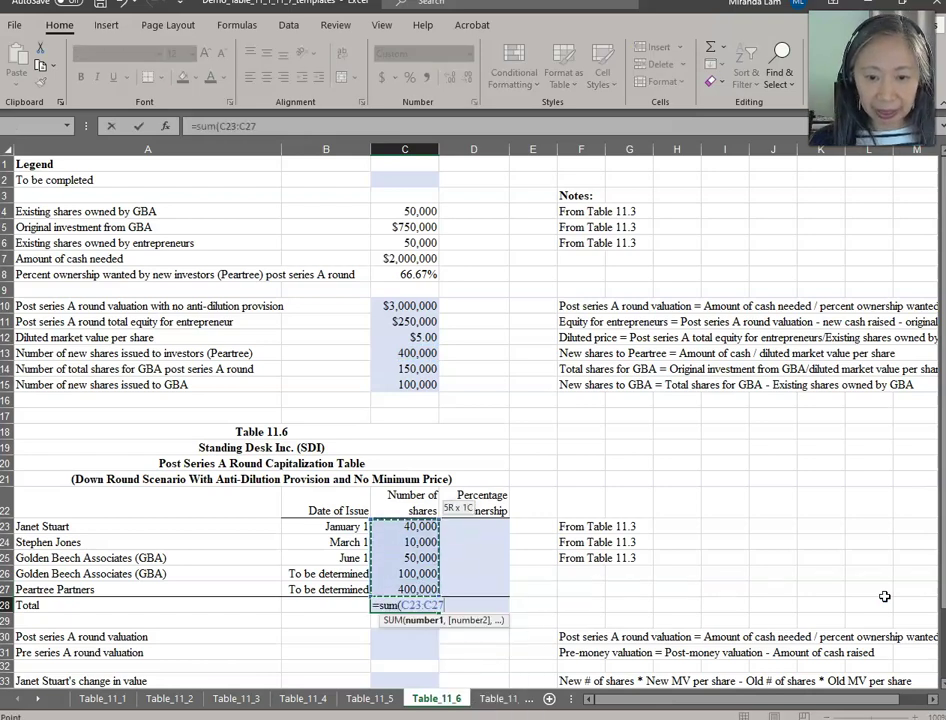
{"action": "key", "text": "ctrl+Return"}
{"action": "key", "text": "Up"}
{"action": "key", "text": "Up"}
{"action": "key", "text": "Up"}
{"action": "key", "text": "Up"}
{"action": "key", "text": "Up"}
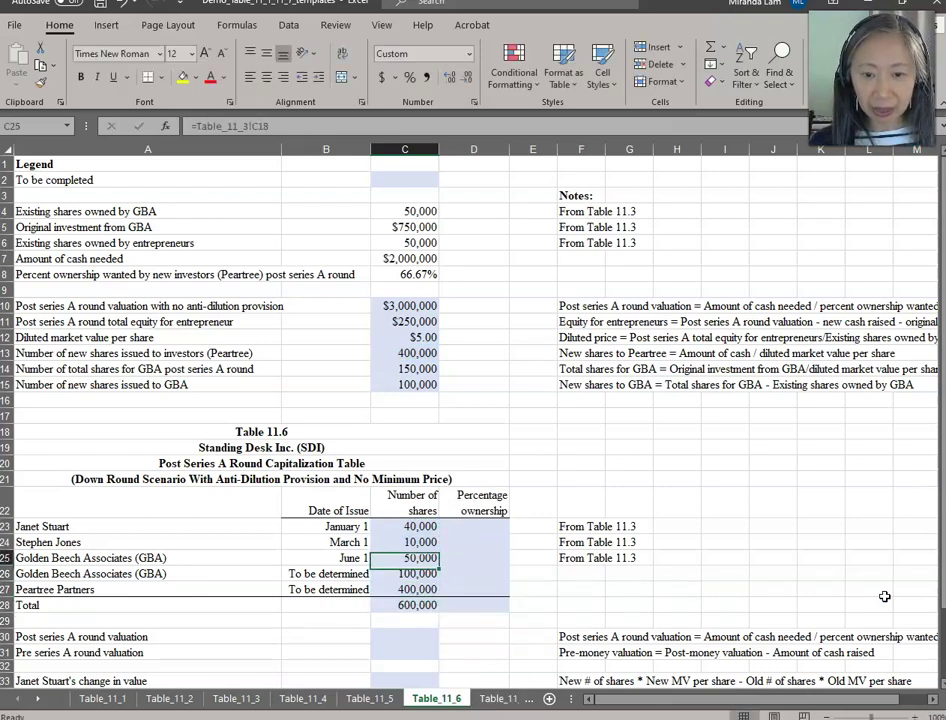
{"action": "key", "text": "Right"}
{"action": "type", "text": "="}
{"action": "key", "text": "Left"}
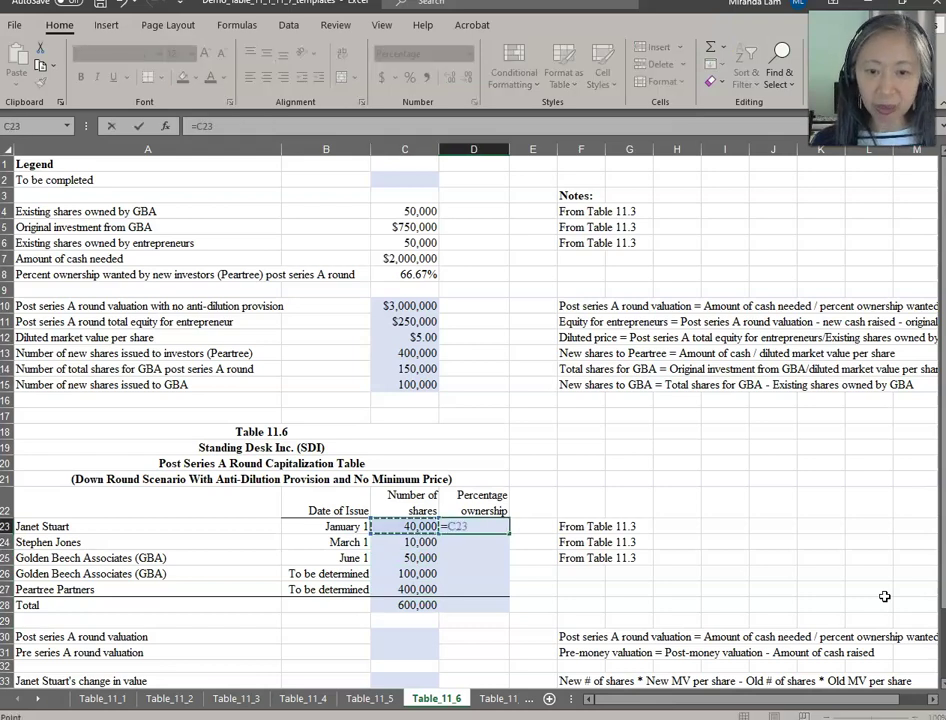
{"action": "type", "text": "/"}
{"action": "key", "text": "Left"}
{"action": "key", "text": "Down"}
{"action": "key", "text": "Down"}
{"action": "key", "text": "Down"}
{"action": "key", "text": "Down"}
{"action": "key", "text": "Down"}
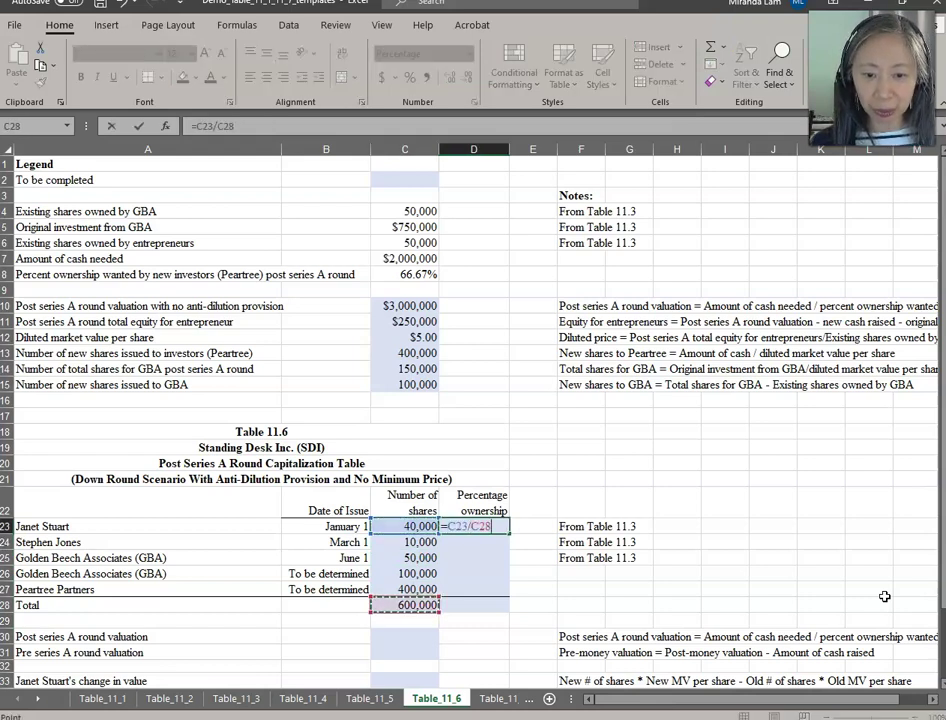
{"action": "key", "text": "F4"}
{"action": "key", "text": "Return"}
- Copy the ownership formula into D24:D27 using Paste Formulas
{"action": "key", "text": "Up"}
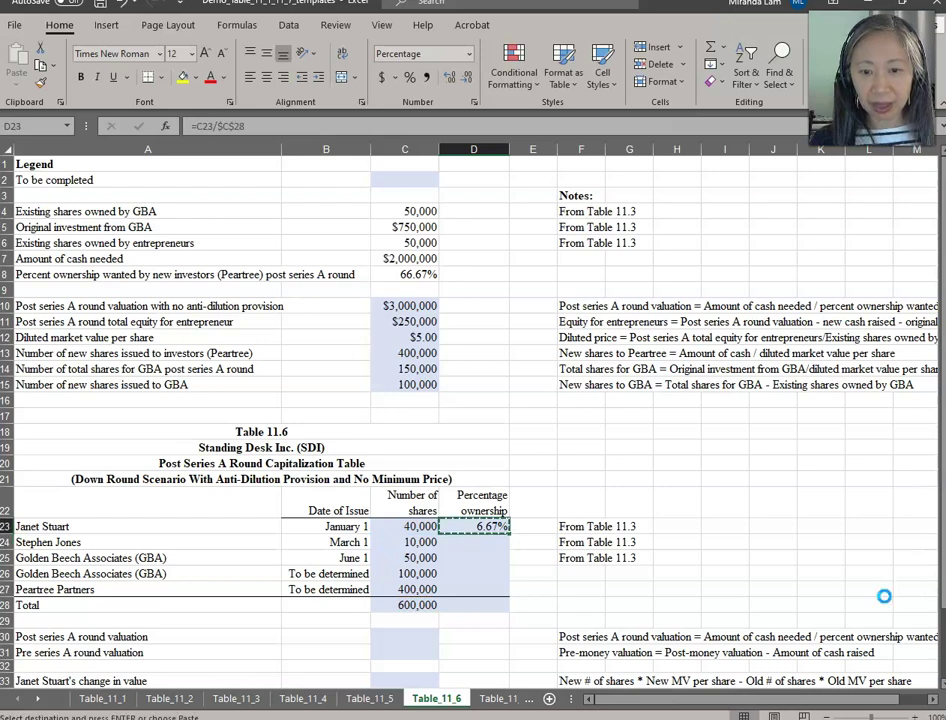
{"action": "key", "text": "ctrl+c"}
{"action": "key", "text": "shift+Down"}
{"action": "key", "text": "shift+Down"}
{"action": "key", "text": "shift+Down"}
{"action": "key", "text": "shift+Down"}
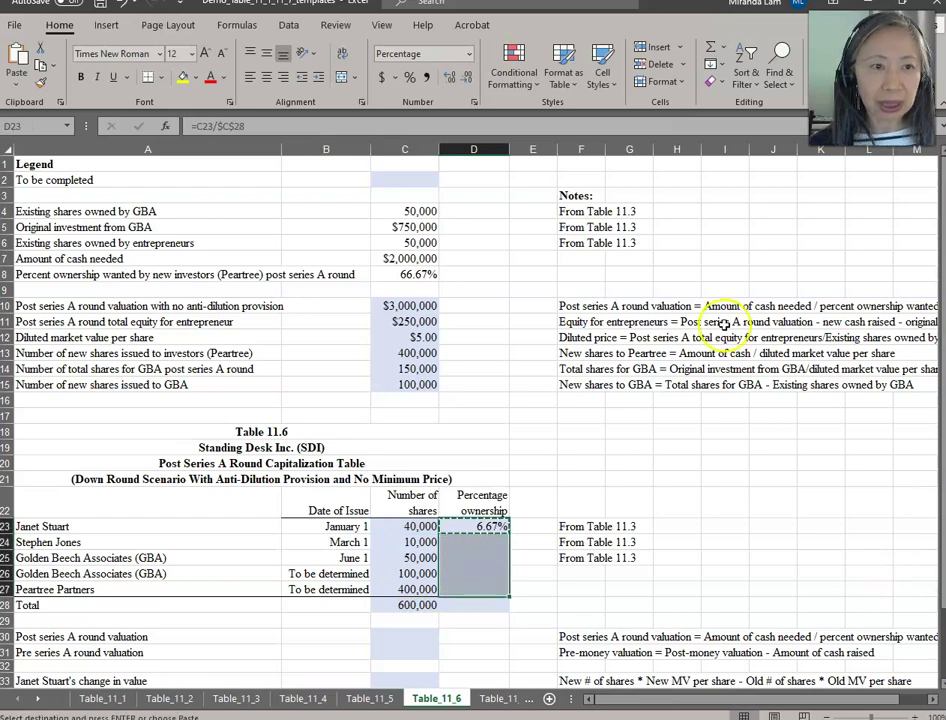
{"action": "left_click", "coordinate": [18, 87]}
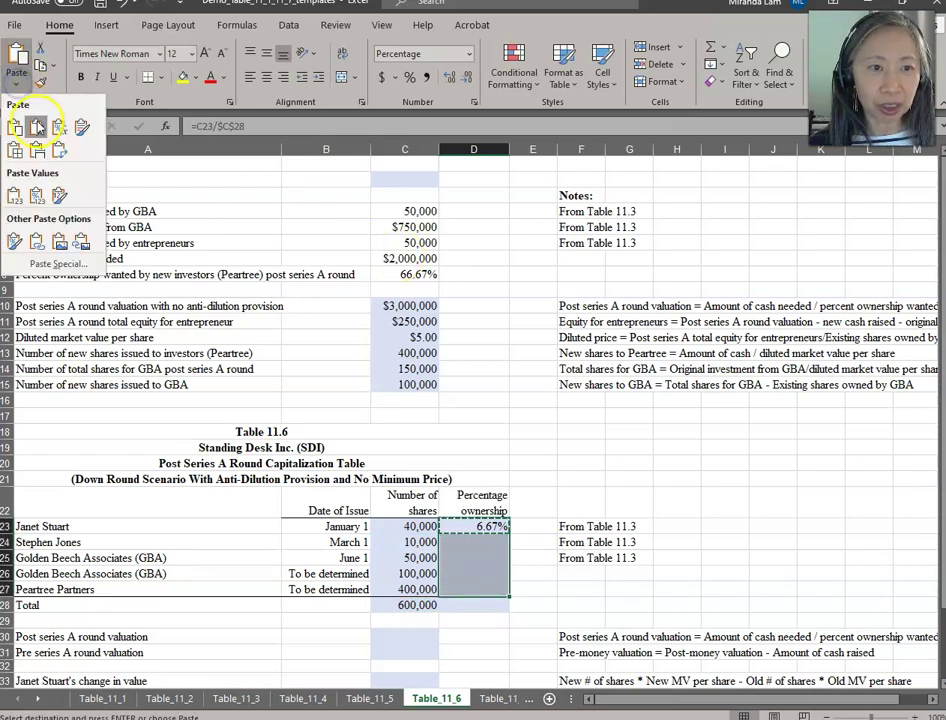
{"action": "left_click", "coordinate": [36, 127]}
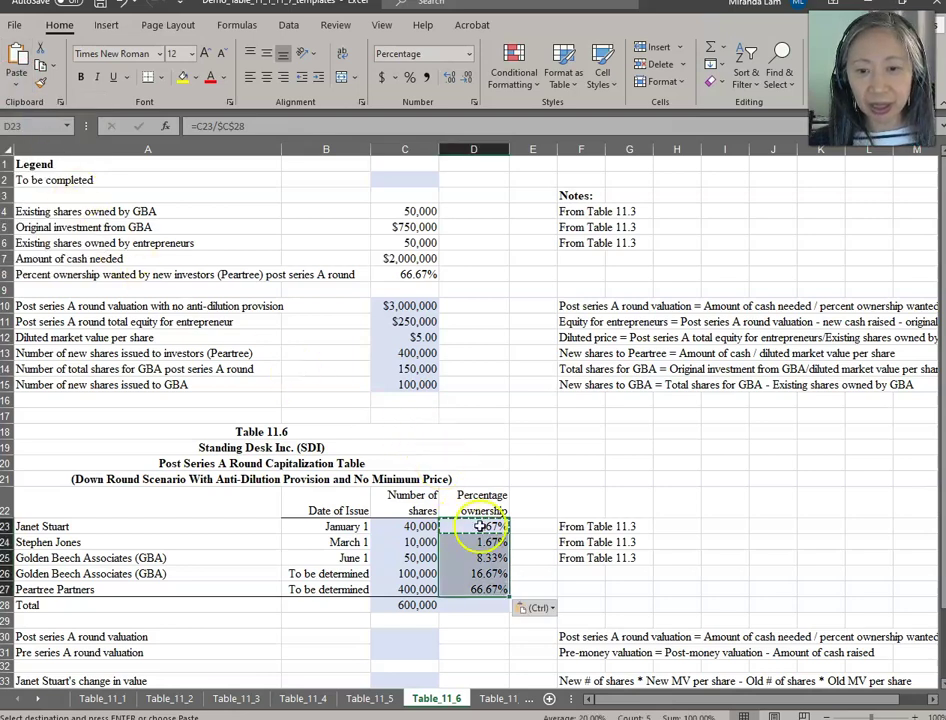
{"action": "left_click", "coordinate": [527, 568]}
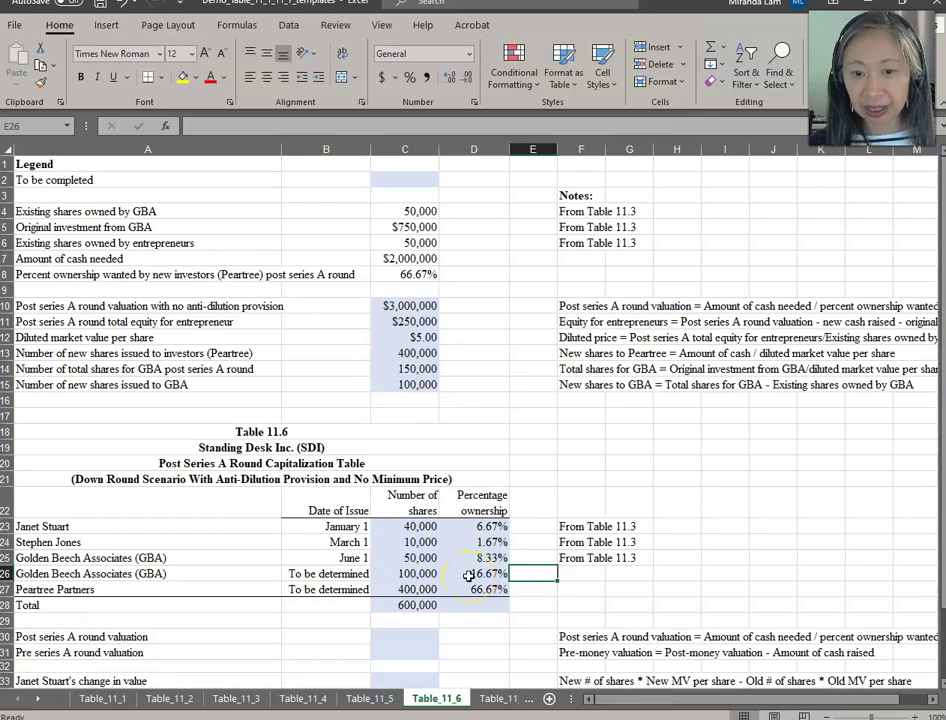
- Sum D23:D27 in D28 so ownership totals 100.00%
{"action": "scroll", "coordinate": [468, 576], "scroll_direction": "down", "scroll_amount": 2}
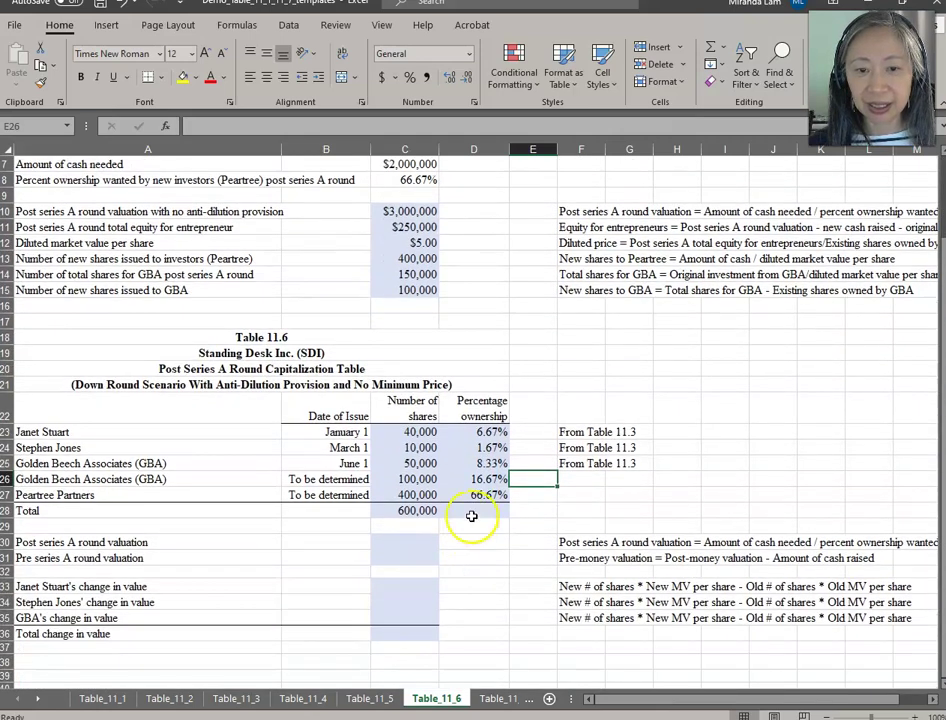
{"action": "left_click", "coordinate": [471, 513]}
{"action": "type", "text": "=sum("}
{"action": "key", "text": "Up"}
{"action": "key", "text": "shift+Up"}
{"action": "key", "text": "shift+Up"}
{"action": "key", "text": "shift+Up"}
{"action": "key", "text": "shift+Up"}
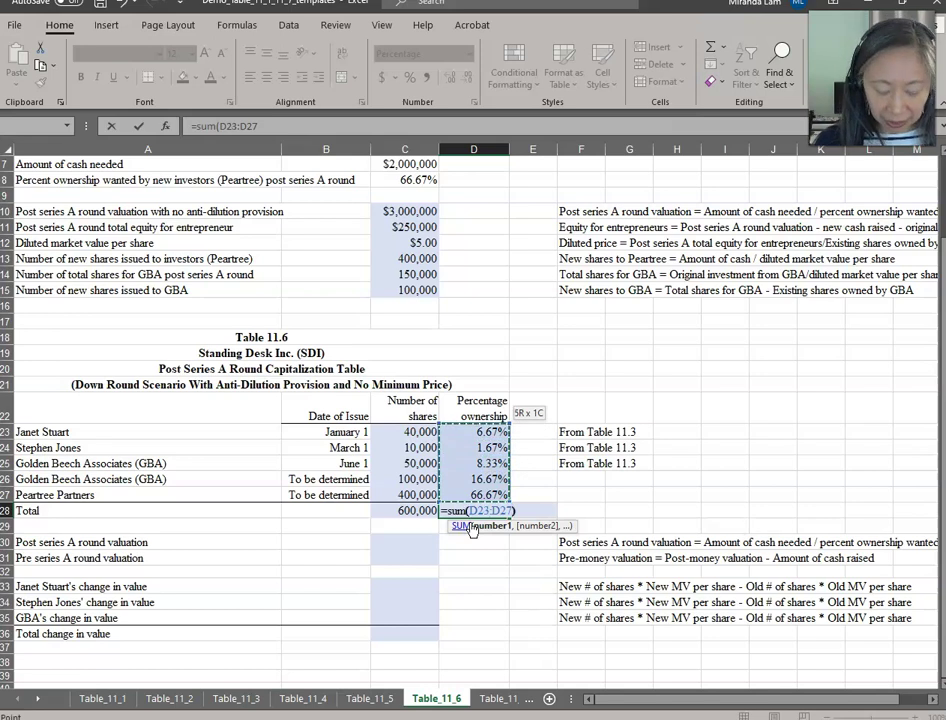
{"action": "key", "text": "Return"}
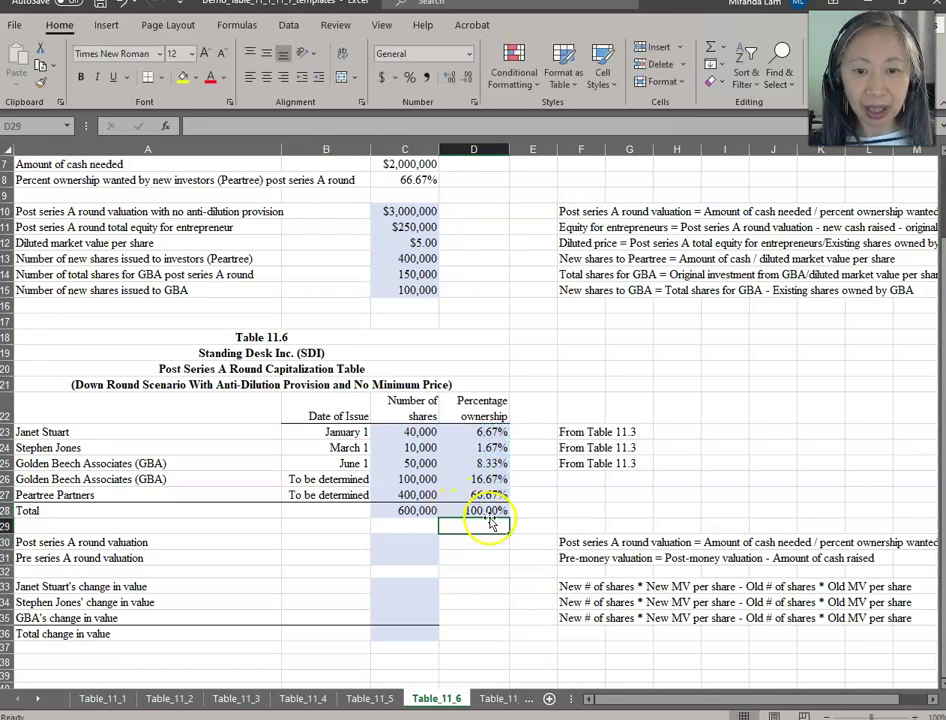
{"action": "left_click", "coordinate": [495, 495]}
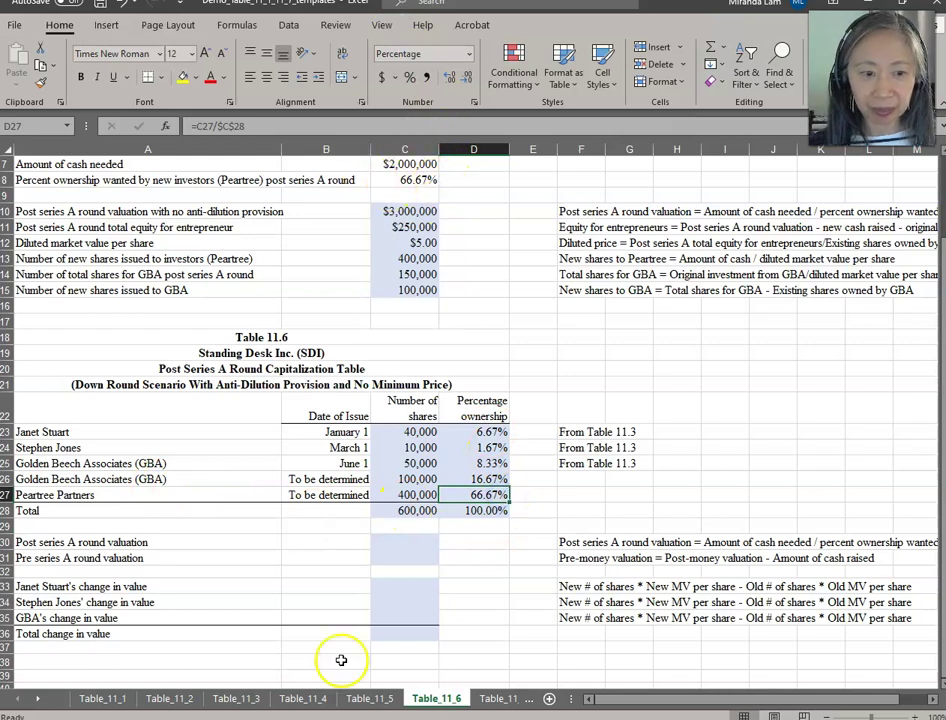
{"action": "left_click", "coordinate": [432, 544]}
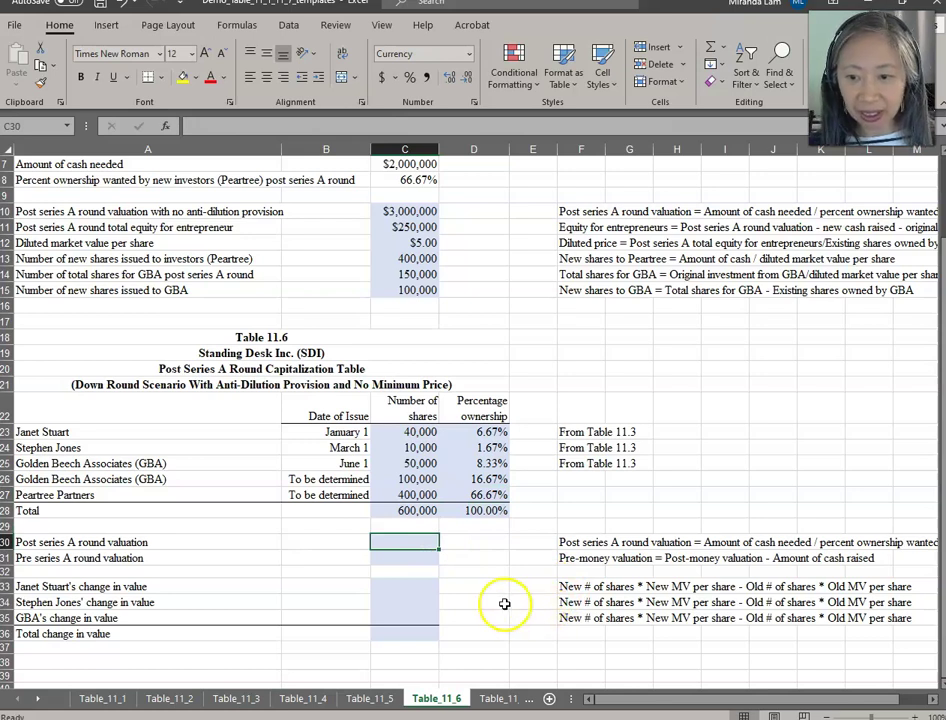
- Set the post series A valuation to cash needed divided by Peartree's wanted ownership, $3,000,000
{"action": "type", "text": "="}
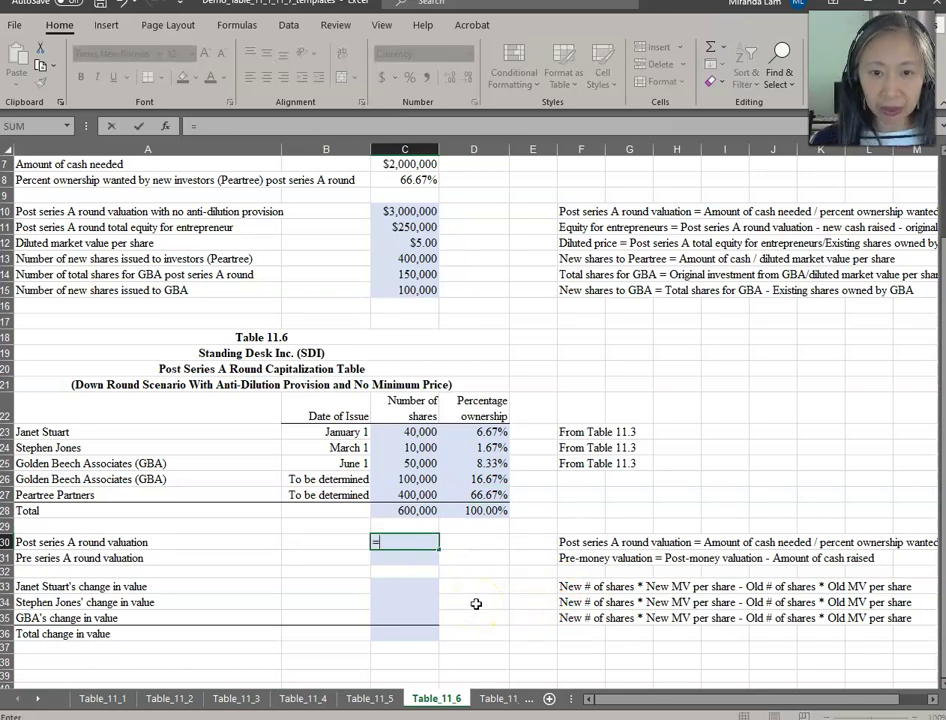
{"action": "scroll", "coordinate": [430, 340], "scroll_direction": "up", "scroll_amount": 2}
{"action": "left_click", "coordinate": [402, 259]}
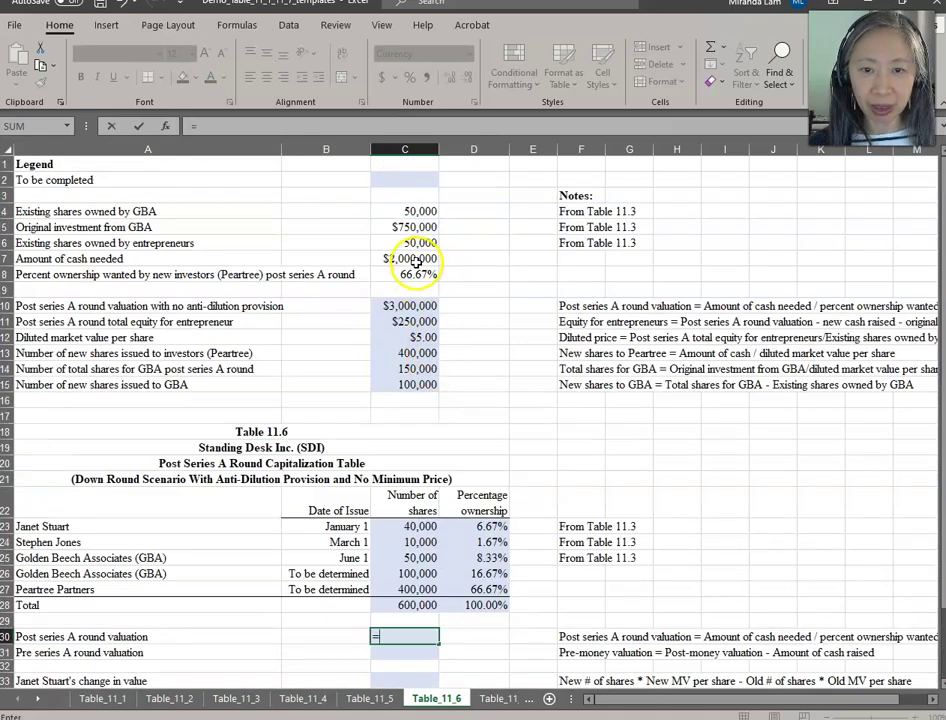
{"action": "type", "text": "/"}
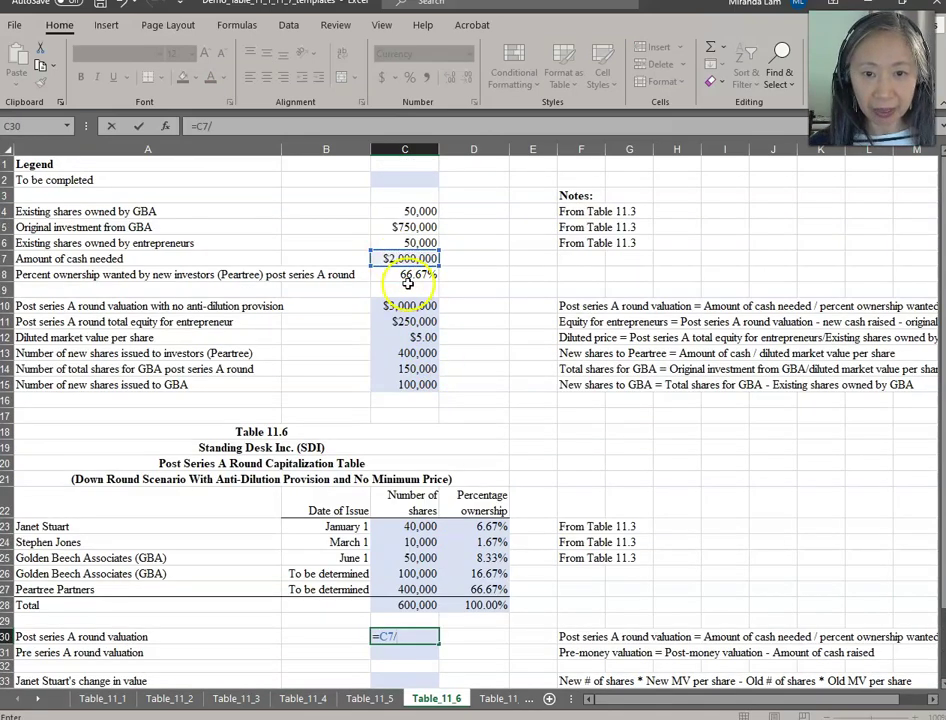
{"action": "left_click", "coordinate": [405, 277]}
{"action": "key", "text": "Return"}
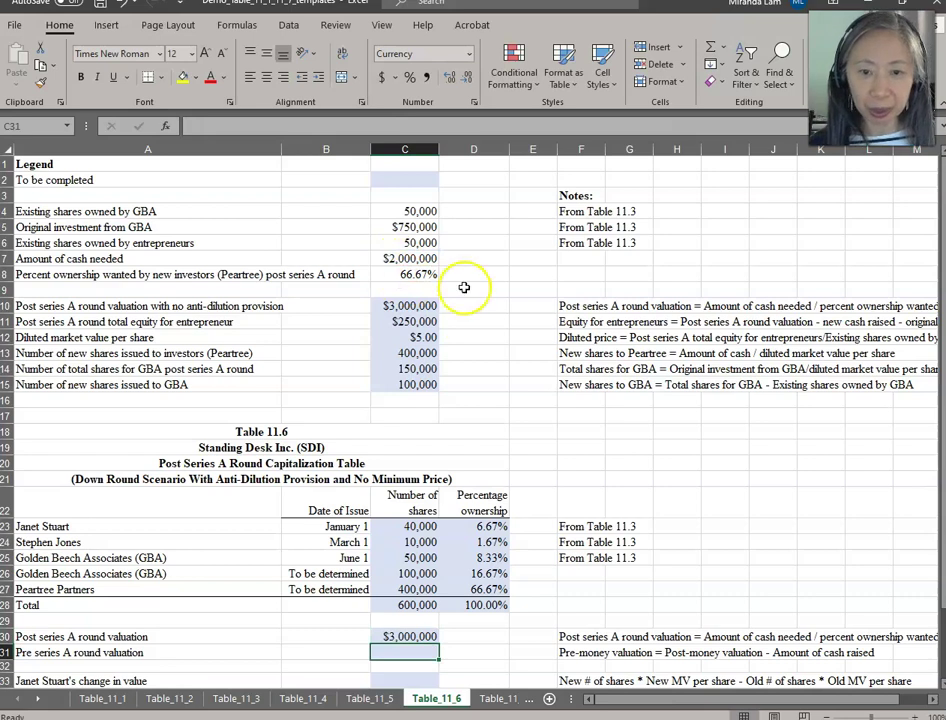
- Enter =C30-C7 in C31 for a $1,000,000 pre series A valuation
{"action": "type", "text": "="}
{"action": "key", "text": "Up"}
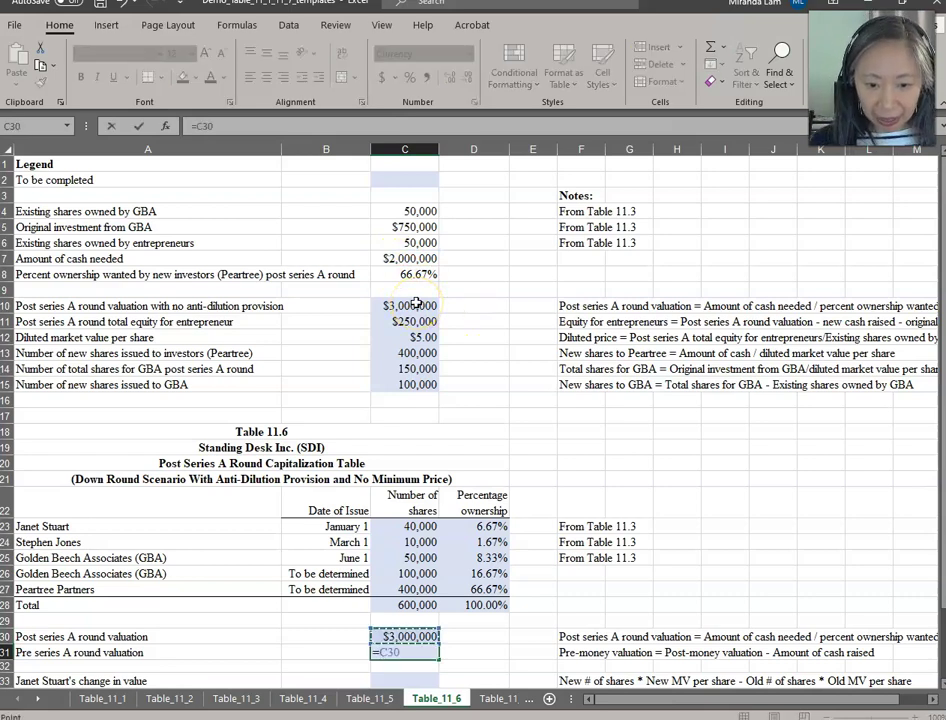
{"action": "type", "text": "-"}
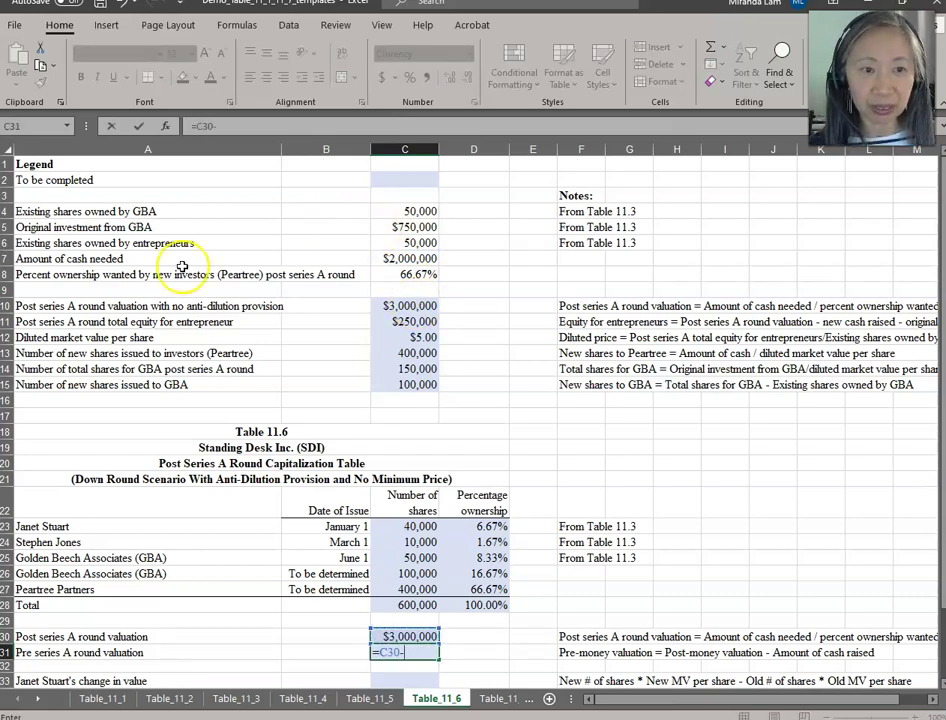
{"action": "left_click", "coordinate": [409, 257]}
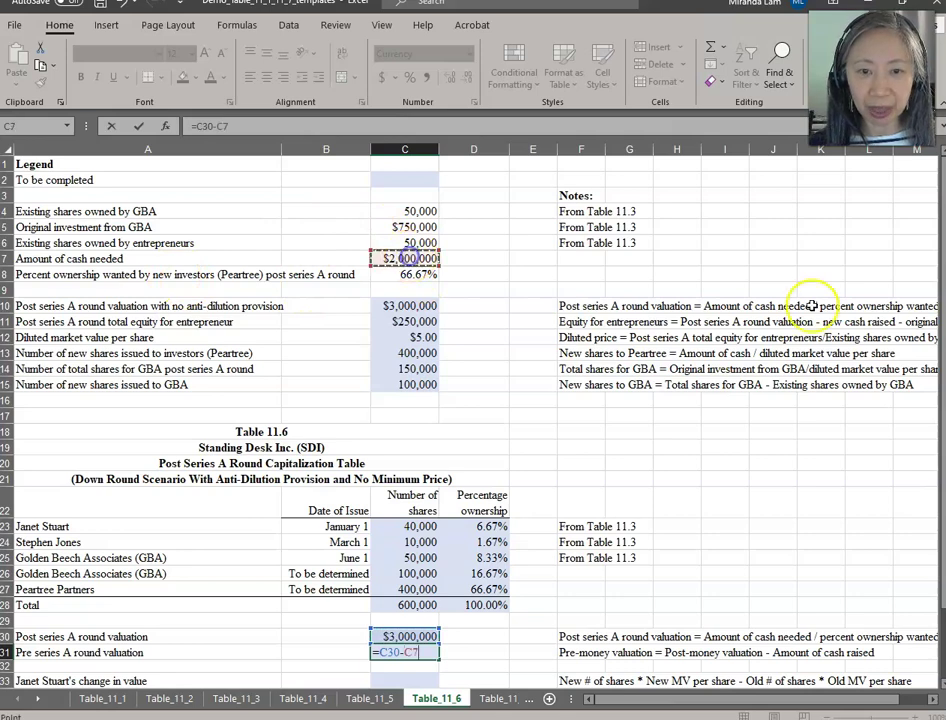
{"action": "key", "text": "Return"}
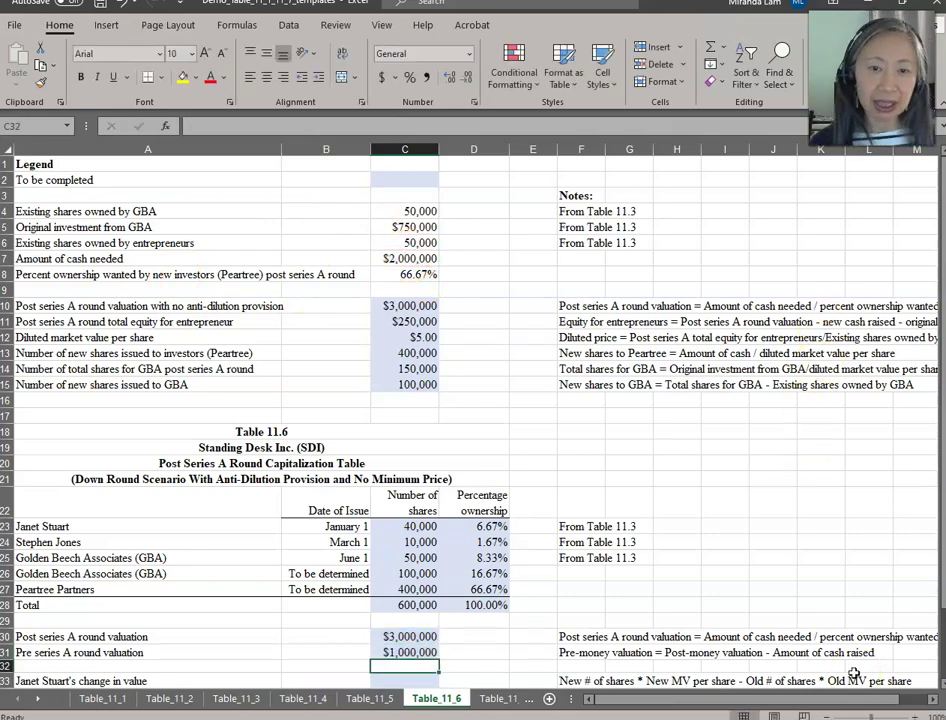
{"action": "scroll", "coordinate": [541, 566], "scroll_direction": "down", "scroll_amount": 3}
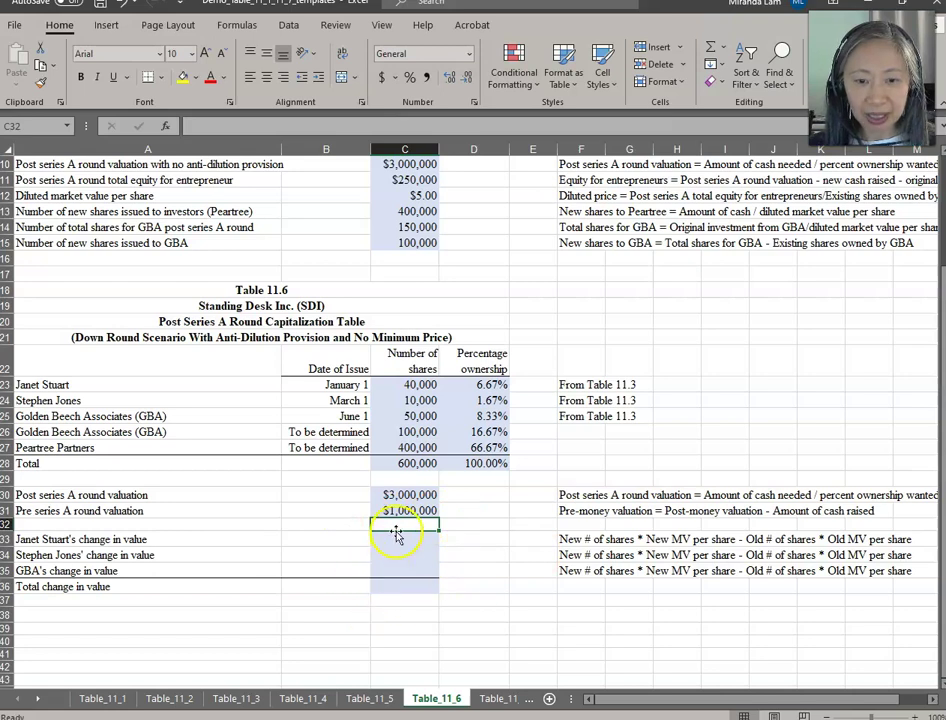
- Enter Janet Stuart's change in value in C33 as =C23*C12-Table_11_3!C16*Table_11_3!C9 (-400,000)
{"action": "left_click", "coordinate": [396, 538]}
{"action": "type", "text": "="}
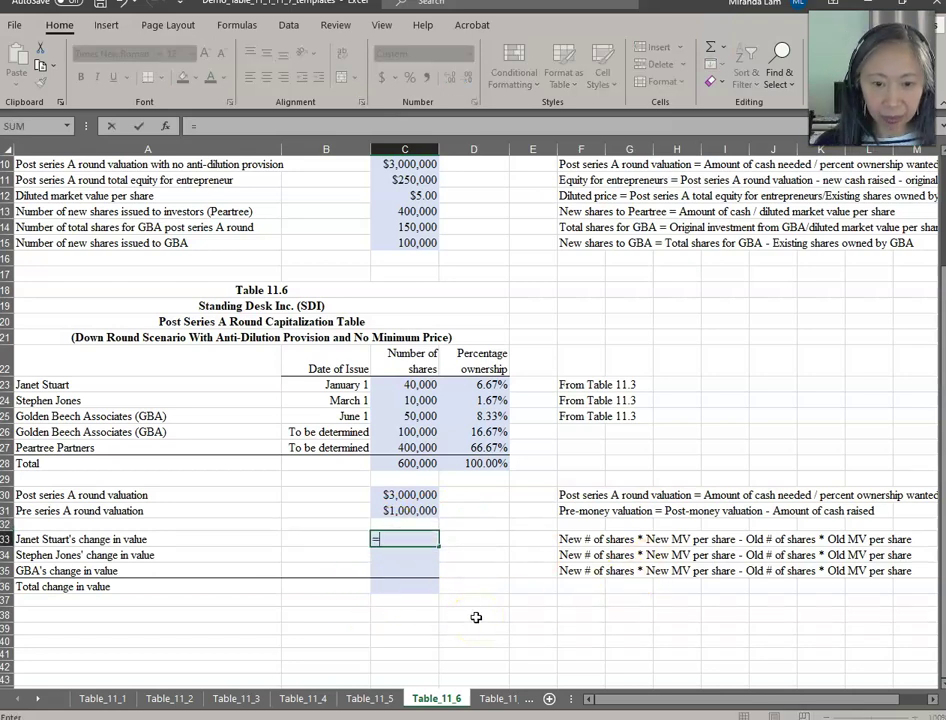
{"action": "left_click", "coordinate": [408, 384]}
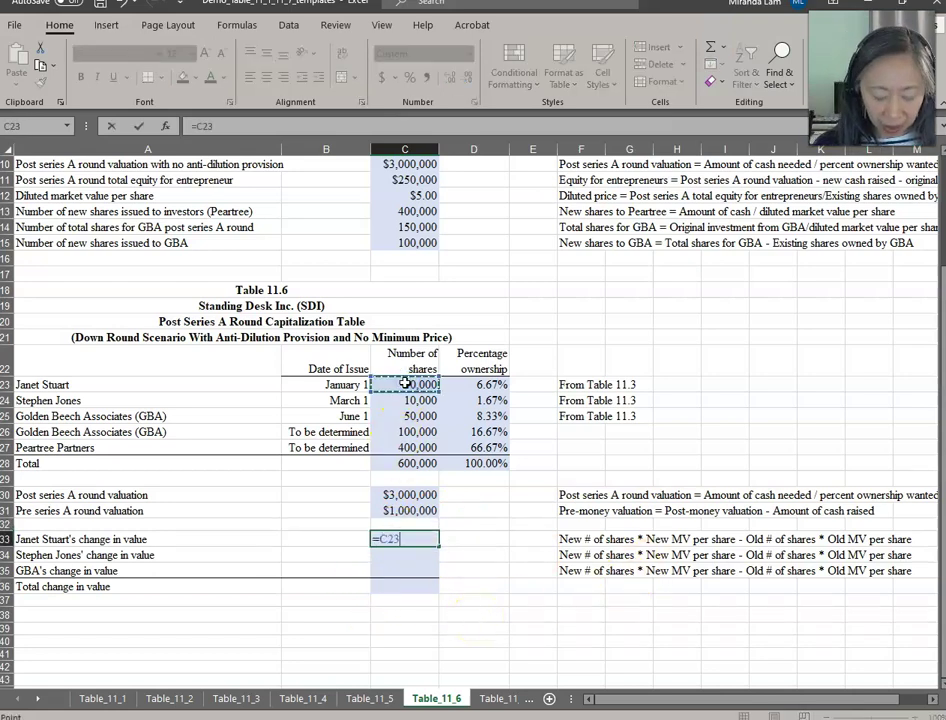
{"action": "type", "text": "*"}
{"action": "left_click", "coordinate": [422, 197]}
{"action": "type", "text": "-"}
{"action": "left_click", "coordinate": [236, 698]}
{"action": "left_click", "coordinate": [329, 414]}
{"action": "type", "text": "*"}
{"action": "left_click", "coordinate": [332, 290]}
{"action": "key", "text": "Return"}
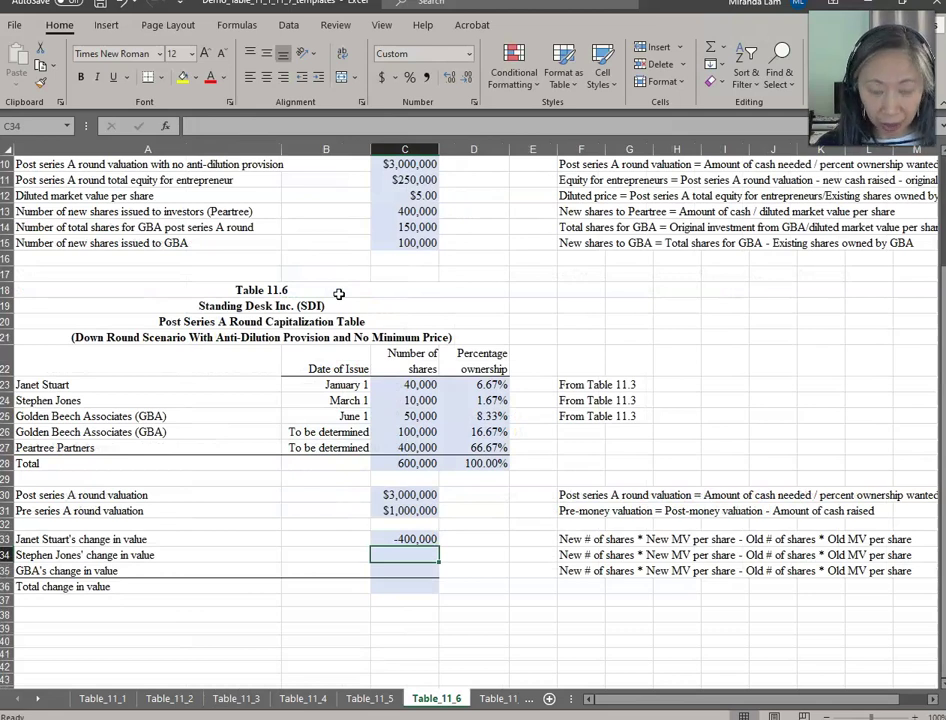
- Enter Stephen Jones' change in value in C34 as =C24*C12-Table_11_3!C17*Table_11_3!C9 (-100,000)
{"action": "type", "text": "="}
{"action": "left_click", "coordinate": [409, 404]}
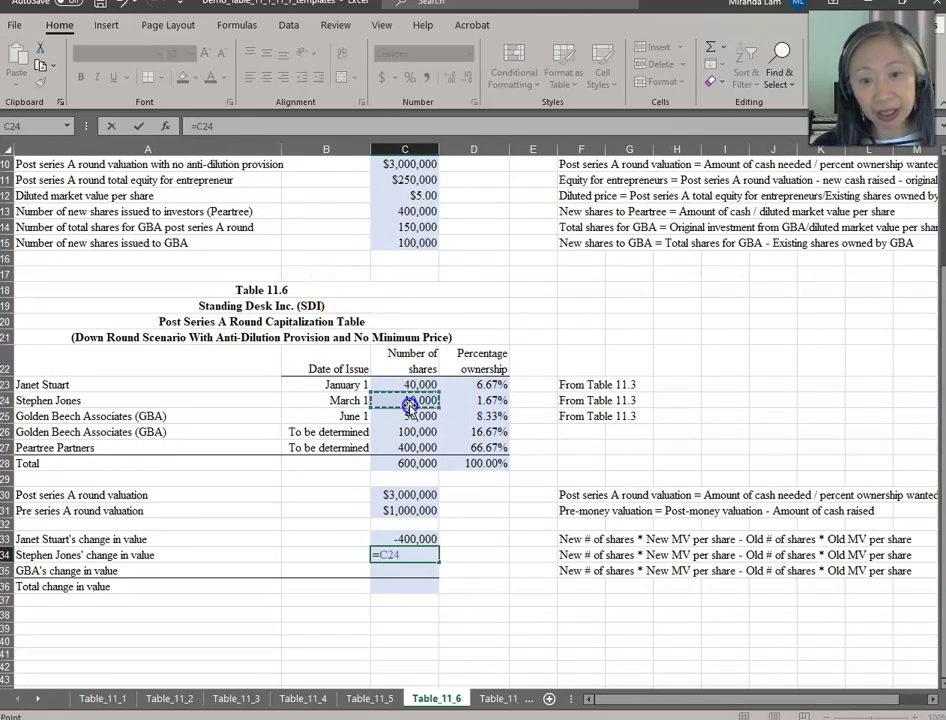
{"action": "left_click", "coordinate": [387, 213]}
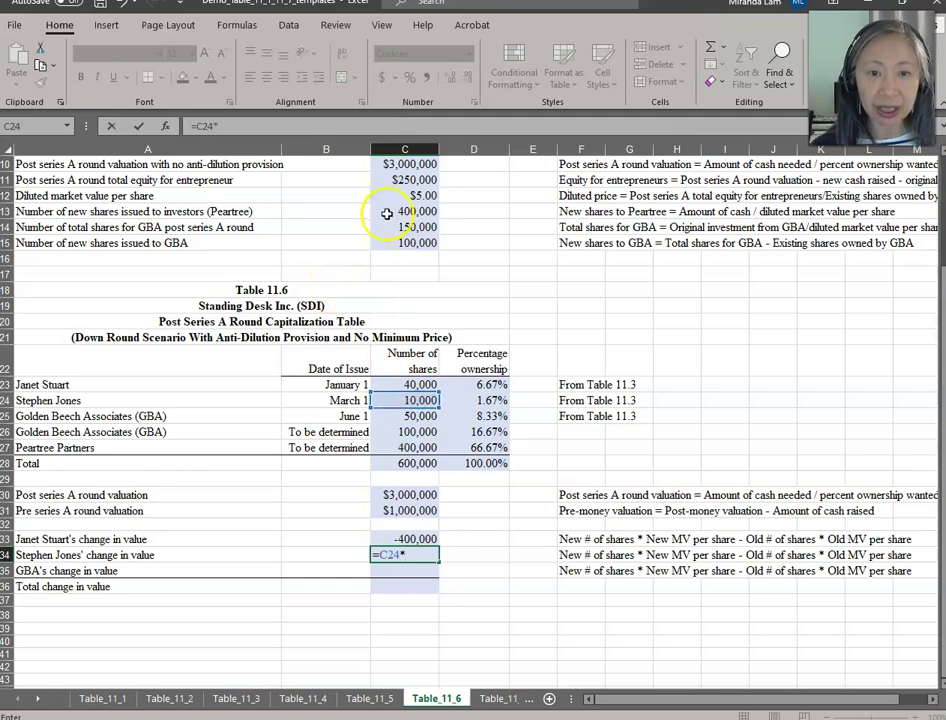
{"action": "left_click", "coordinate": [390, 197]}
{"action": "type", "text": "-"}
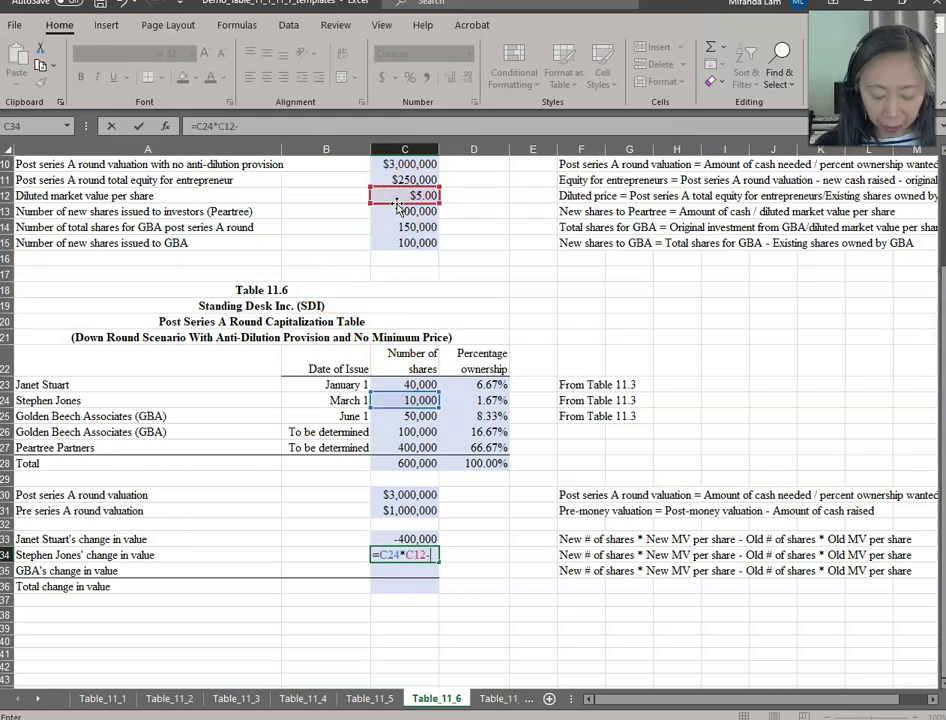
{"action": "left_click", "coordinate": [238, 698]}
{"action": "left_click", "coordinate": [322, 432]}
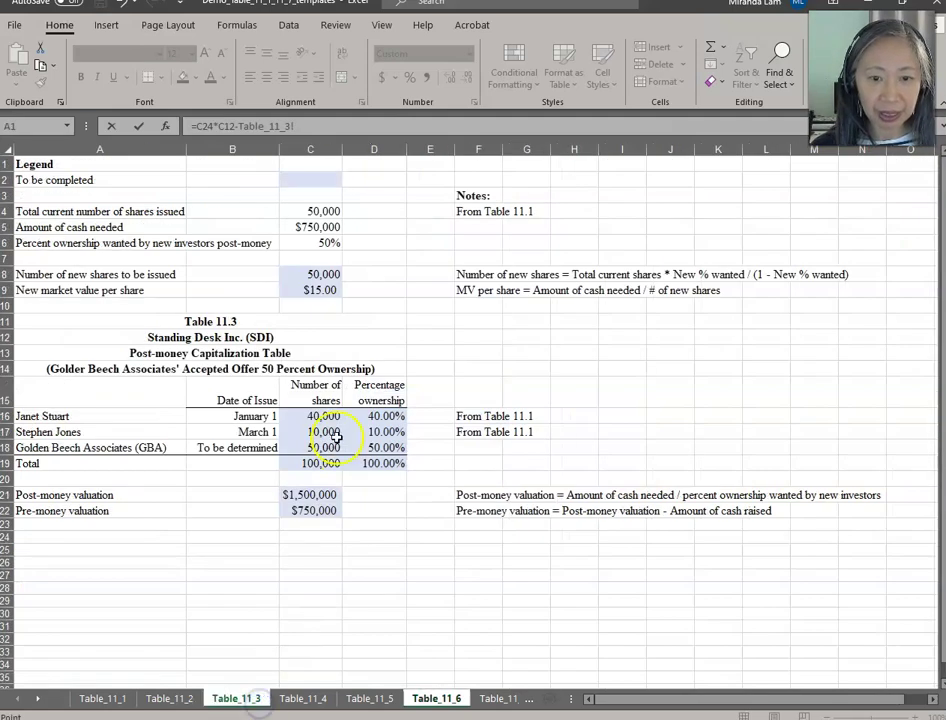
{"action": "type", "text": "*"}
{"action": "left_click", "coordinate": [322, 290]}
{"action": "key", "text": "Escape"}
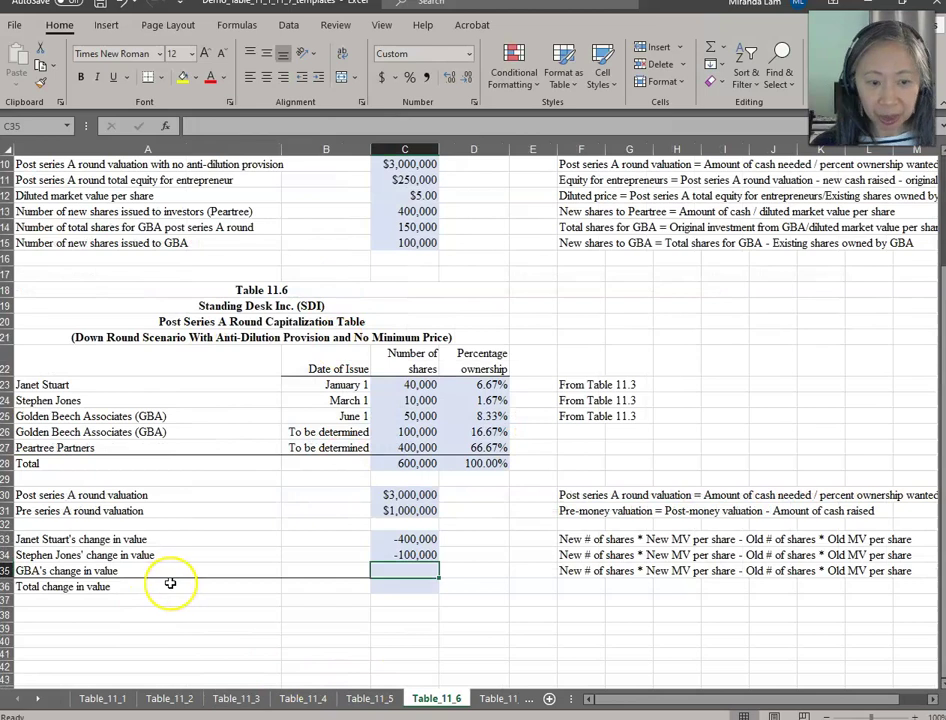
- Enter GBA's change in value in C35 as =(C25+C26)*C12-Table_11_3!C18*Table_11_3!C9
{"action": "type", "text": "="}
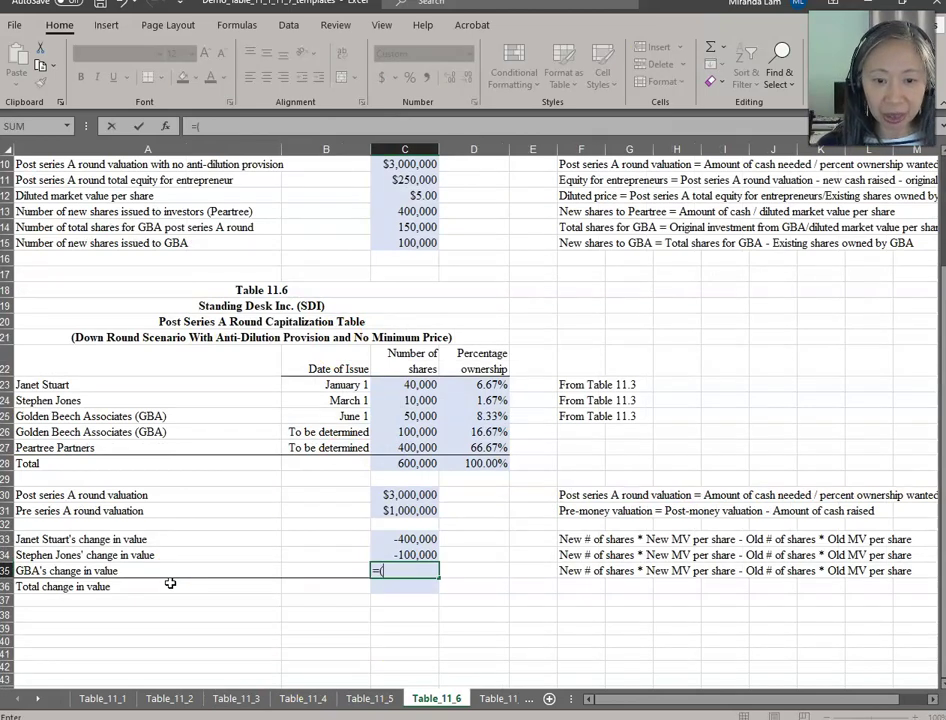
{"action": "type", "text": "("}
{"action": "left_click", "coordinate": [408, 417]}
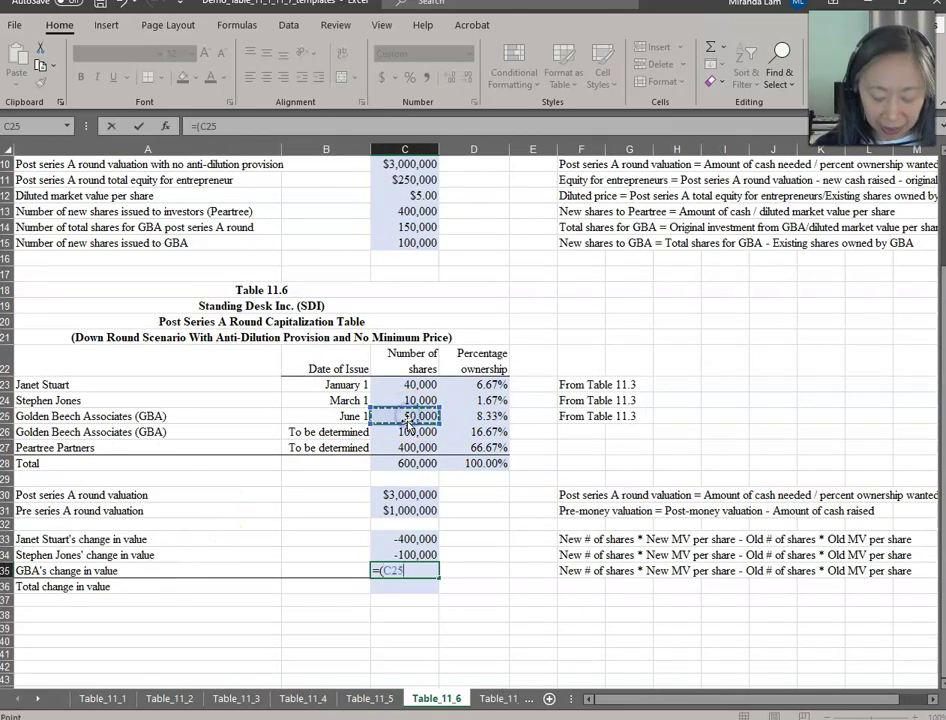
{"action": "type", "text": "+"}
{"action": "left_click", "coordinate": [416, 430]}
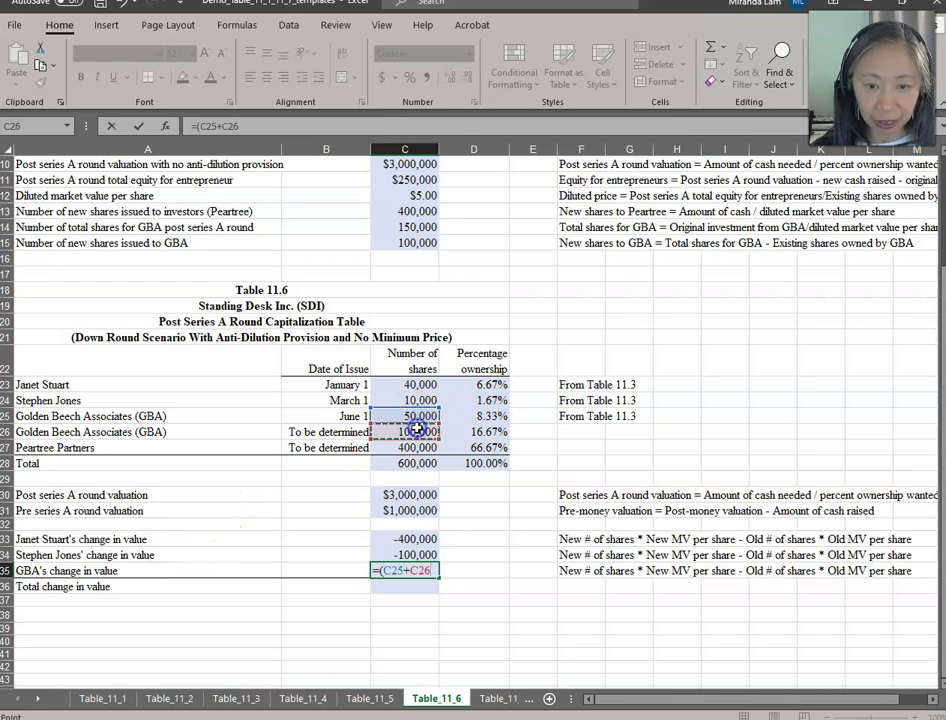
{"action": "type", "text": ")&"}
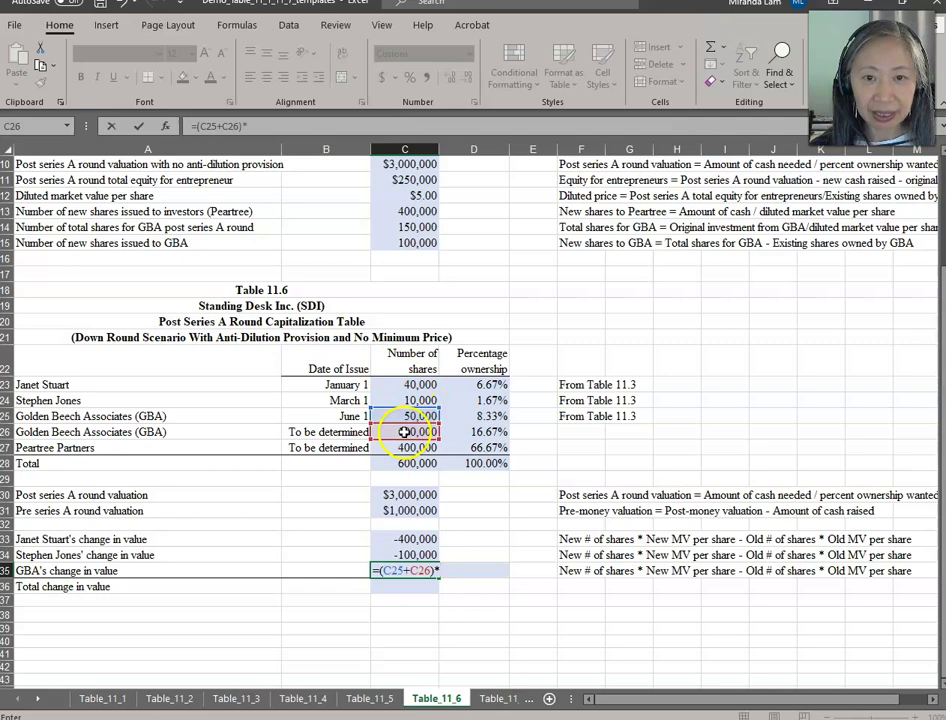
{"action": "left_click", "coordinate": [428, 195]}
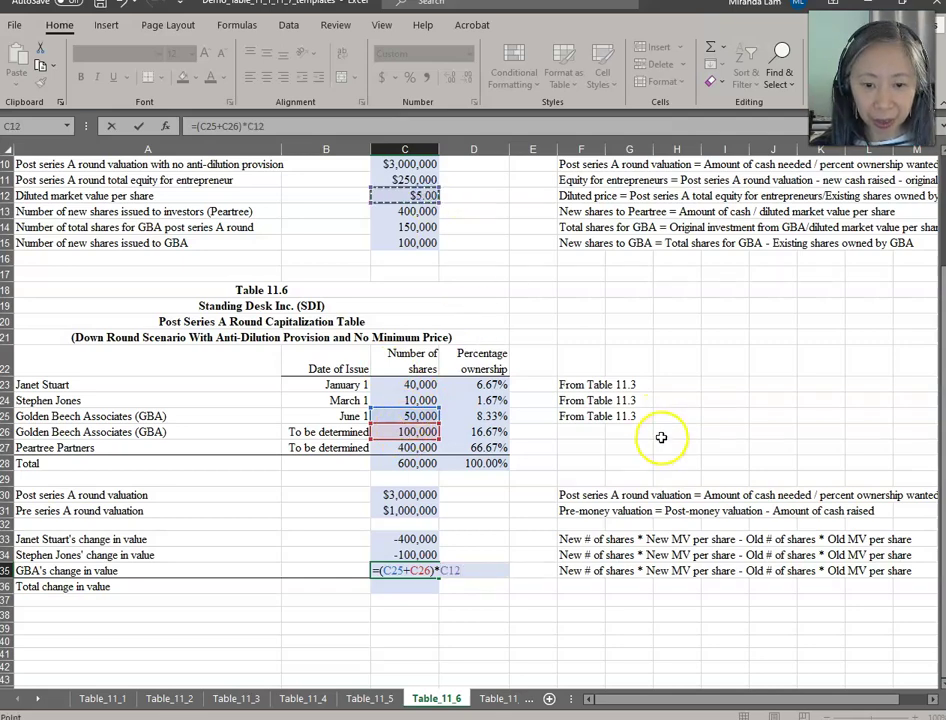
{"action": "type", "text": "-"}
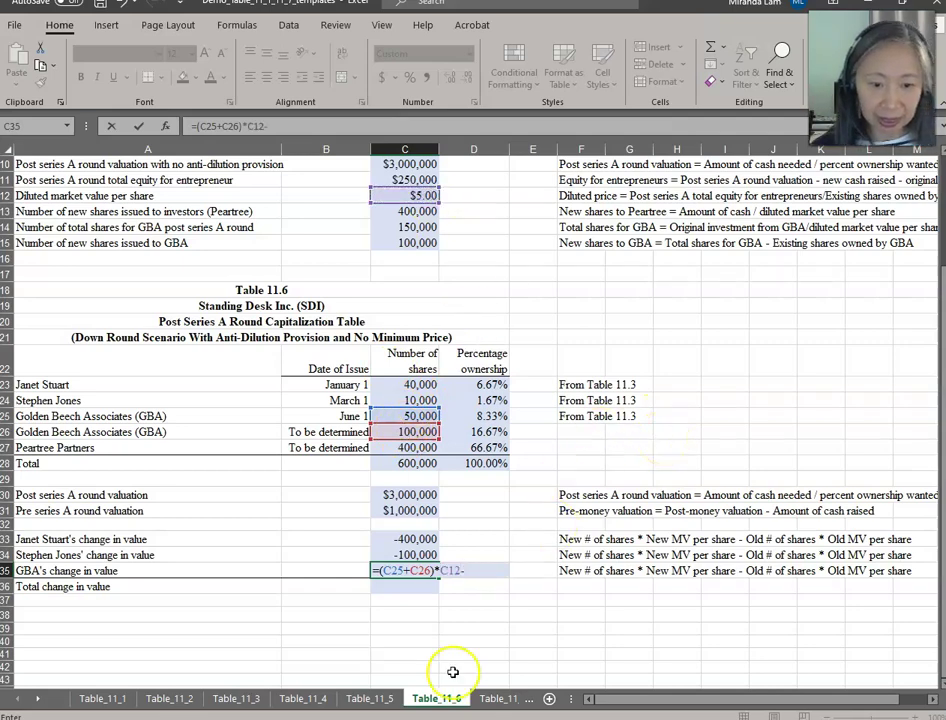
{"action": "left_click", "coordinate": [255, 697]}
{"action": "left_click", "coordinate": [326, 447]}
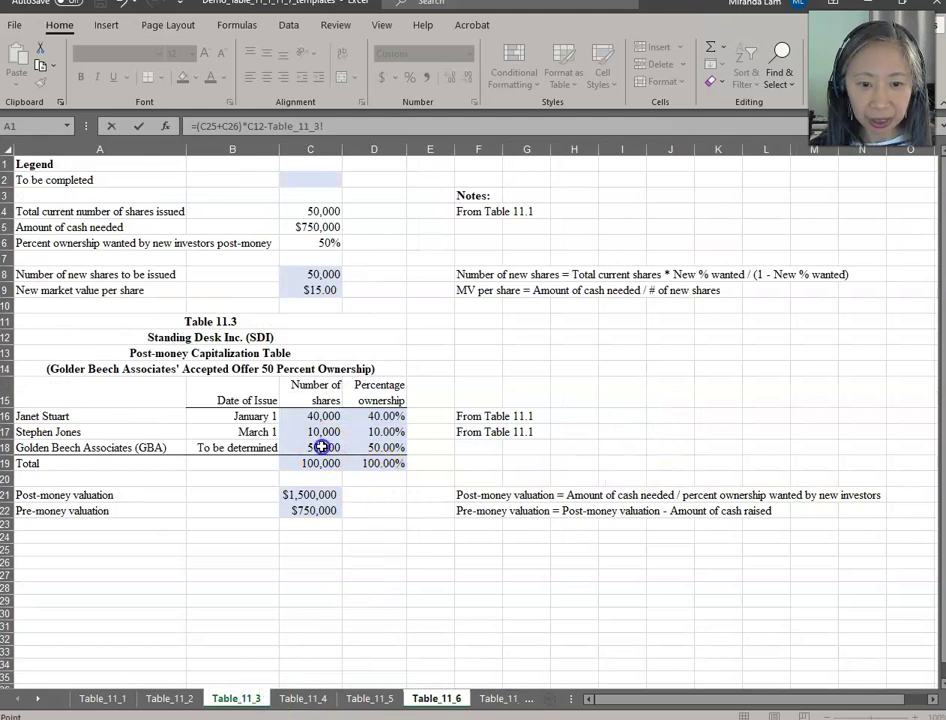
{"action": "type", "text": "*"}
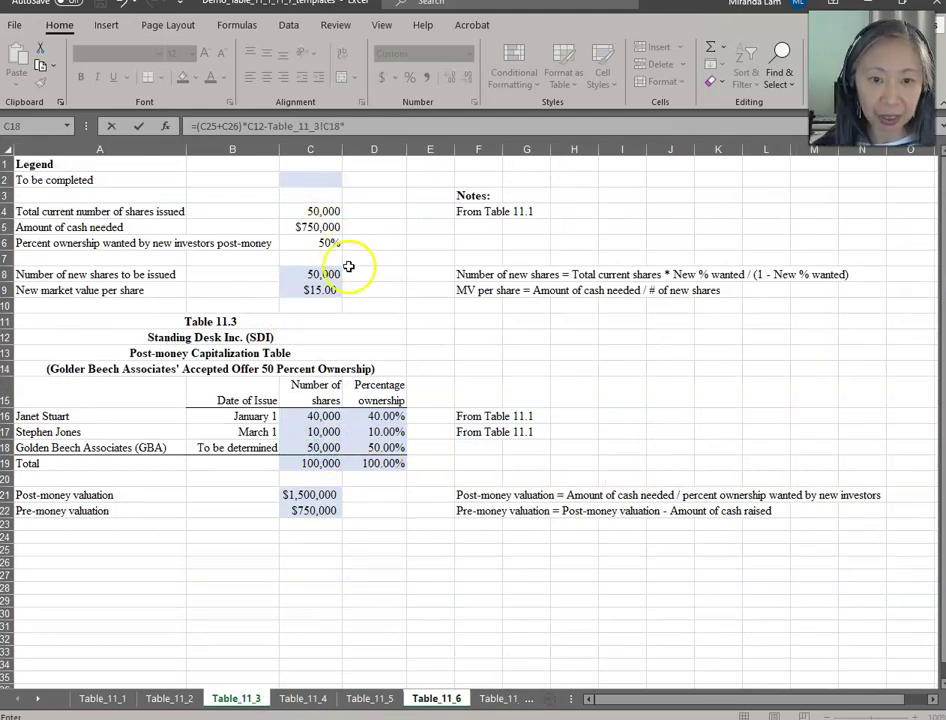
{"action": "left_click", "coordinate": [318, 289]}
{"action": "key", "text": "Return"}
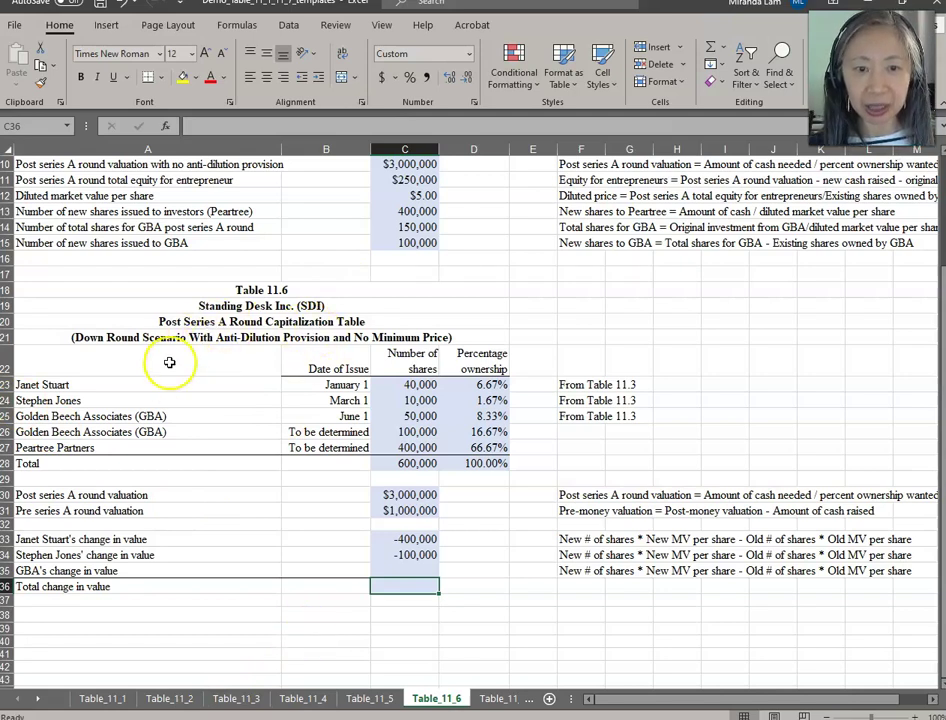
- Sum C33:C35 in C36 for a total change in value of -500,000
{"action": "type", "text": "=sum("}
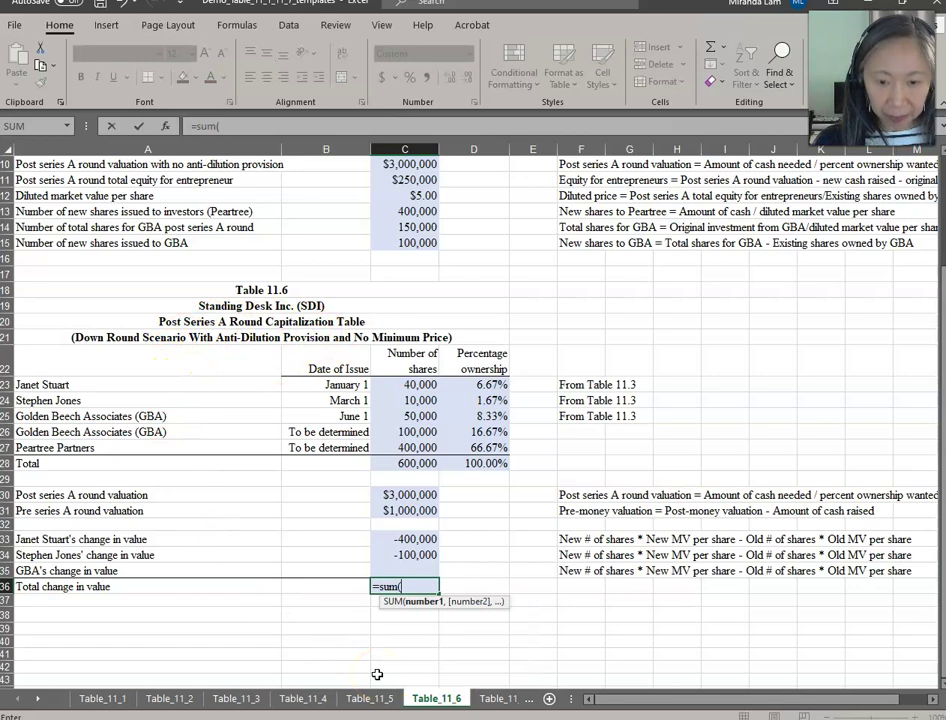
{"action": "key", "text": "Up"}
{"action": "key", "text": "shift+Up"}
{"action": "key", "text": "shift+Up"}
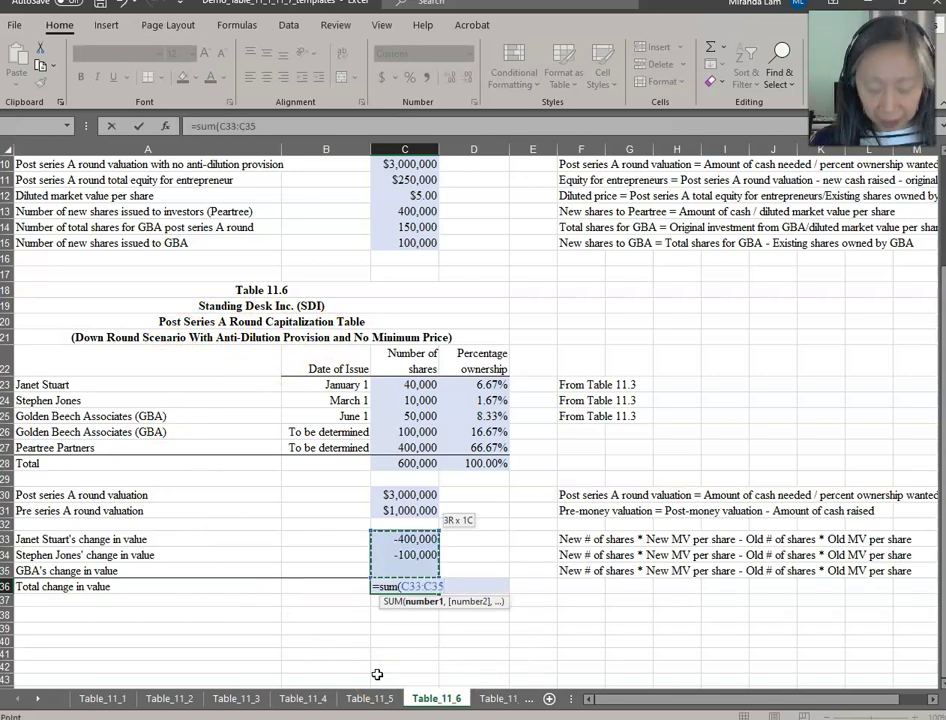
{"action": "key", "text": "Return"}
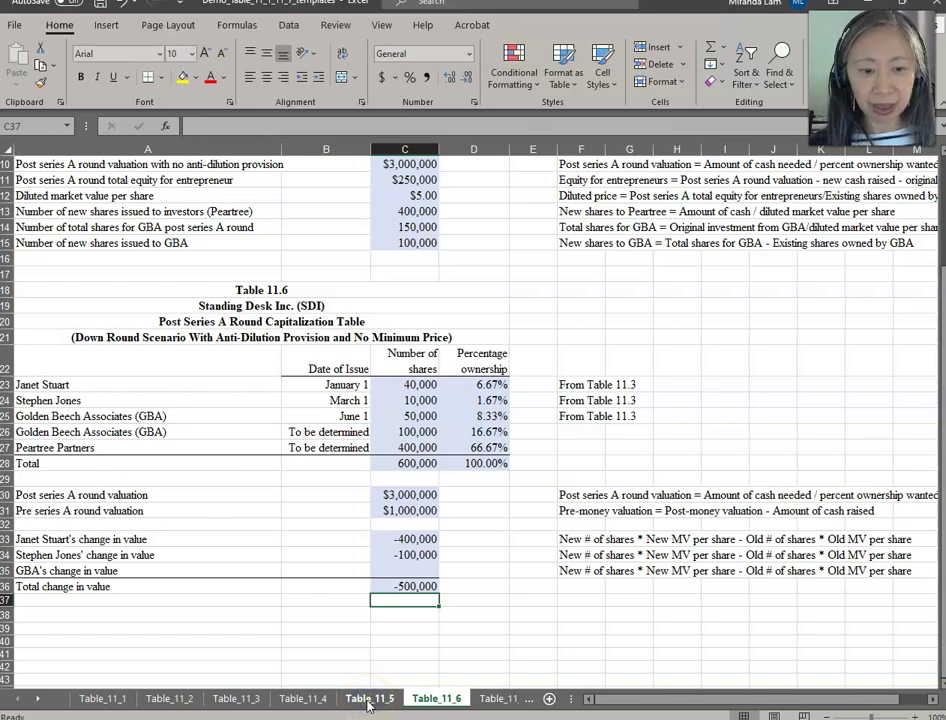
{"action": "left_click", "coordinate": [368, 700]}
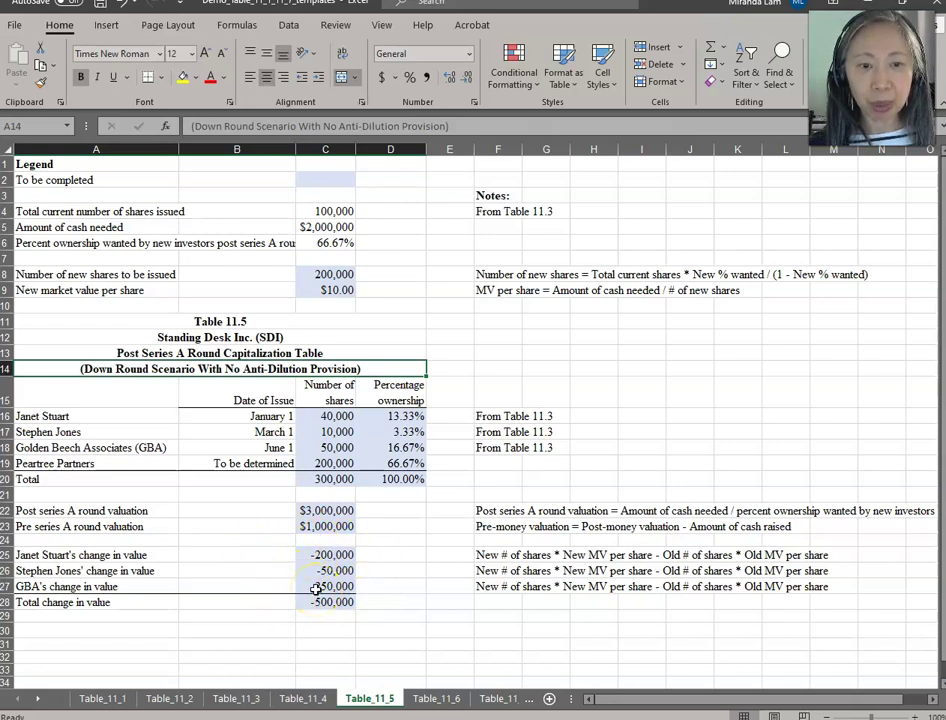
{"action": "left_click", "coordinate": [440, 700]}
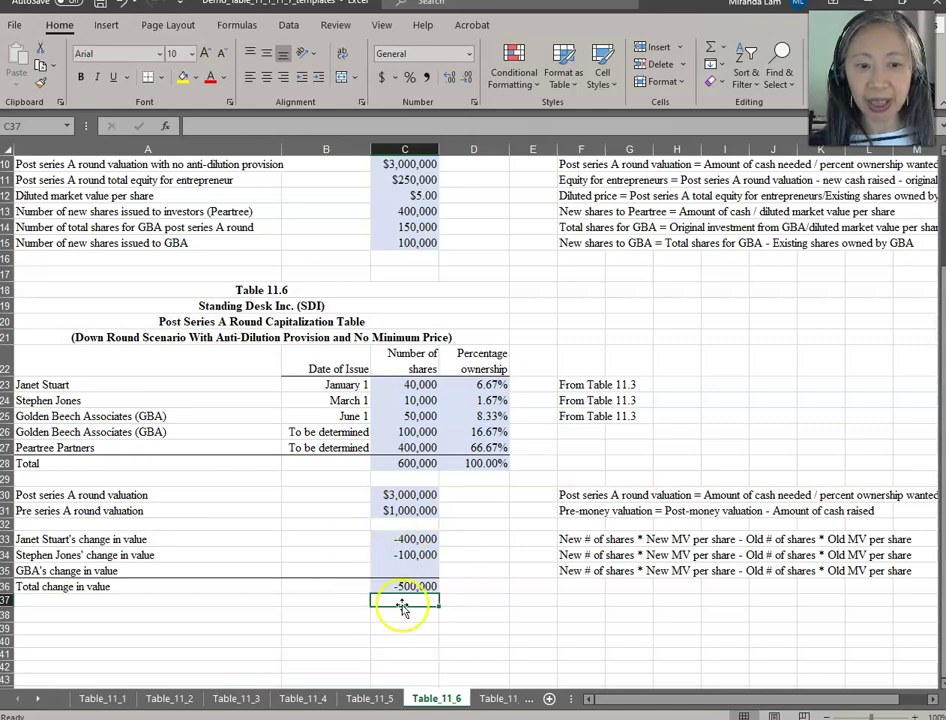
{"action": "scroll", "coordinate": [390, 605], "scroll_direction": "up", "scroll_amount": 3}
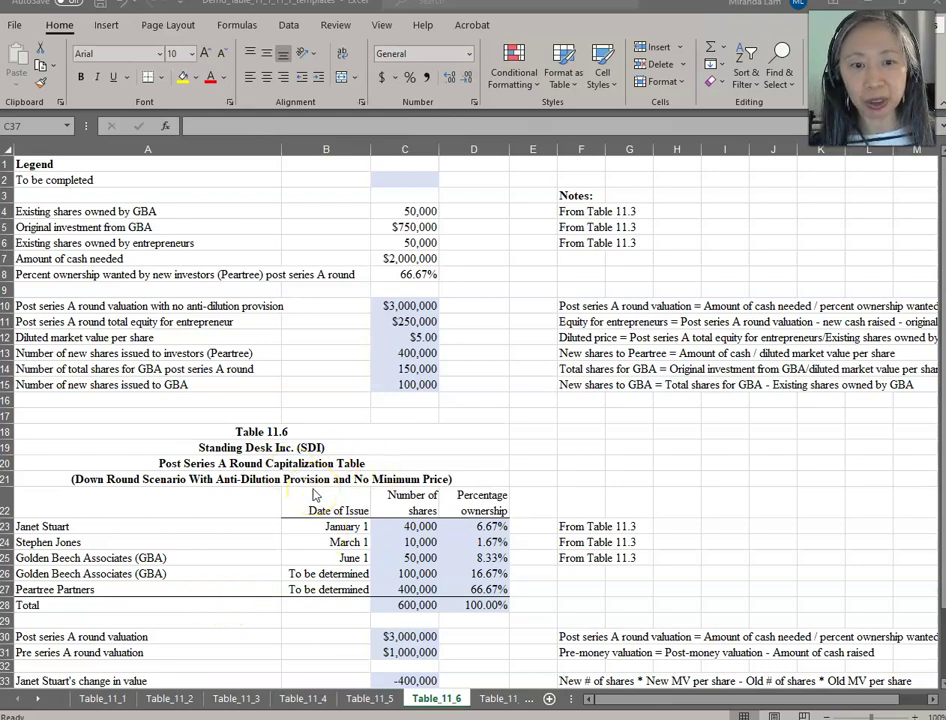
- Go to the Table_11_7 sheet, review the $8 minimum price, and start a formula in C11
{"action": "left_click", "coordinate": [496, 699]}
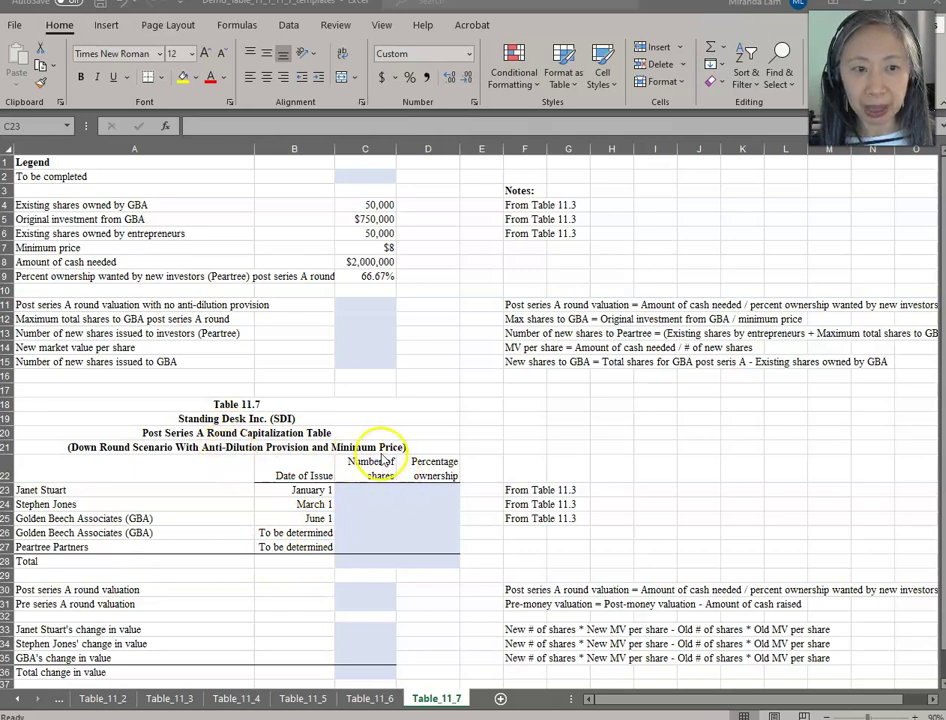
{"action": "left_click", "coordinate": [362, 246]}
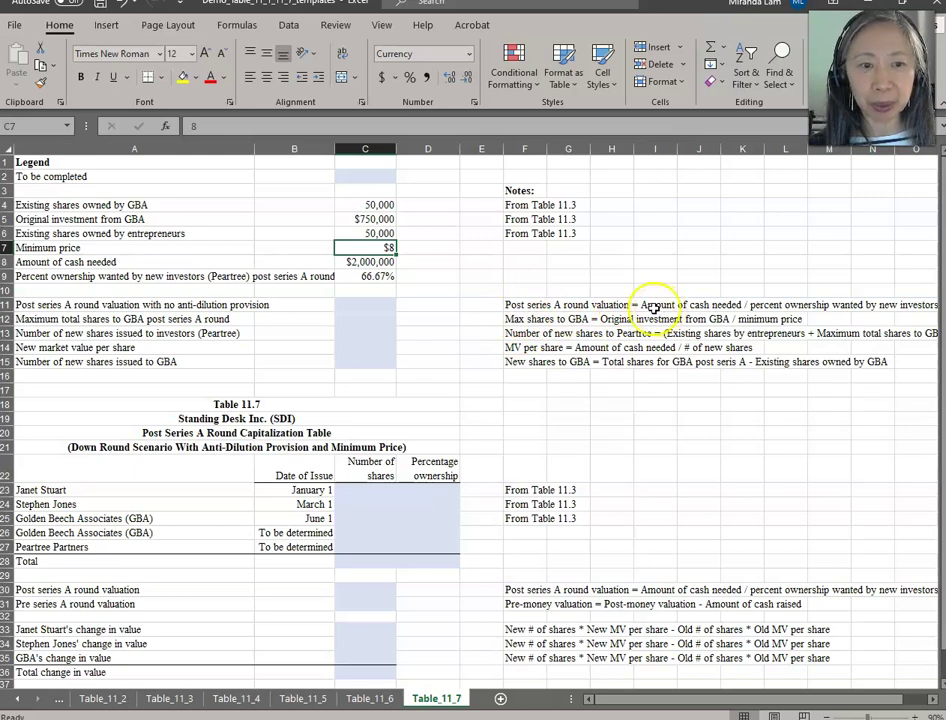
{"action": "left_click", "coordinate": [368, 305]}
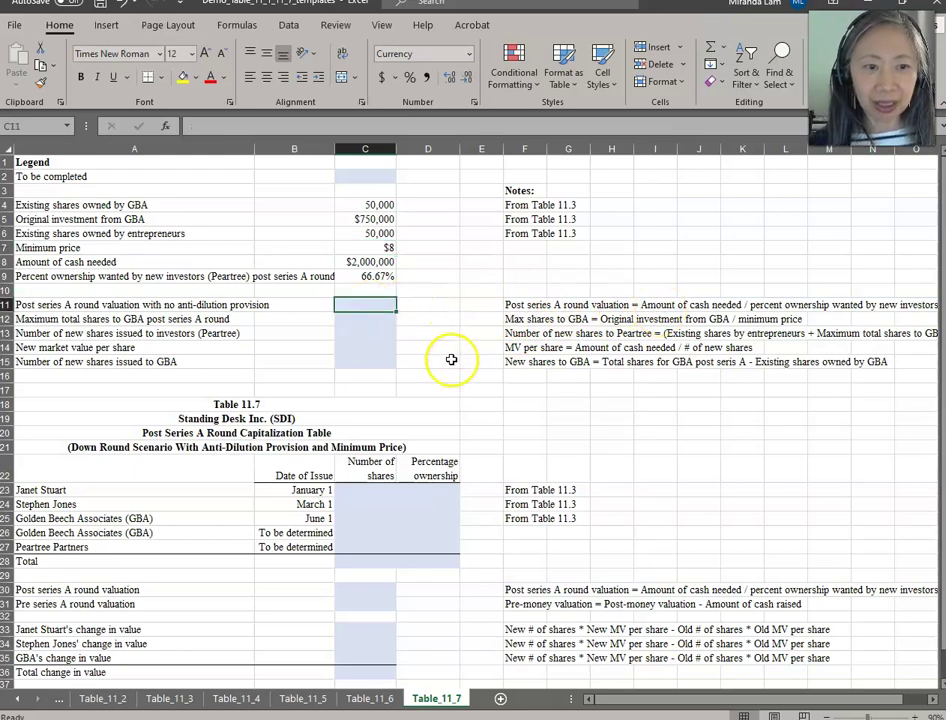
{"action": "type", "text": "="}
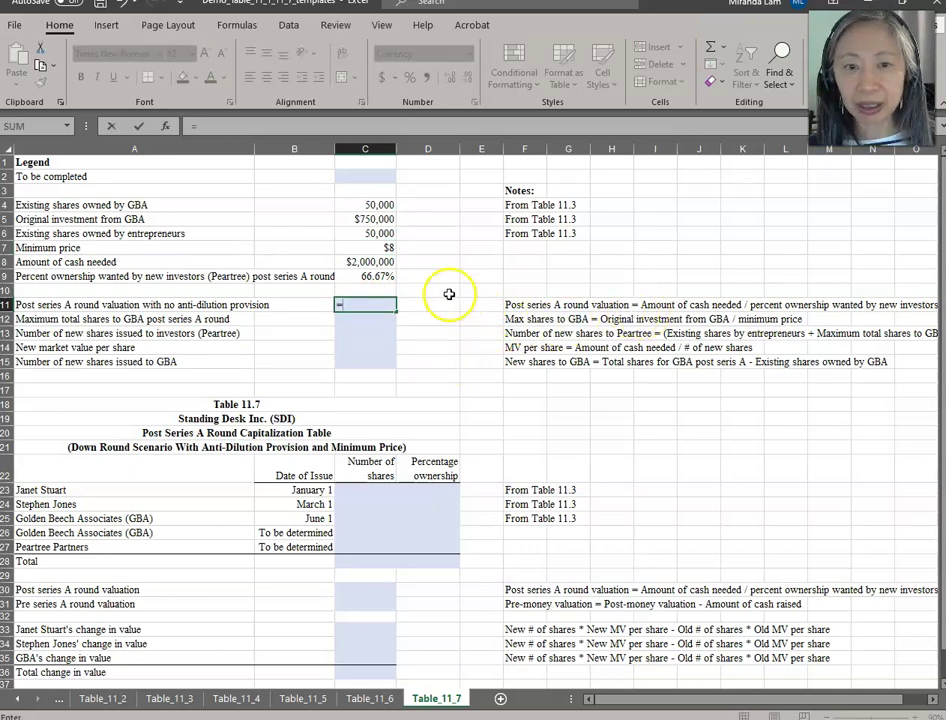
- Complete C11 as =C8/C9 for a $3,000,000 valuation without anti-dilution
{"action": "left_click", "coordinate": [370, 262]}
{"action": "type", "text": "/"}
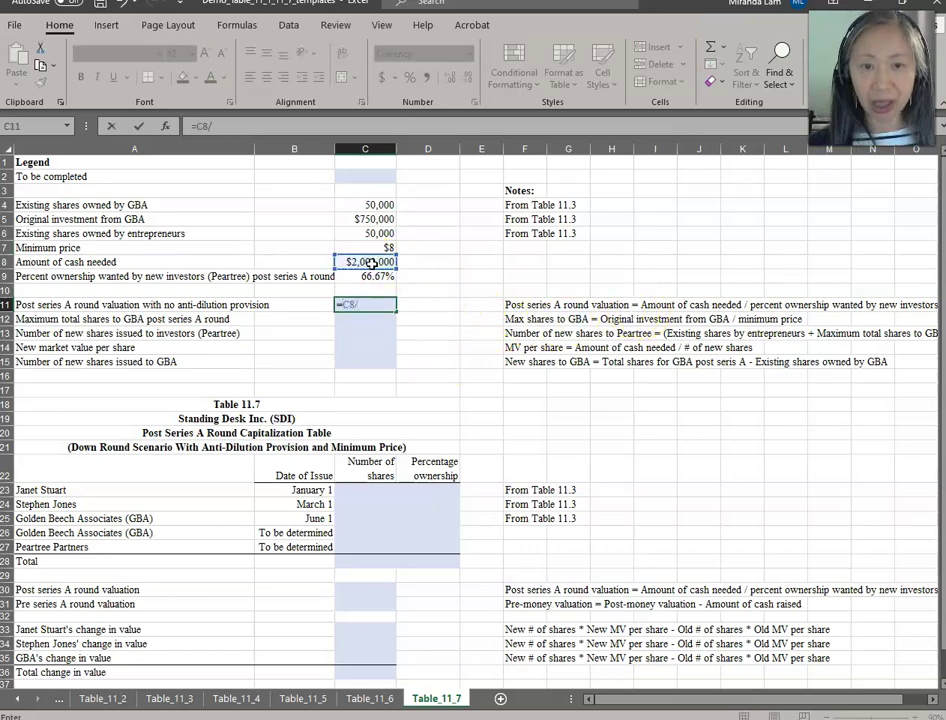
{"action": "left_click", "coordinate": [372, 277]}
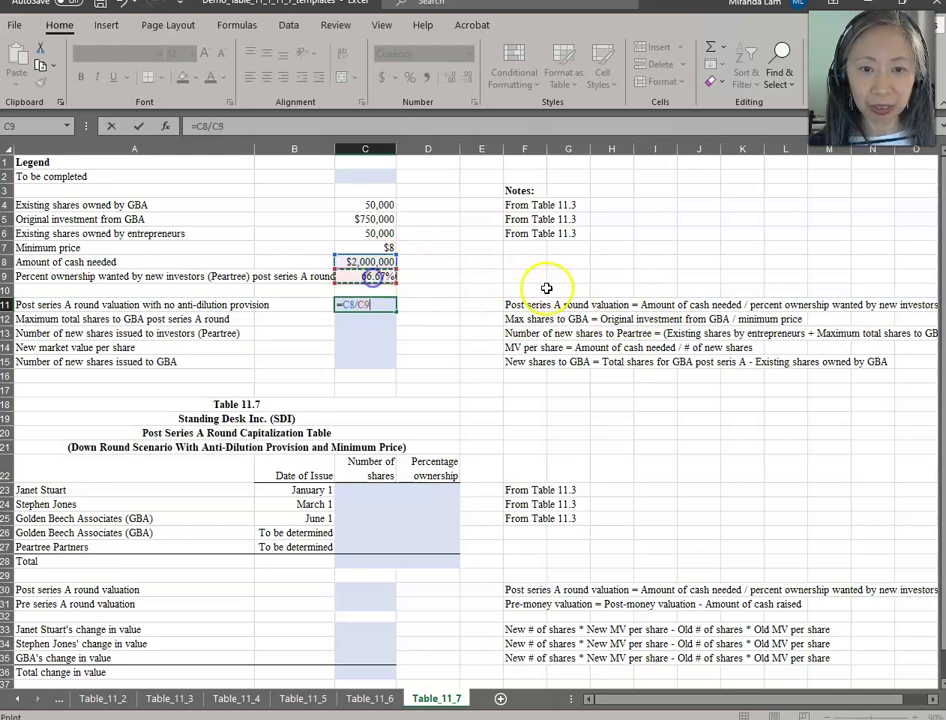
{"action": "key", "text": "Return"}
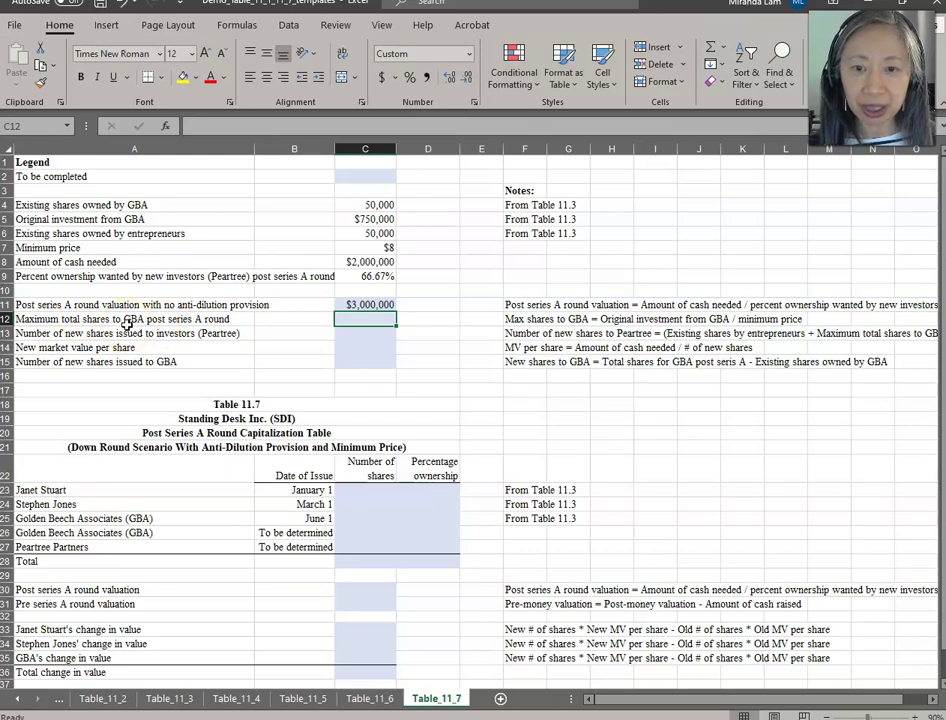
- Enter =C5/C7 in C12 so GBA's maximum total shares read 93,750
{"action": "type", "text": "="}
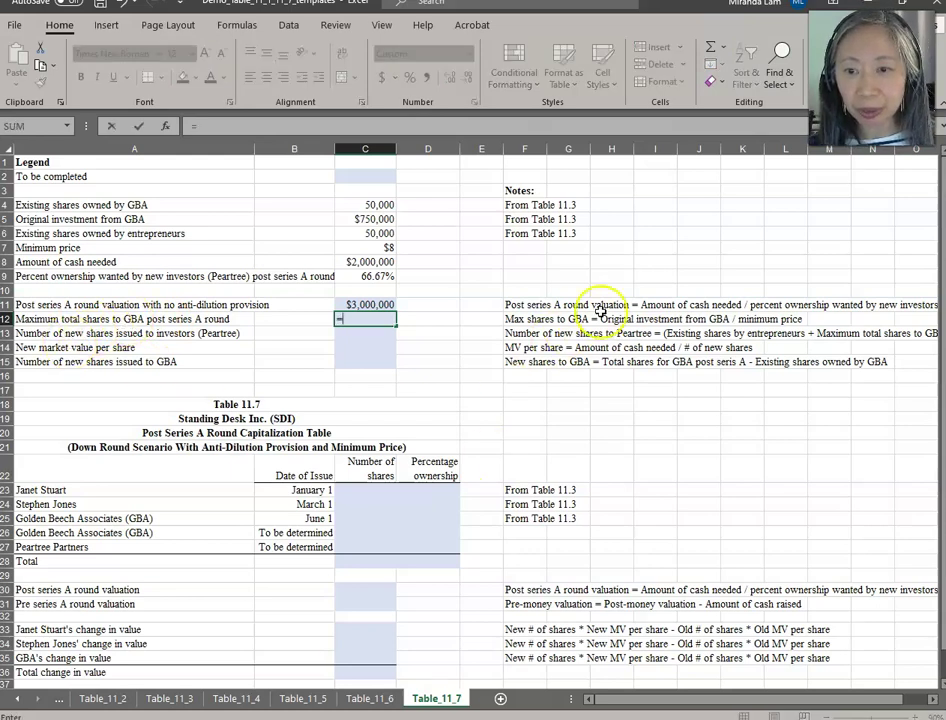
{"action": "left_click", "coordinate": [366, 220]}
{"action": "type", "text": "/"}
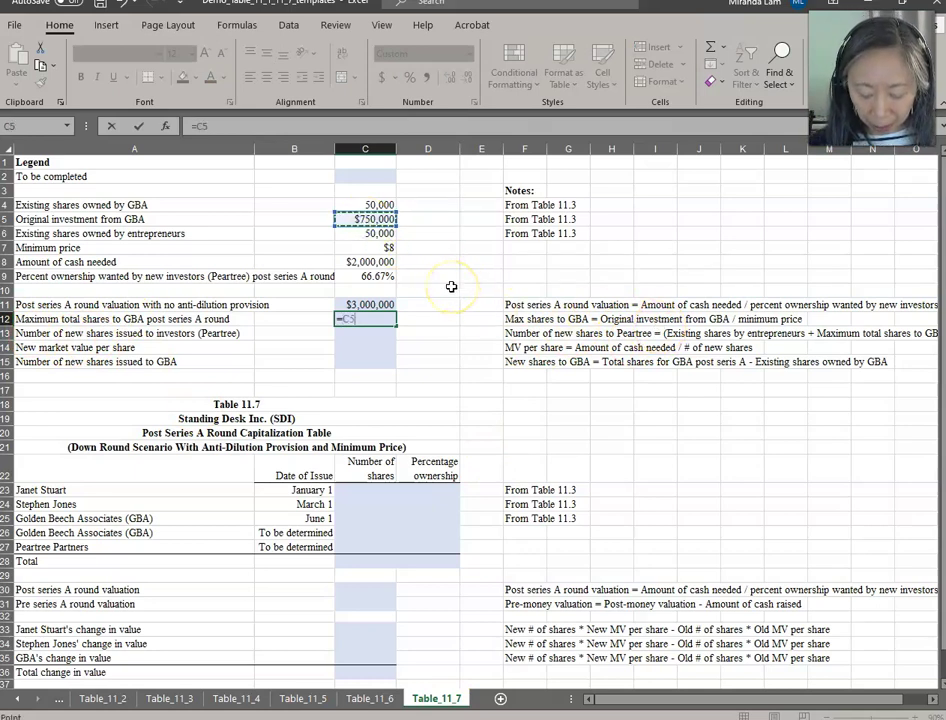
{"action": "left_click", "coordinate": [353, 247]}
{"action": "key", "text": "Return"}
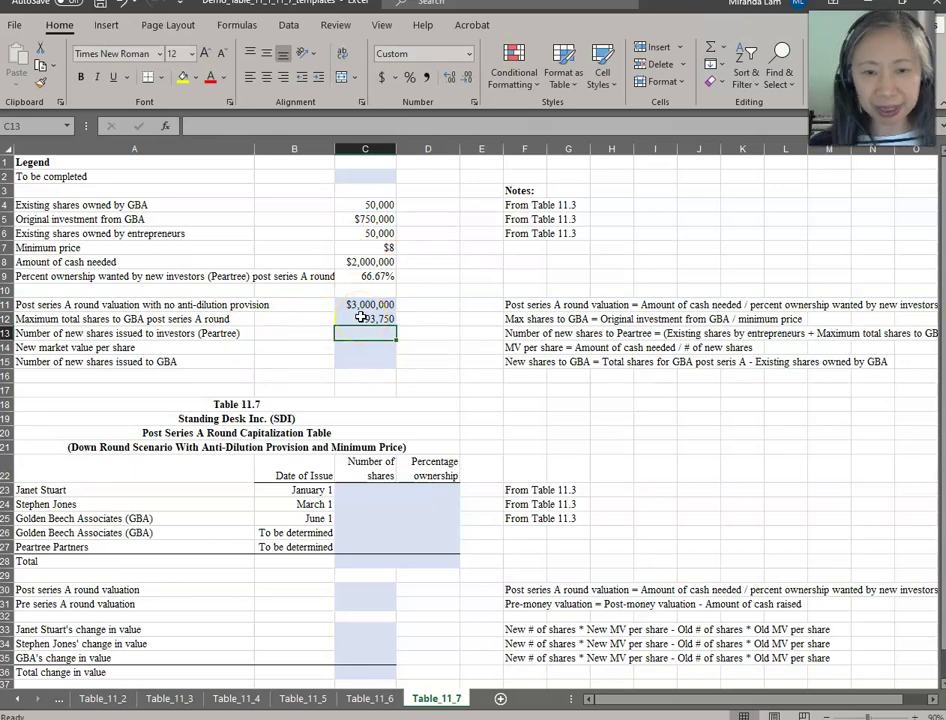
- Compare with the Table_11_6 sheet and review the C12 formula and the new Peartree shares note
{"action": "left_click", "coordinate": [367, 698]}
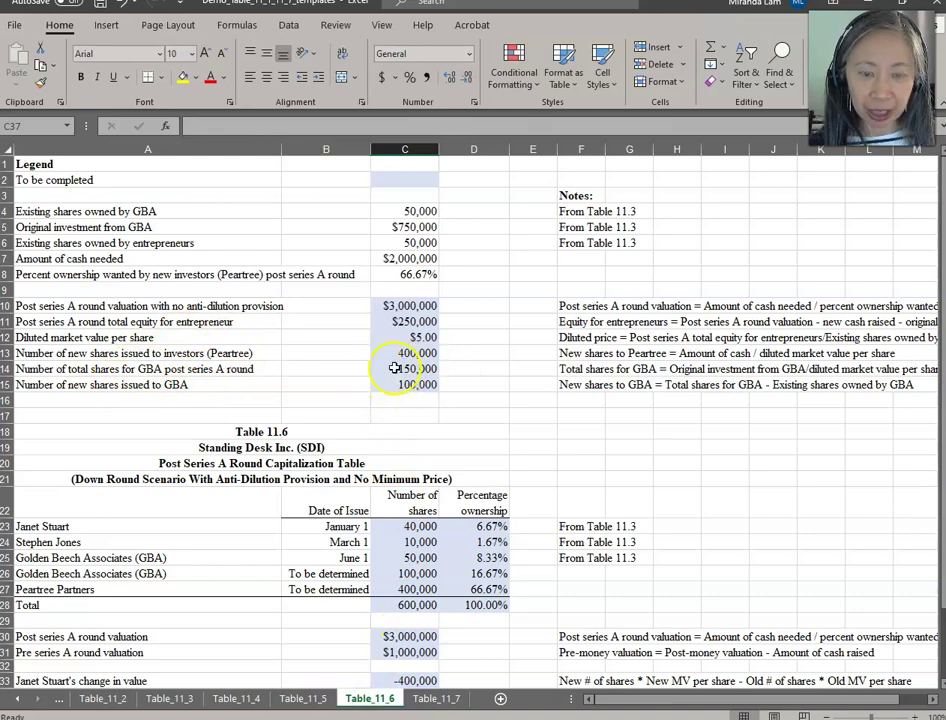
{"action": "left_click", "coordinate": [441, 698]}
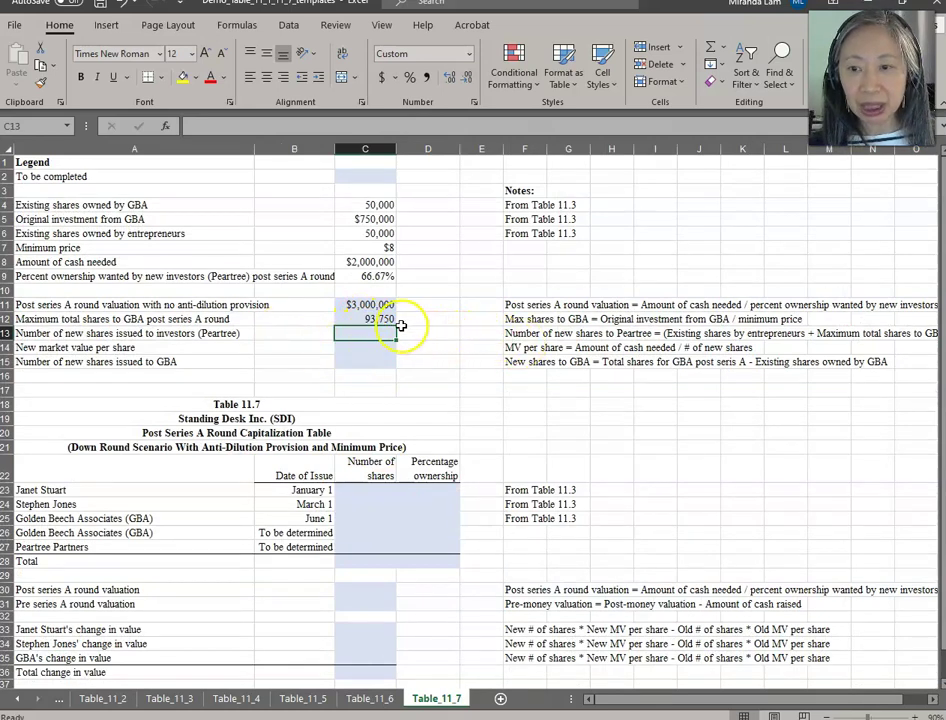
{"action": "left_click", "coordinate": [133, 334]}
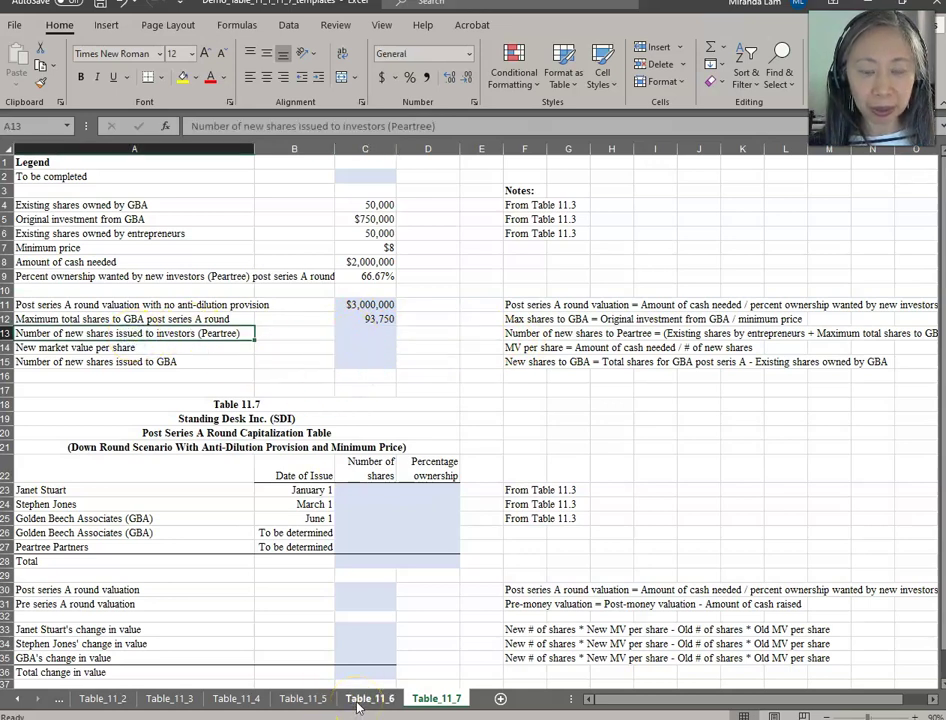
{"action": "left_click", "coordinate": [247, 331]}
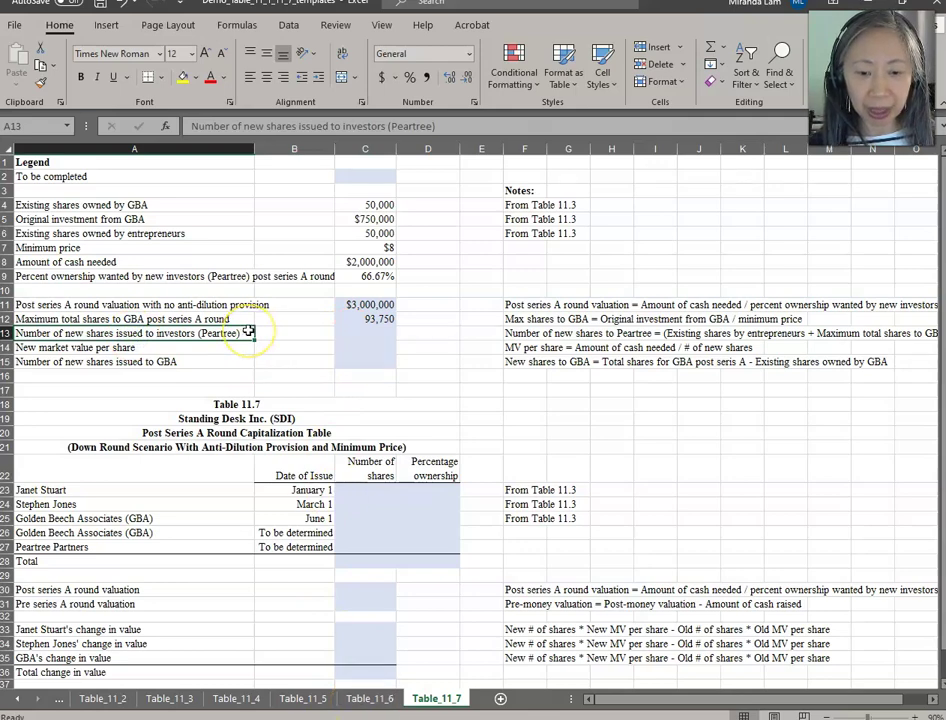
{"action": "left_click", "coordinate": [369, 698]}
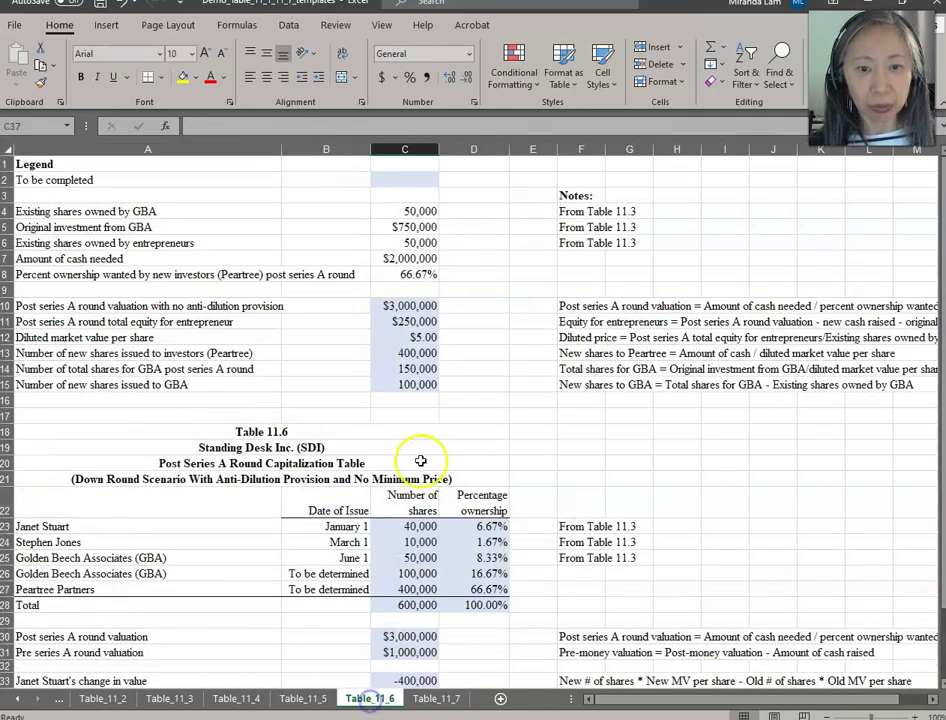
{"action": "left_click", "coordinate": [440, 700]}
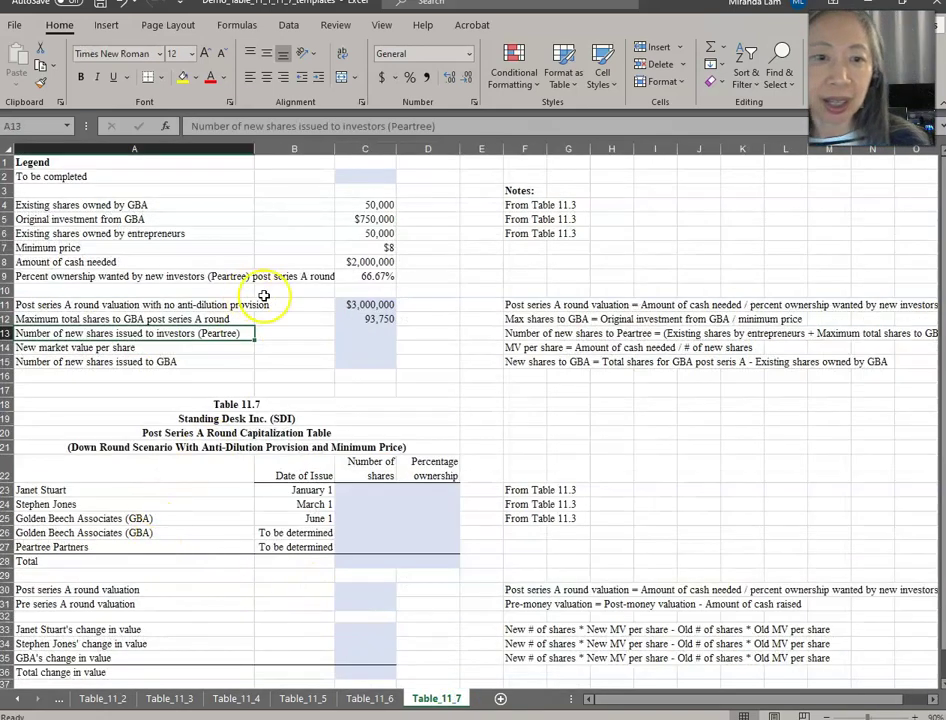
{"action": "left_click", "coordinate": [377, 319]}
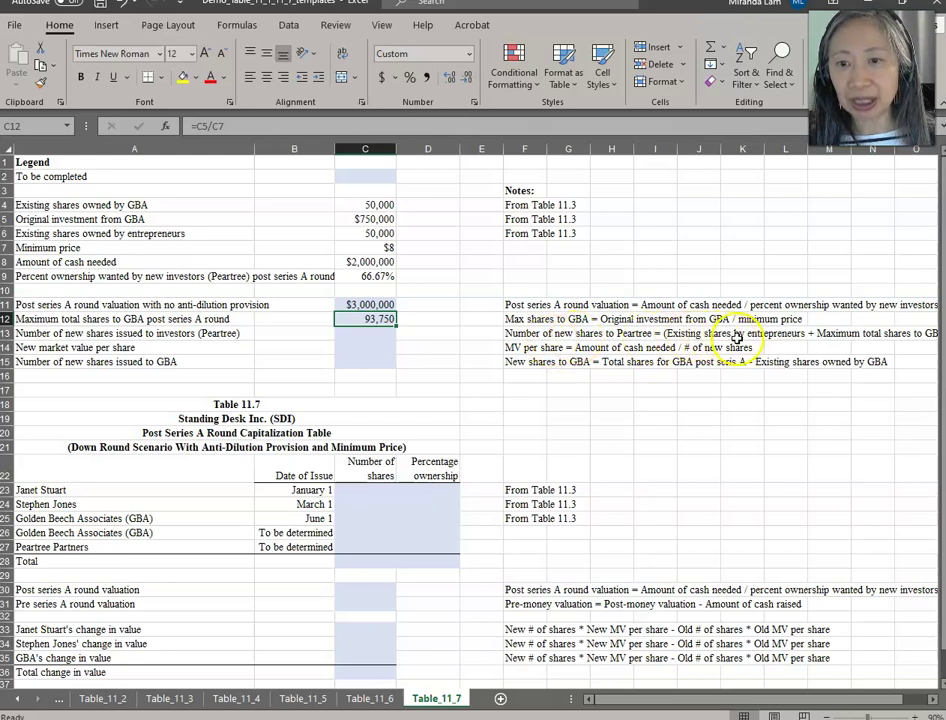
{"action": "left_click", "coordinate": [513, 335]}
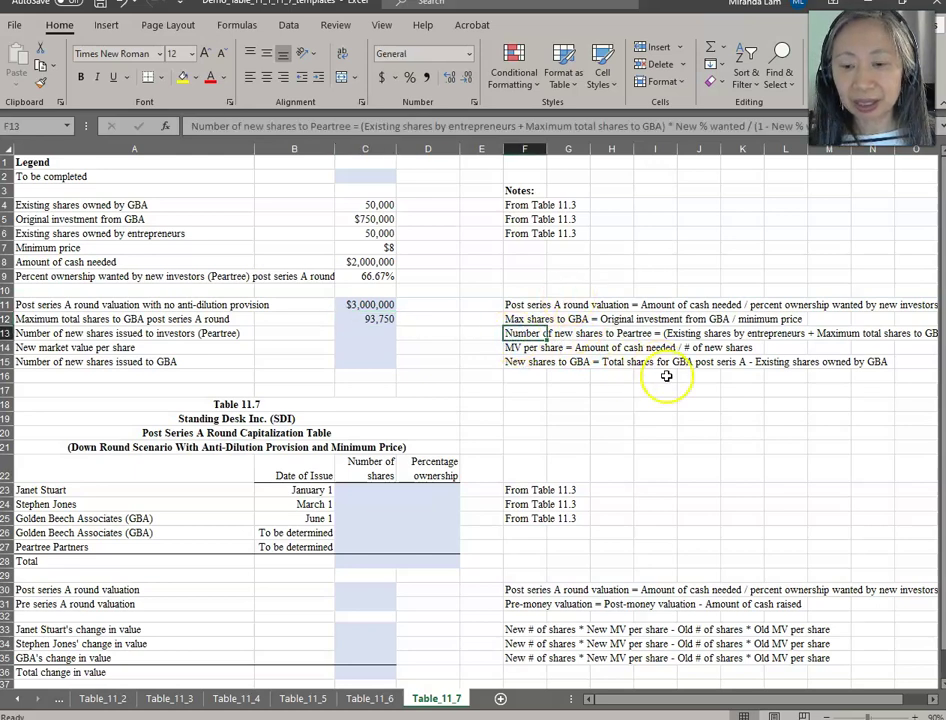
{"action": "left_click_drag", "start_coordinate": [684, 698], "coordinate": [729, 702]}
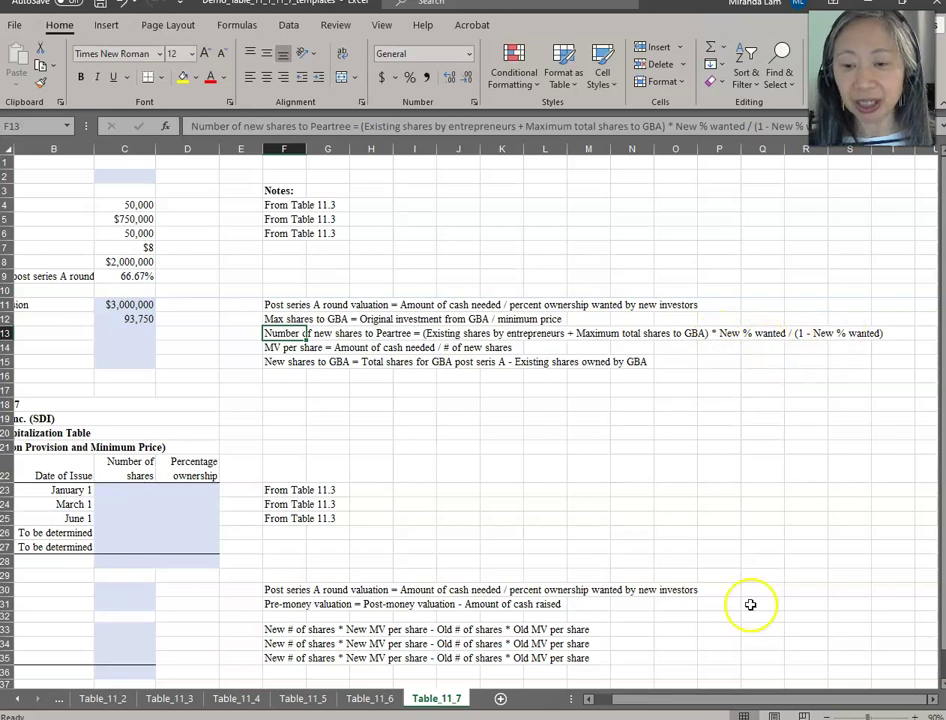
{"action": "left_click_drag", "start_coordinate": [754, 703], "coordinate": [716, 705]}
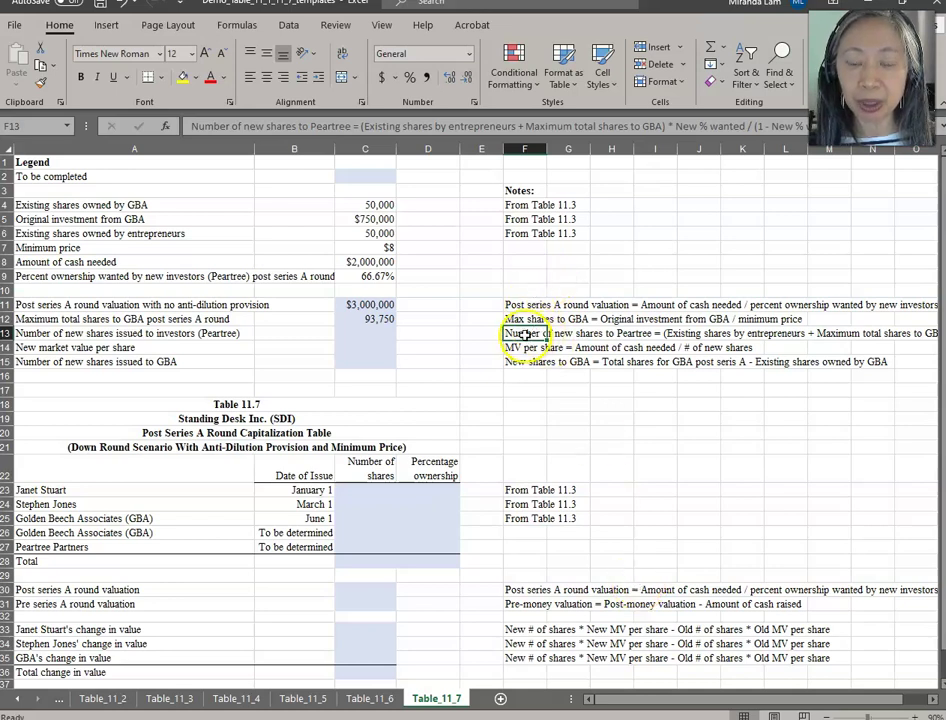
{"action": "left_click", "coordinate": [380, 333]}
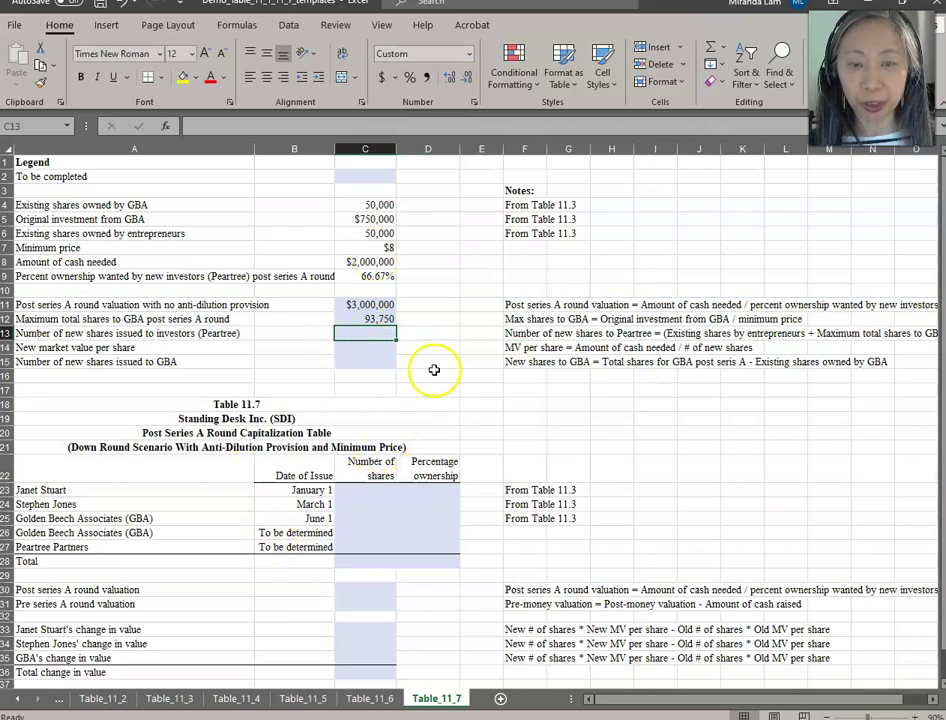
- Enter =(C6+C12)*C9/(1-C9) in C13 for Peartree's 287,500 new shares
{"action": "type", "text": "=("}
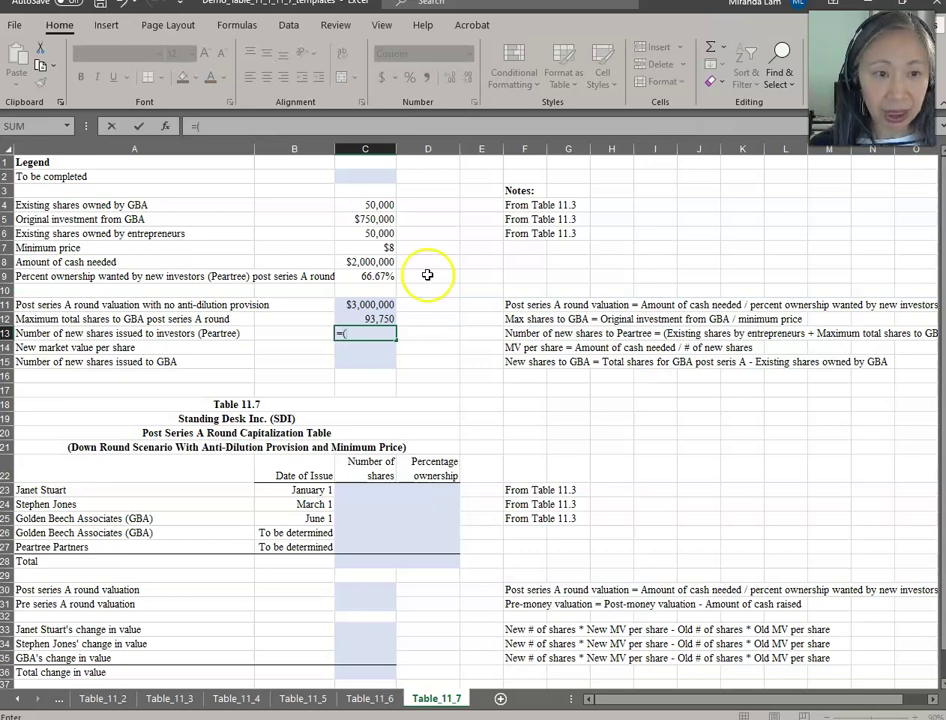
{"action": "left_click", "coordinate": [351, 234]}
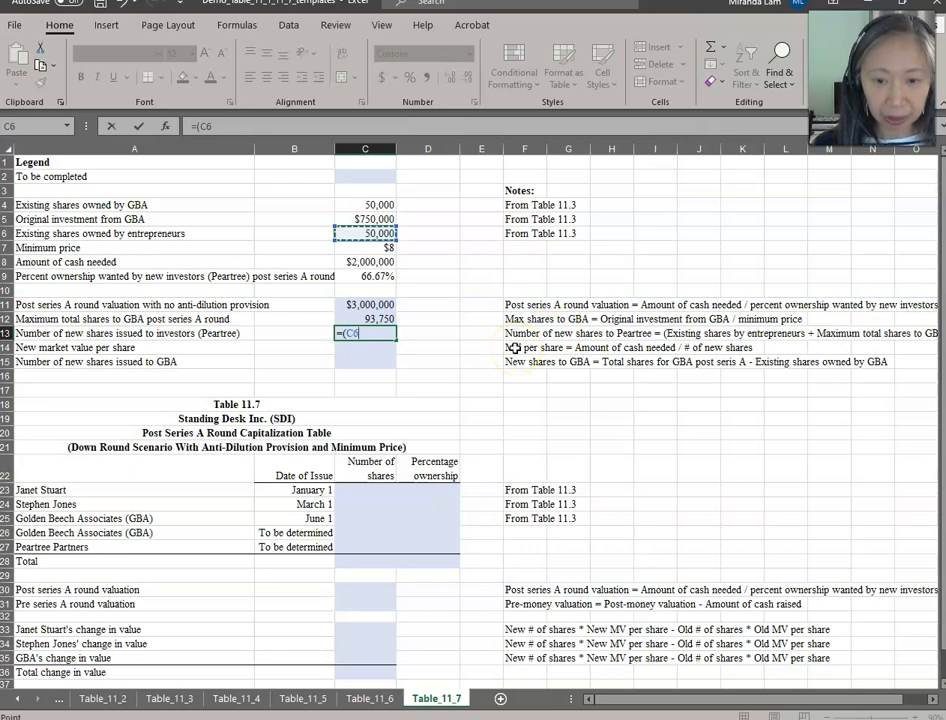
{"action": "left_click", "coordinate": [373, 320]}
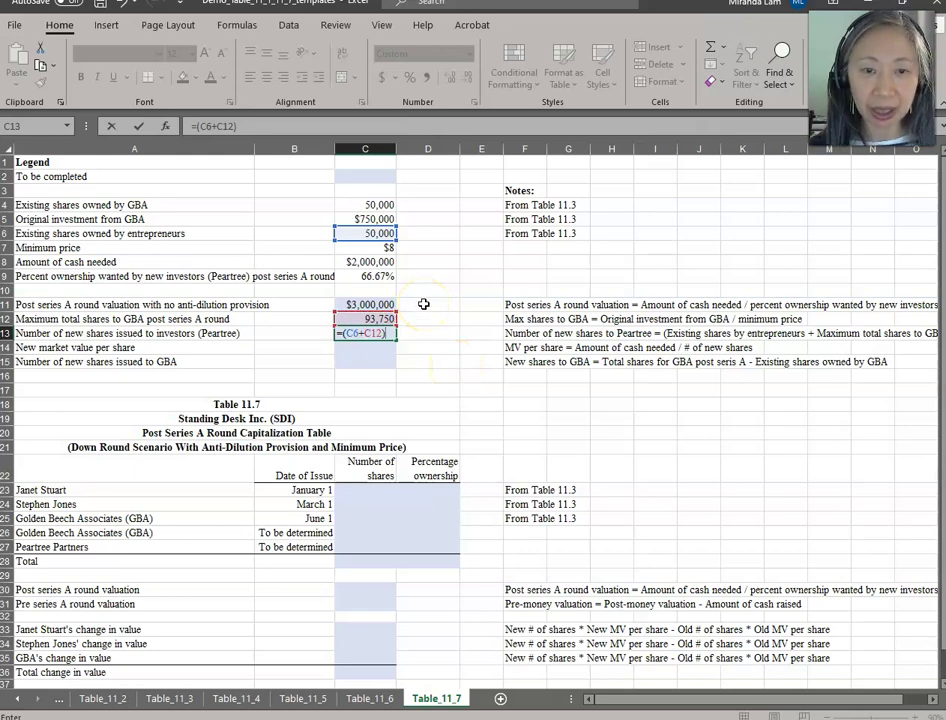
{"action": "left_click", "coordinate": [382, 276]}
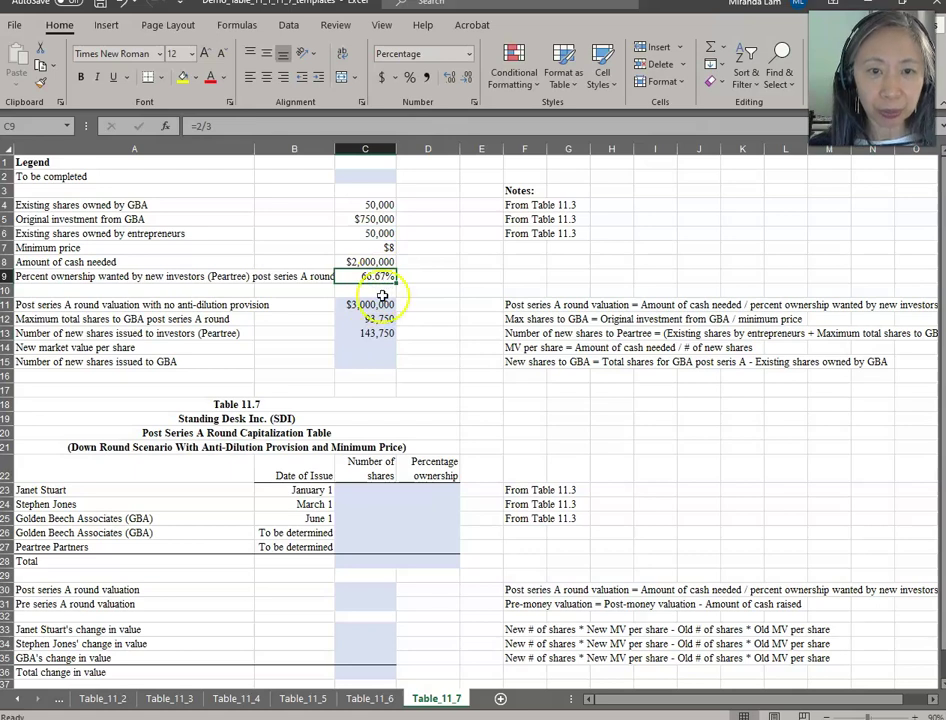
{"action": "left_click", "coordinate": [374, 335]}
{"action": "left_click", "coordinate": [298, 130]}
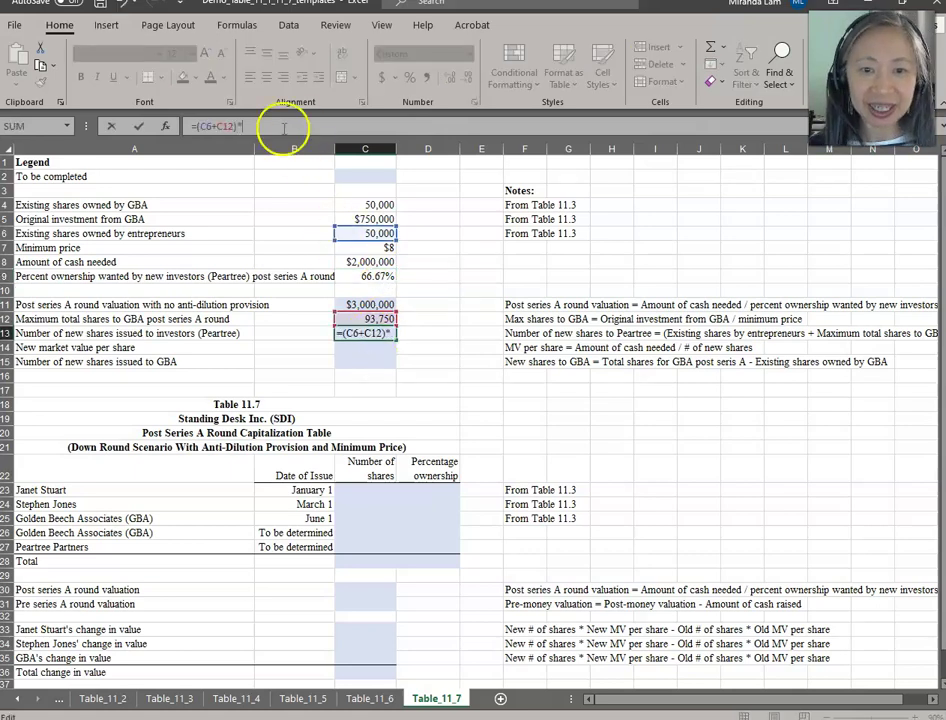
{"action": "left_click", "coordinate": [354, 276]}
{"action": "type", "text": "/"}
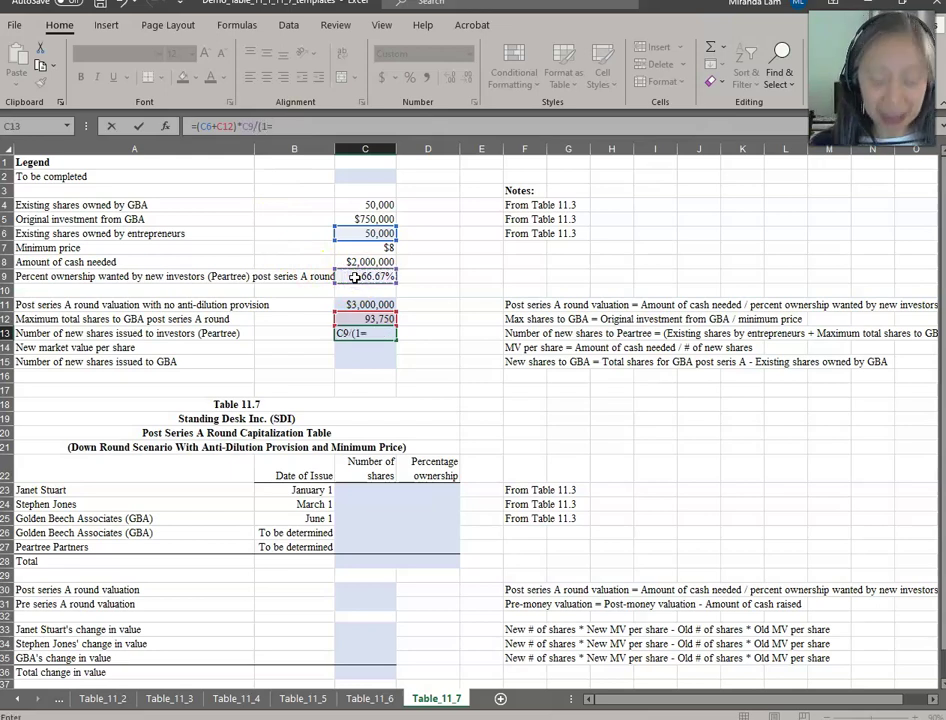
{"action": "type", "text": "(1-"}
{"action": "left_click", "coordinate": [362, 276]}
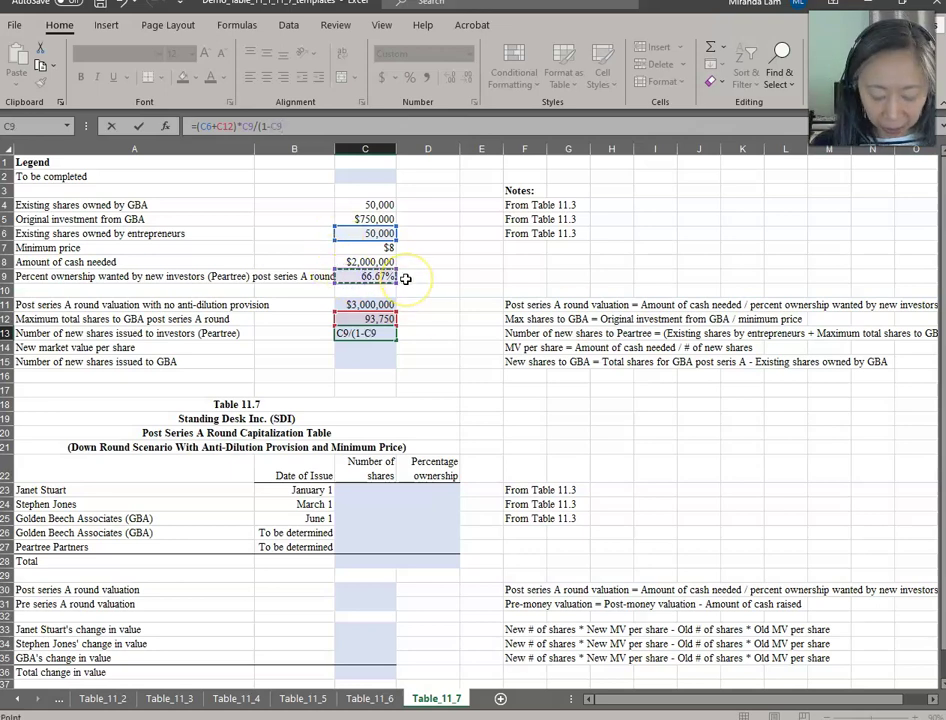
{"action": "key", "text": "Return"}
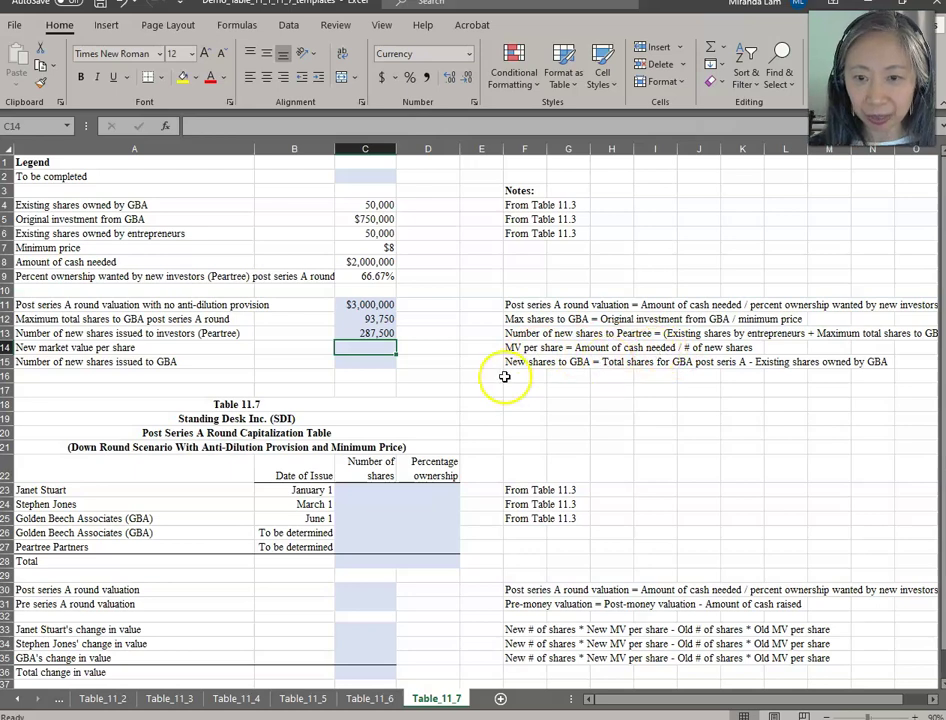
- Compute the new market value per share as =C8/C13, giving $6.96
{"action": "type", "text": "="}
{"action": "left_click", "coordinate": [349, 261]}
{"action": "type", "text": "/"}
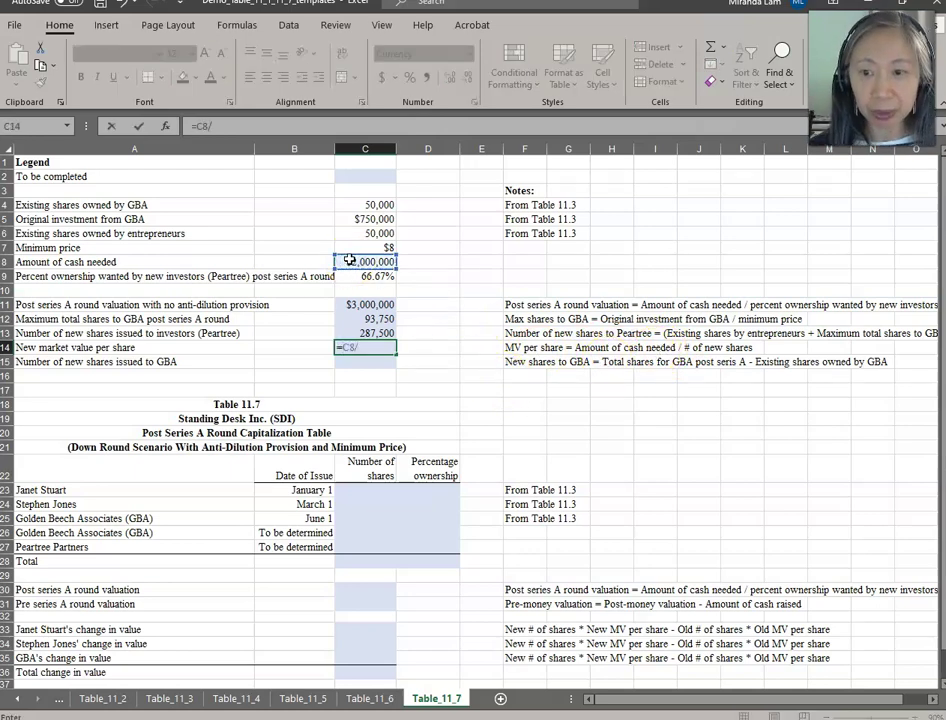
{"action": "left_click", "coordinate": [355, 332]}
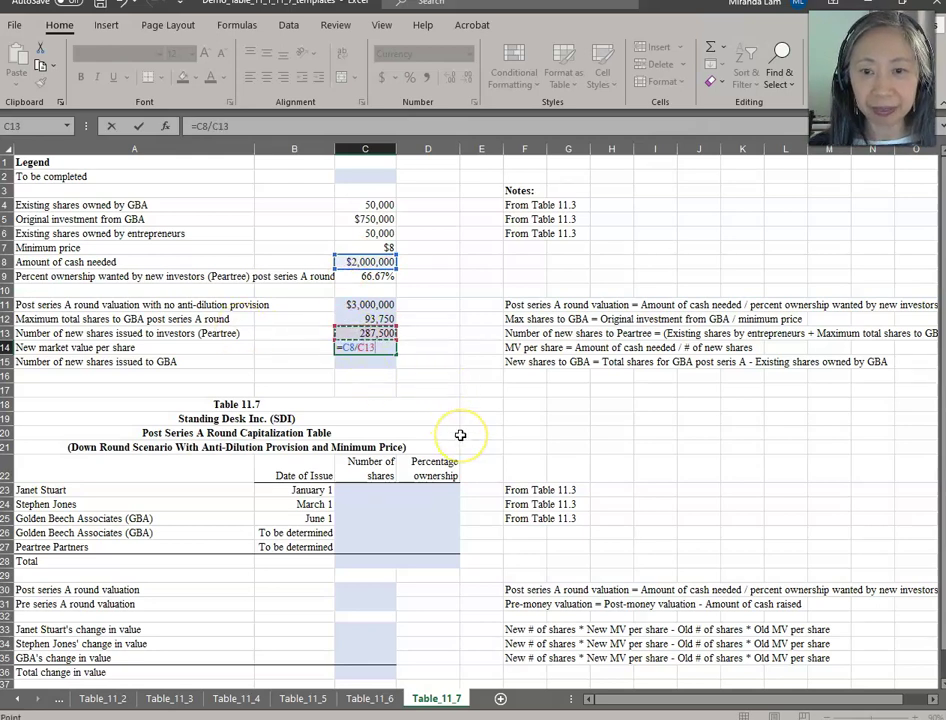
{"action": "key", "text": "Return"}
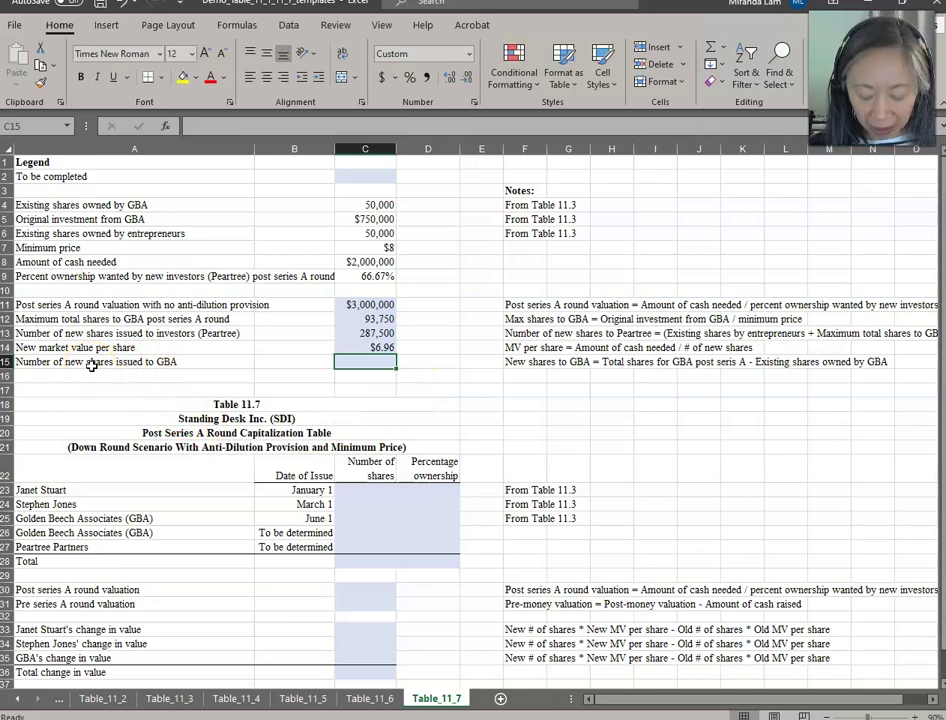
- Enter =C12-C4 in C15 for 43,750 new GBA shares, formatted as a plain number
{"action": "type", "text": "="}
{"action": "left_click", "coordinate": [368, 319]}
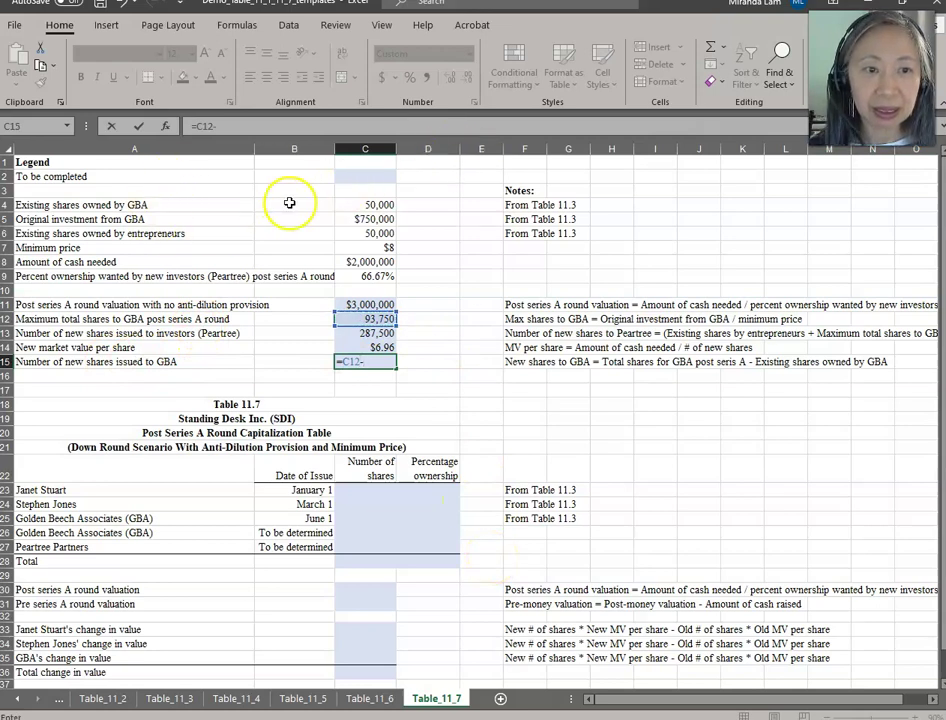
{"action": "left_click", "coordinate": [366, 208]}
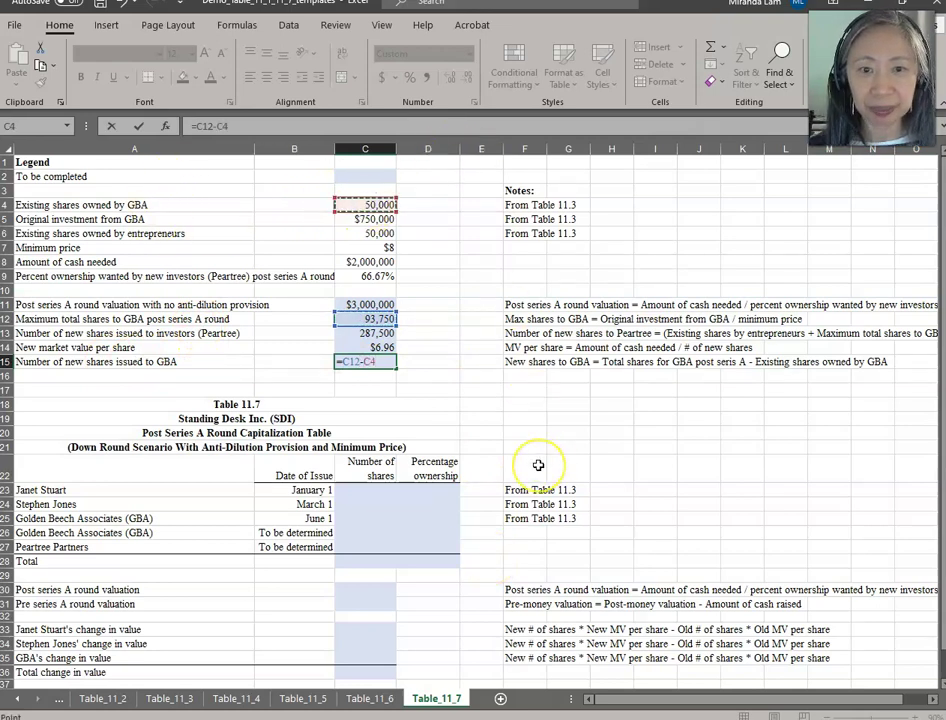
{"action": "key", "text": "Return"}
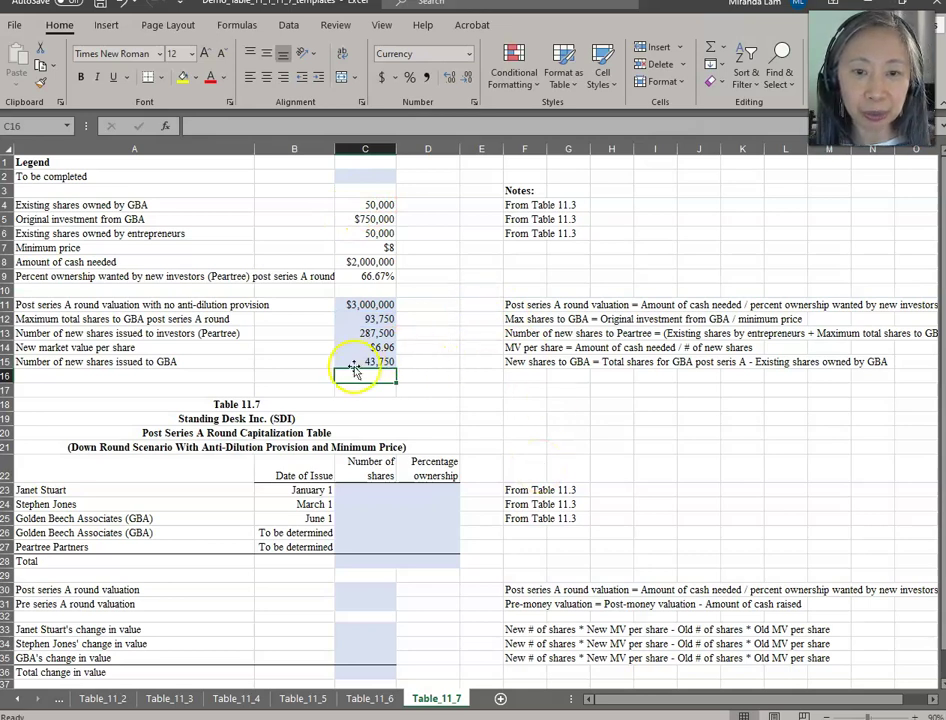
{"action": "left_click", "coordinate": [358, 364]}
{"action": "key", "text": "ctrl+shift+1"}
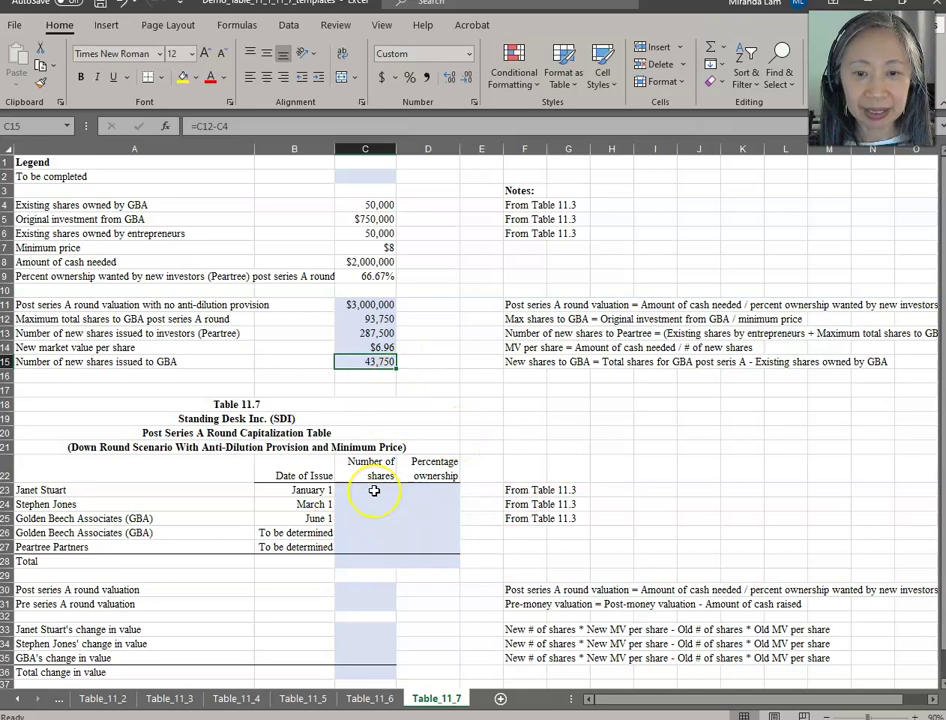
{"action": "left_click", "coordinate": [374, 391]}
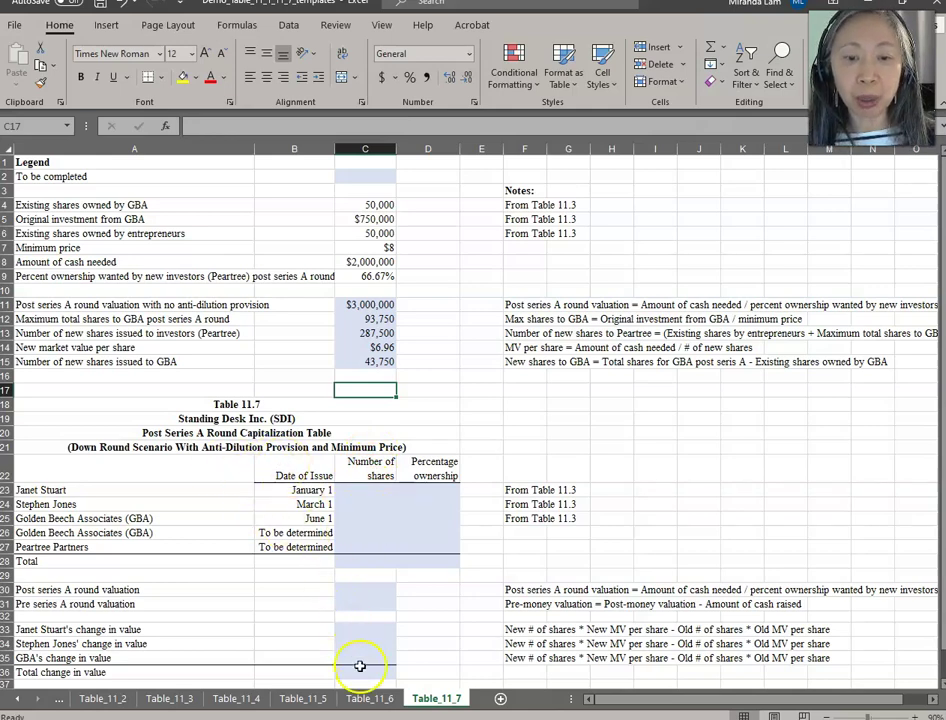
{"action": "left_click", "coordinate": [366, 699]}
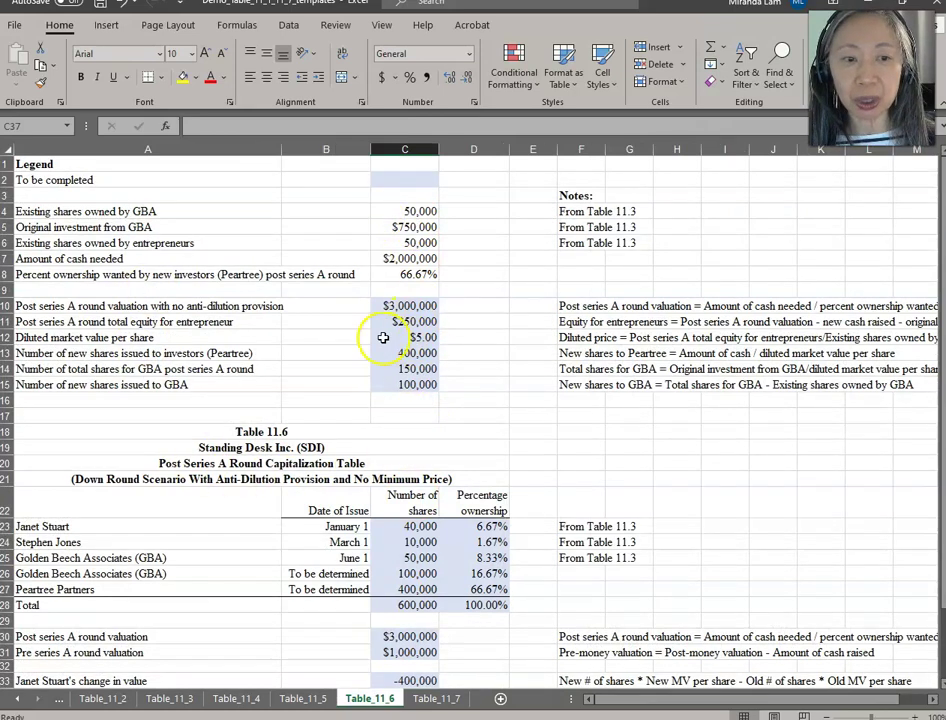
{"action": "left_click", "coordinate": [422, 339]}
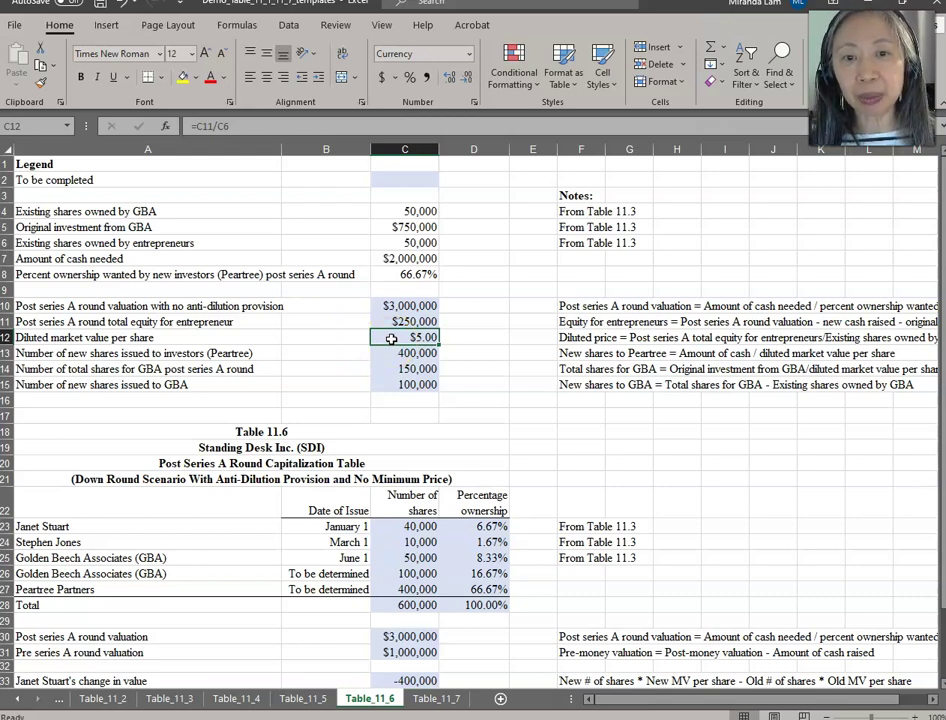
{"action": "left_click", "coordinate": [436, 698]}
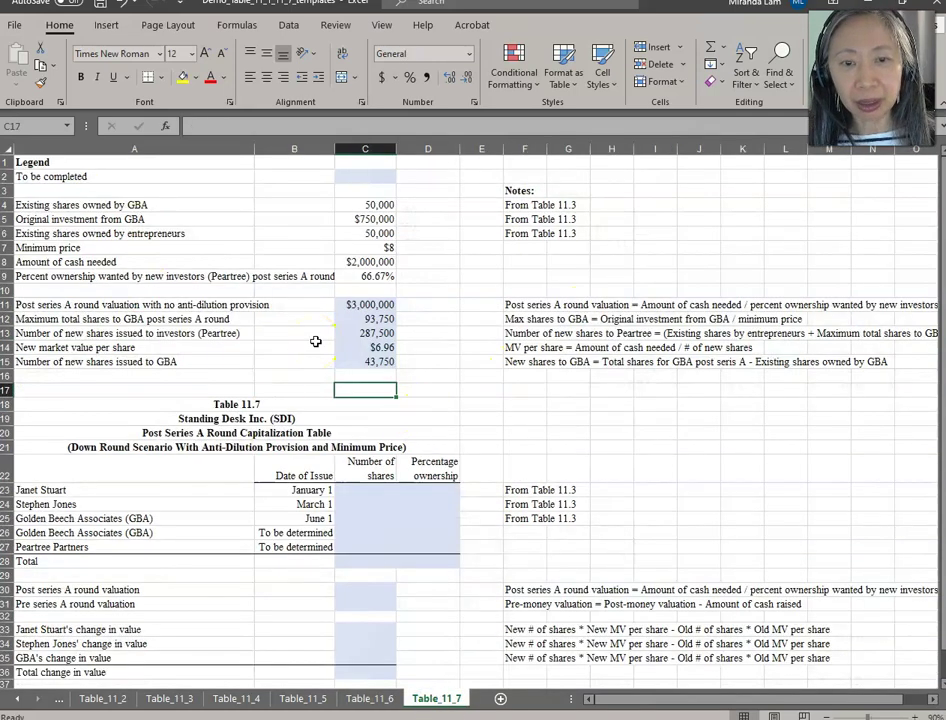
{"action": "left_click", "coordinate": [371, 699]}
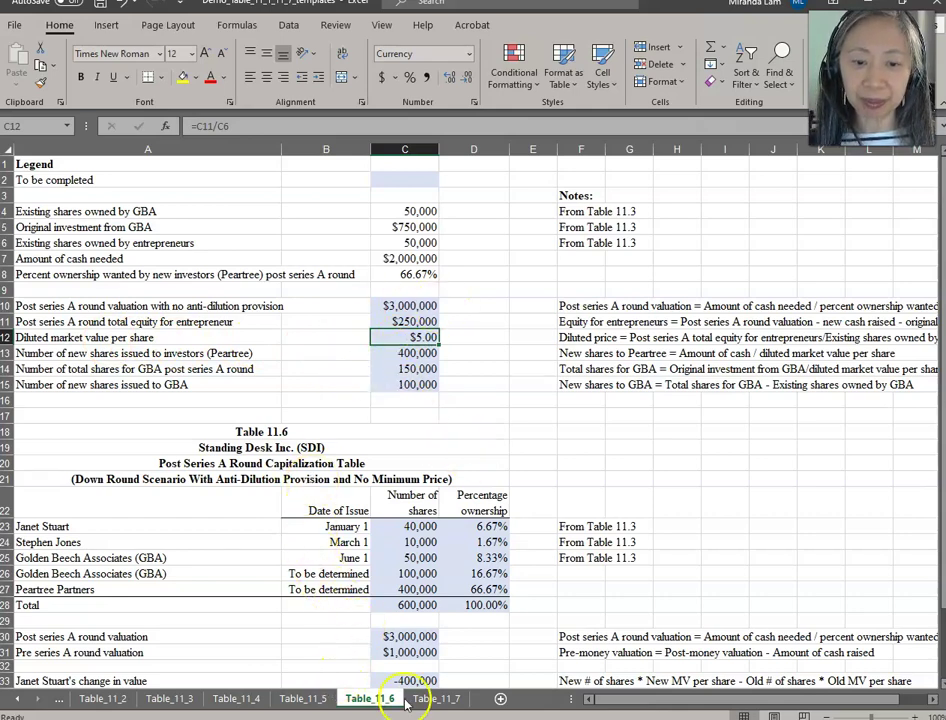
{"action": "left_click", "coordinate": [437, 698]}
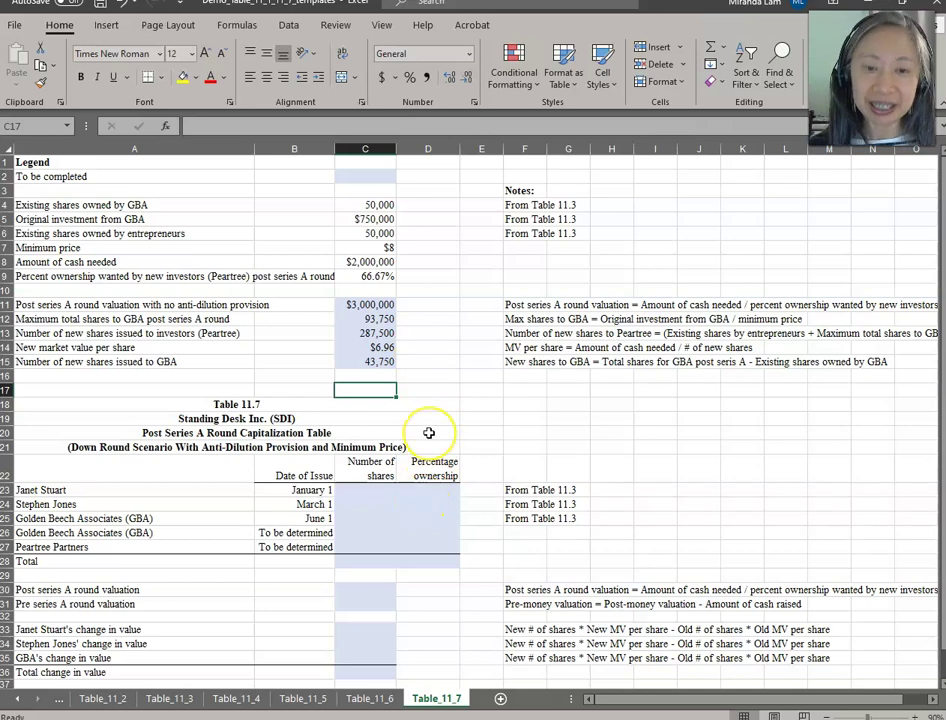
- Link C23:C25 to Table_11_3's share counts (40,000, 10,000, 50,000) by pasting formulas
{"action": "scroll", "coordinate": [428, 432], "scroll_direction": "down", "scroll_amount": 1}
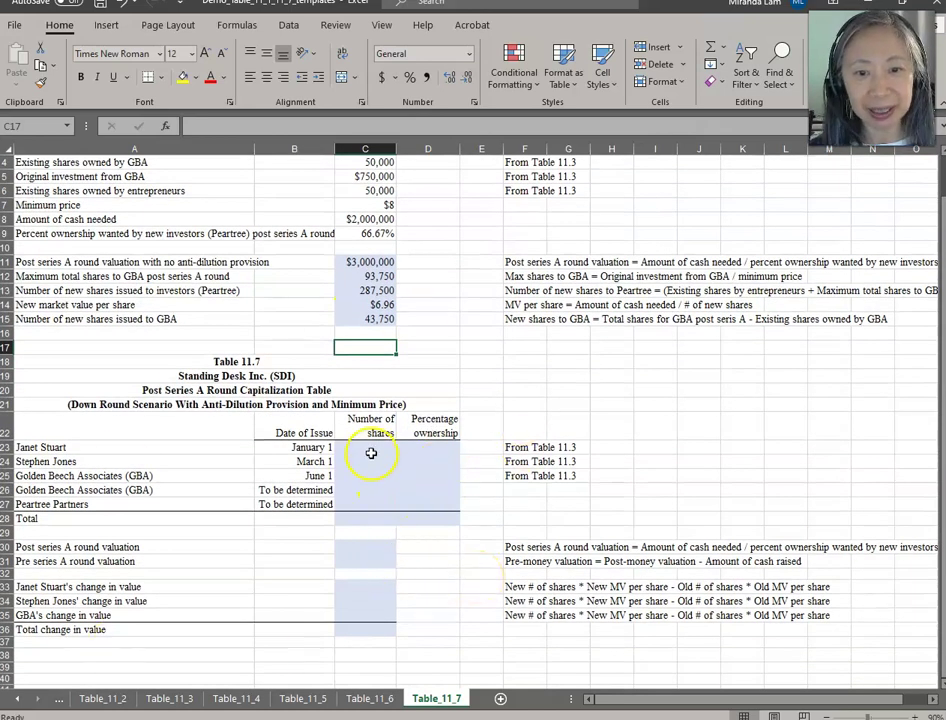
{"action": "left_click", "coordinate": [370, 449]}
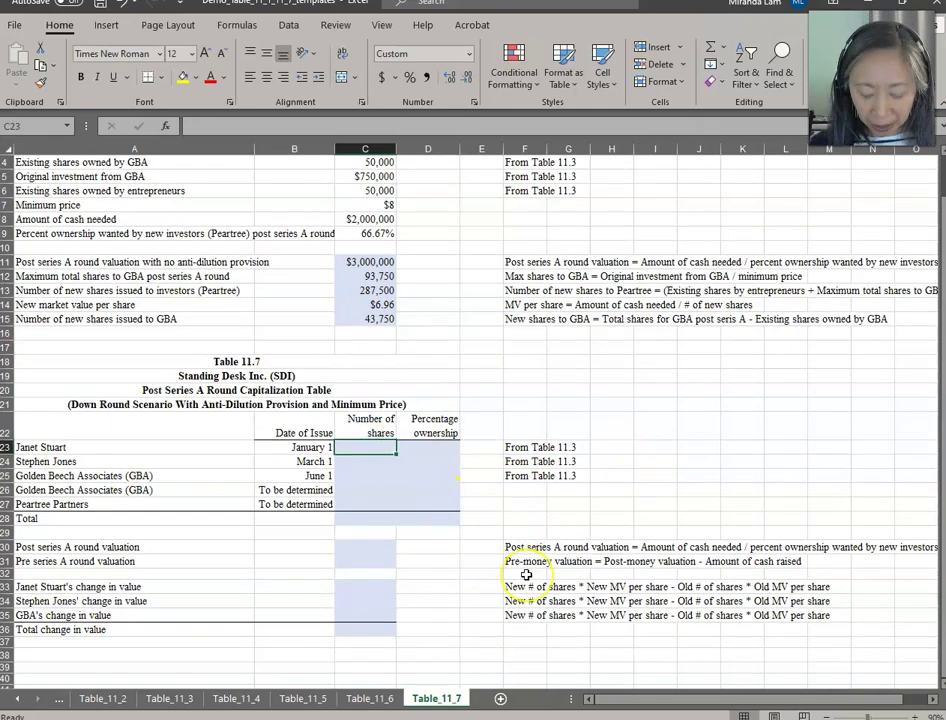
{"action": "type", "text": "="}
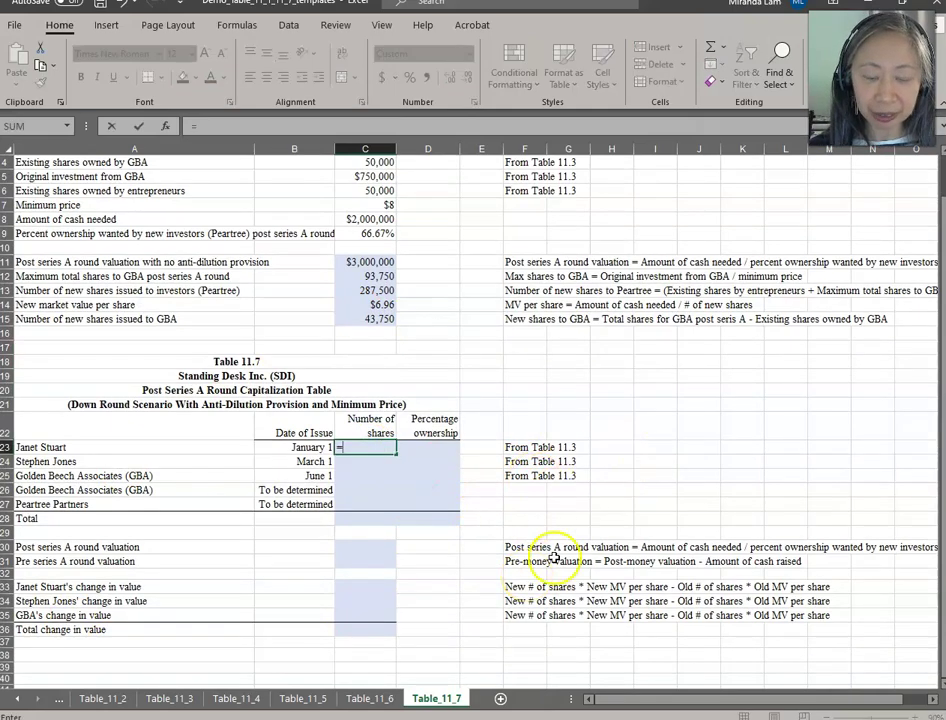
{"action": "left_click", "coordinate": [180, 699]}
{"action": "left_click", "coordinate": [326, 413]}
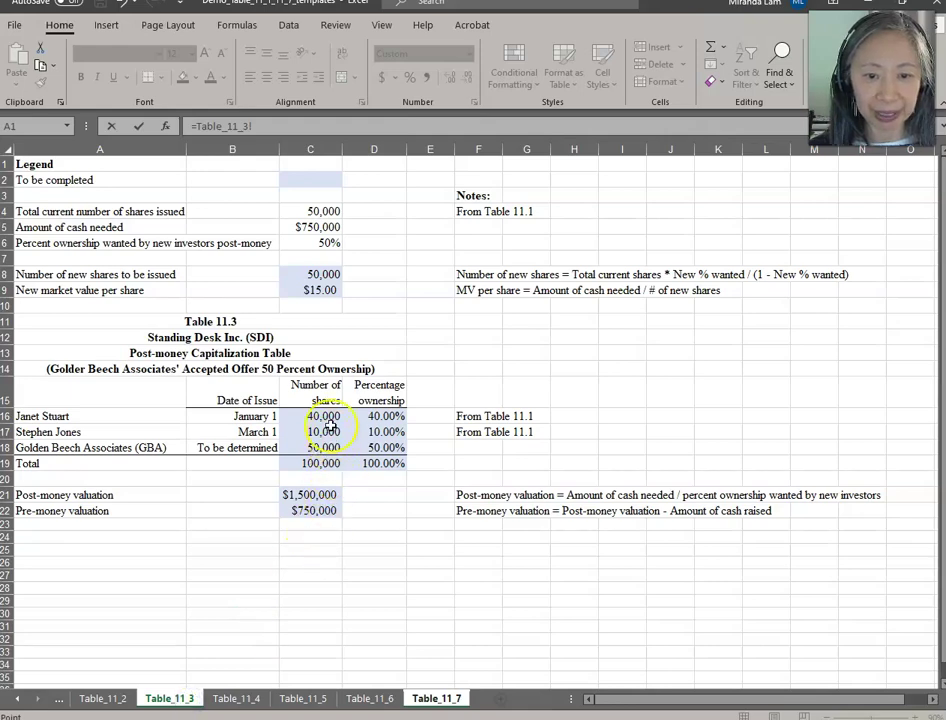
{"action": "key", "text": "ctrl+Return"}
{"action": "key", "text": "ctrl+c"}
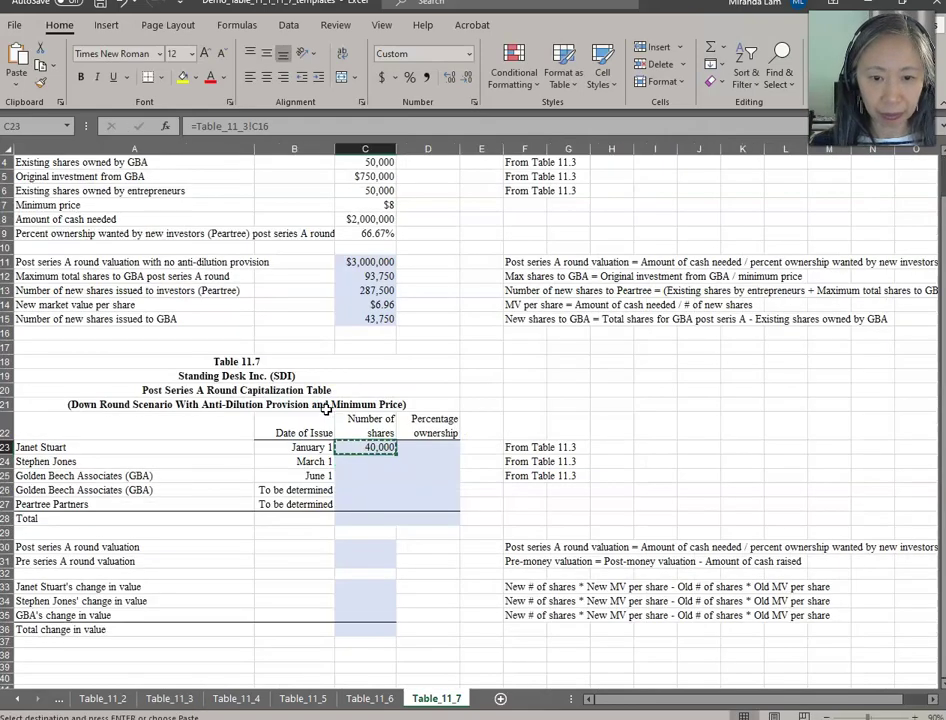
{"action": "key", "text": "shift+Down"}
{"action": "key", "text": "shift+Down"}
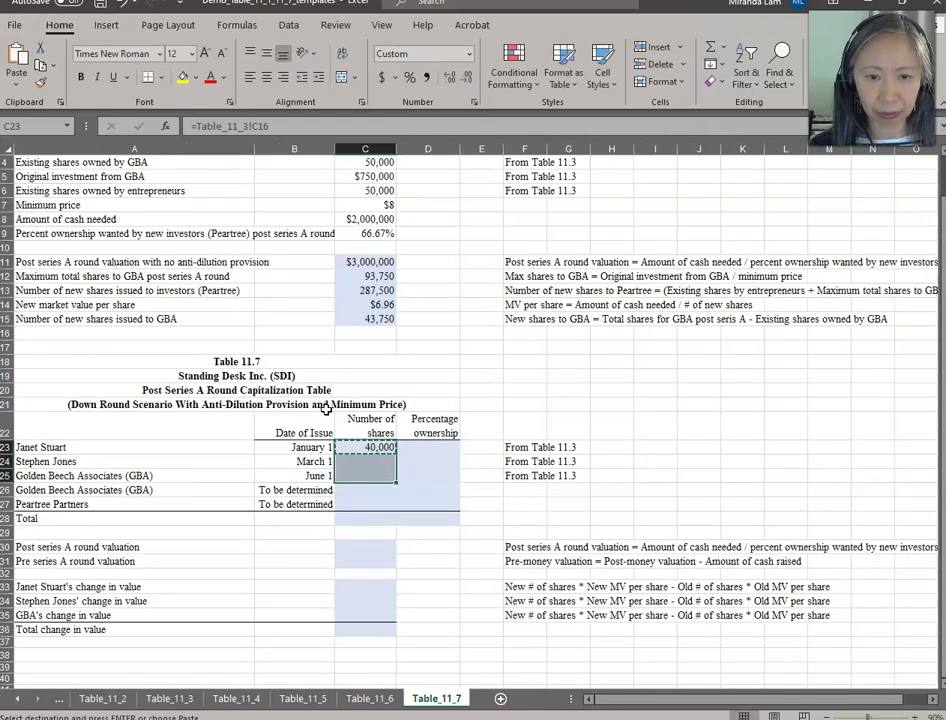
{"action": "left_click", "coordinate": [17, 82]}
{"action": "left_click", "coordinate": [36, 126]}
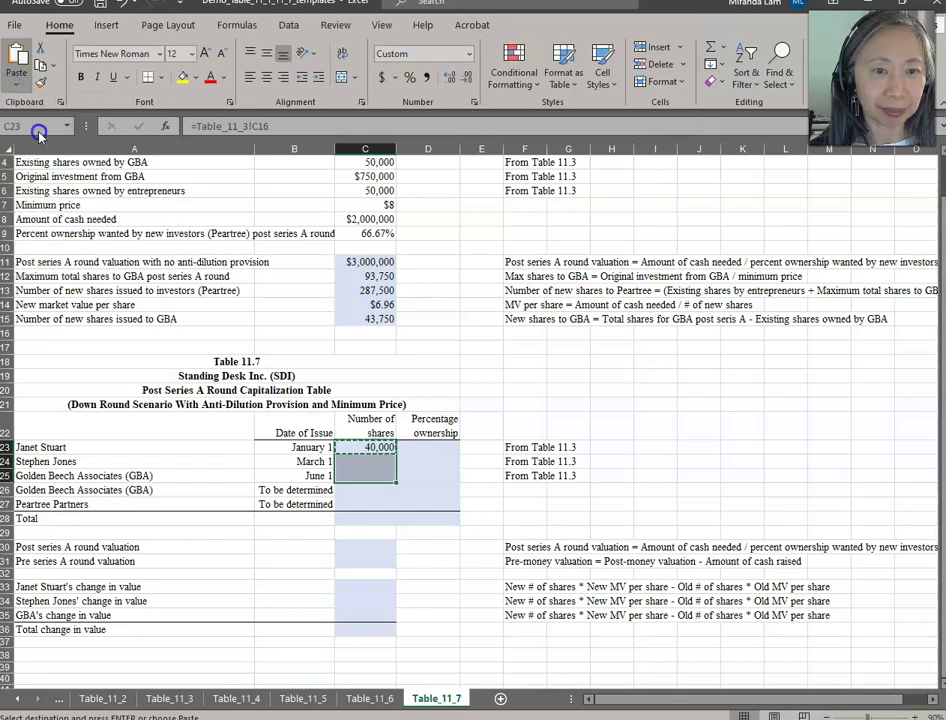
{"action": "key", "text": "Escape"}
- Link C26 to GBA's 43,750 new shares and C27 to Peartree's 287,500, then begin the SUM total
{"action": "left_click", "coordinate": [362, 494]}
{"action": "type", "text": "="}
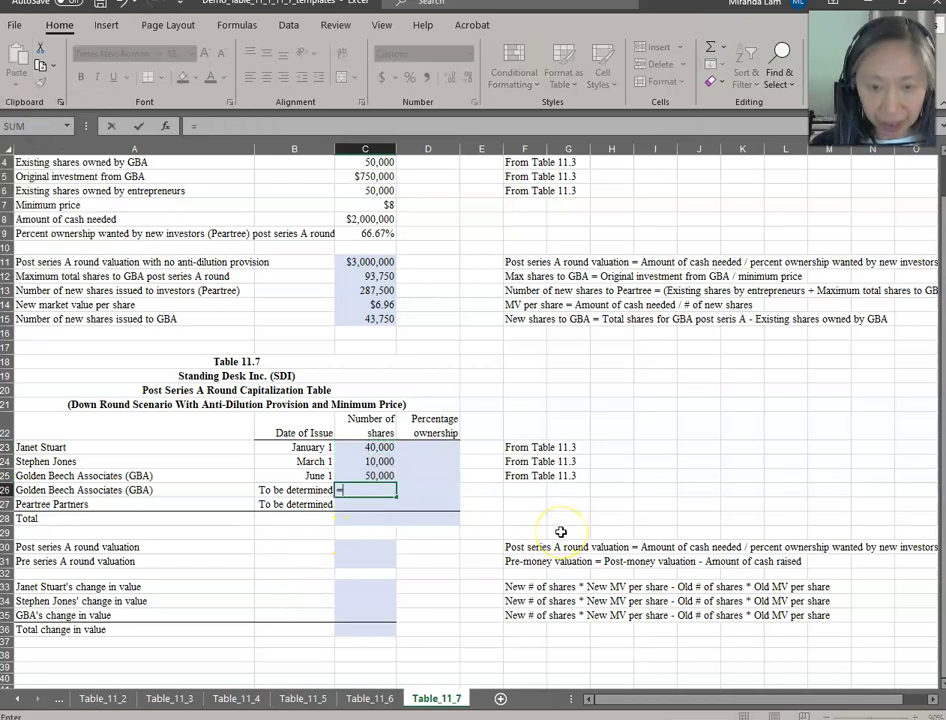
{"action": "left_click", "coordinate": [368, 318]}
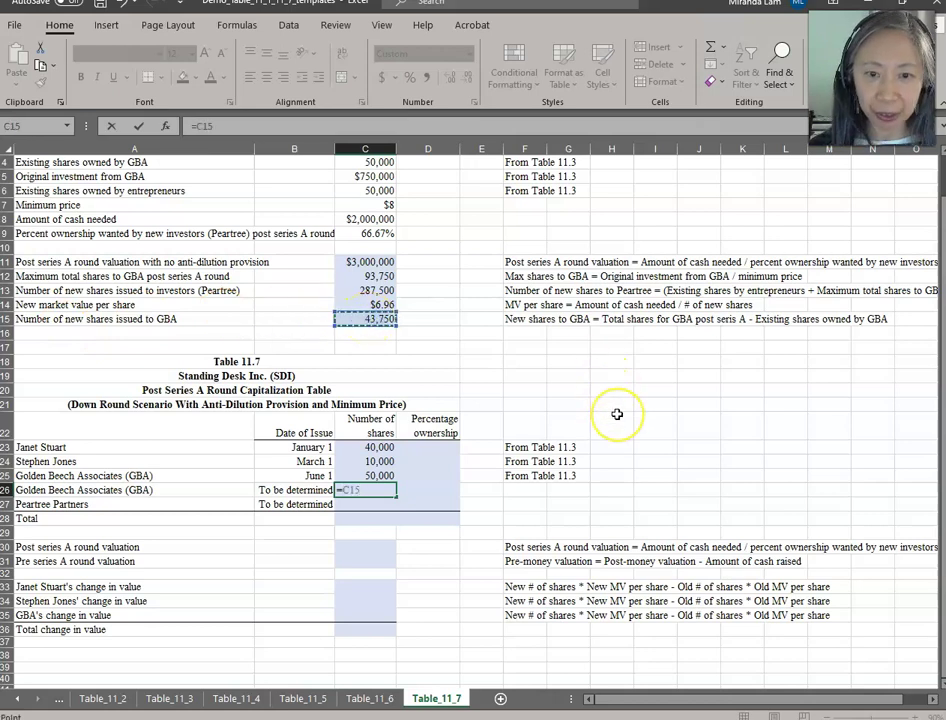
{"action": "key", "text": "Return"}
{"action": "type", "text": "="}
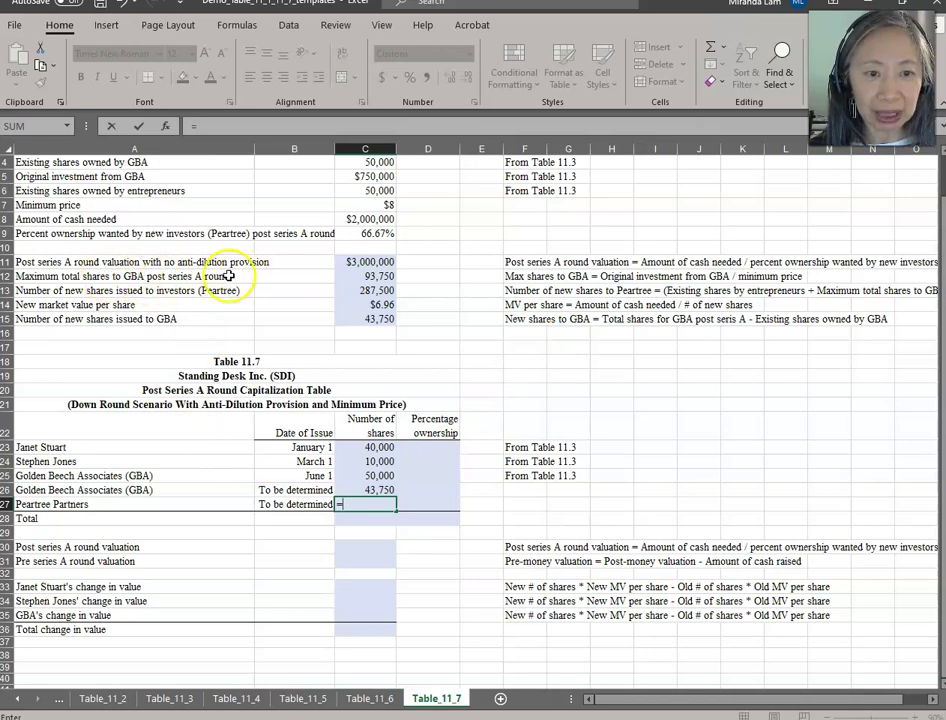
{"action": "left_click", "coordinate": [360, 290]}
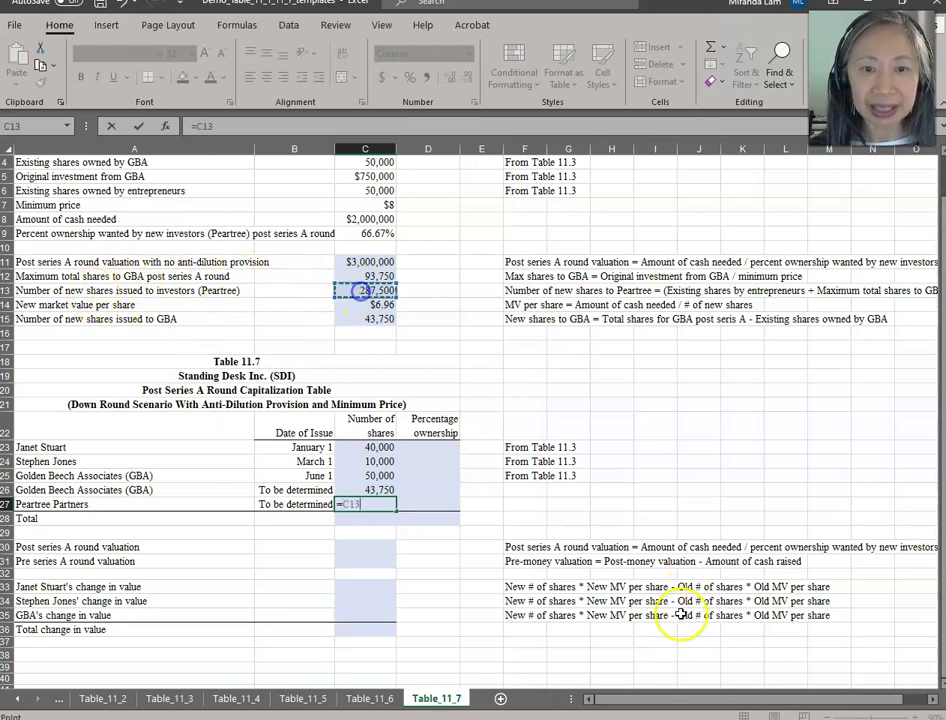
{"action": "key", "text": "Return"}
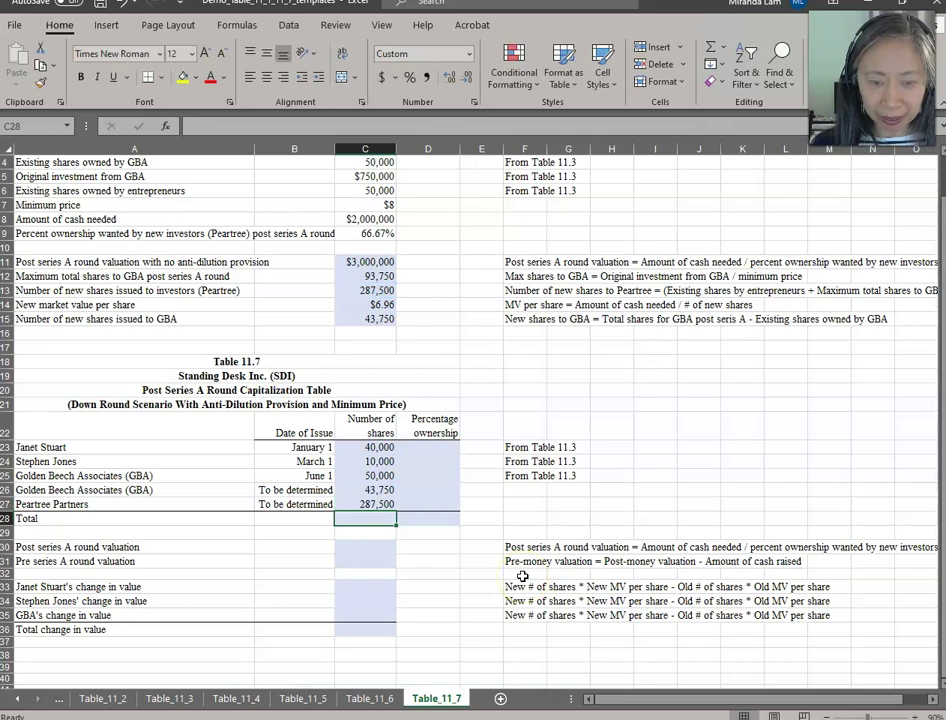
{"action": "type", "text": "=sum("}
{"action": "key", "text": "Up"}
- Finish the 431,250 share total and enter the first holder's ownership as =C23/$C$28
{"action": "key", "text": "shift+Up"}
{"action": "key", "text": "shift+Up"}
{"action": "key", "text": "shift+Up"}
{"action": "key", "text": "shift+Up"}
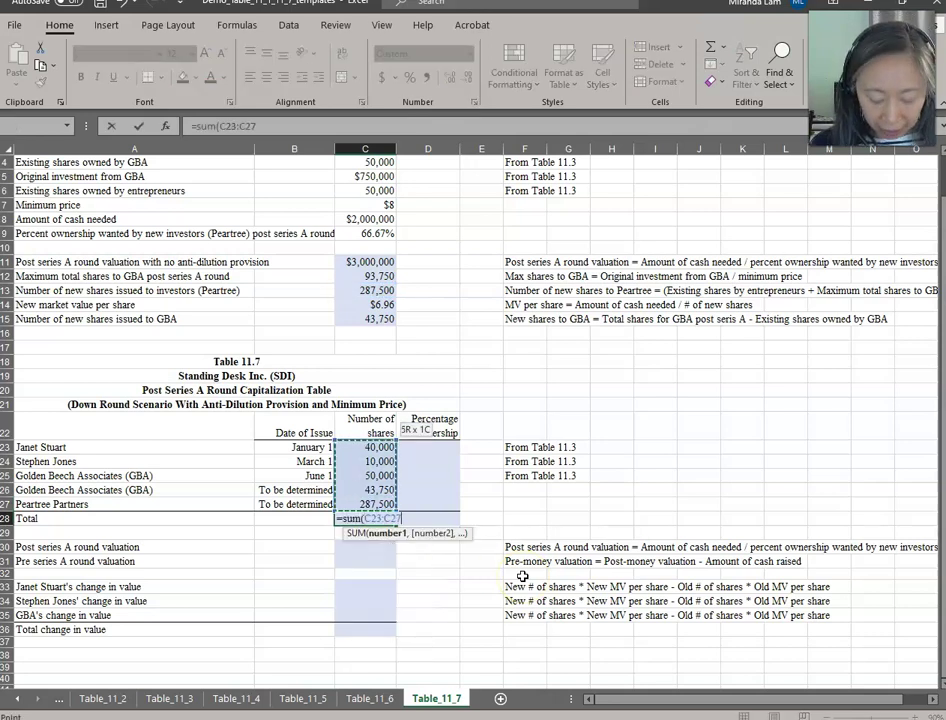
{"action": "key", "text": "Return"}
{"action": "left_click", "coordinate": [441, 447]}
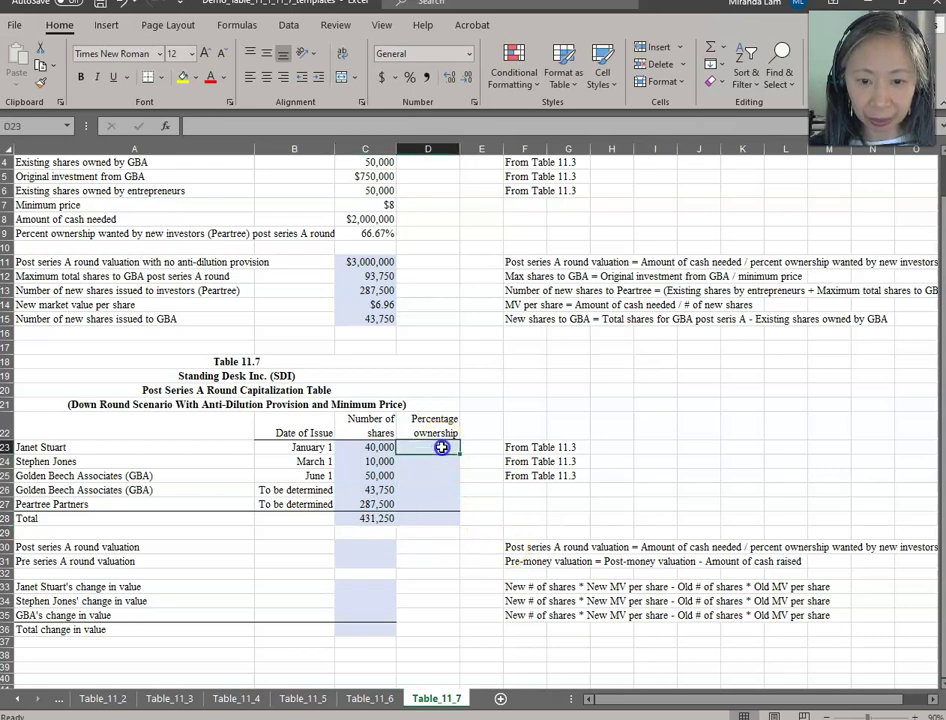
{"action": "type", "text": "="}
{"action": "key", "text": "Left"}
{"action": "type", "text": "/"}
{"action": "key", "text": "Down"}
{"action": "key", "text": "Down"}
{"action": "key", "text": "Down"}
{"action": "key", "text": "Down"}
{"action": "key", "text": "Down"}
{"action": "key", "text": "F4"}
{"action": "key", "text": "ctrl+Return"}
- Copy the ownership formula to D24:D27 and total ownership in D28 to 100.00%
{"action": "key", "text": "ctrl+c"}
{"action": "key", "text": "shift+Down"}
{"action": "key", "text": "shift+Down"}
{"action": "key", "text": "shift+Down"}
{"action": "key", "text": "shift+Down"}
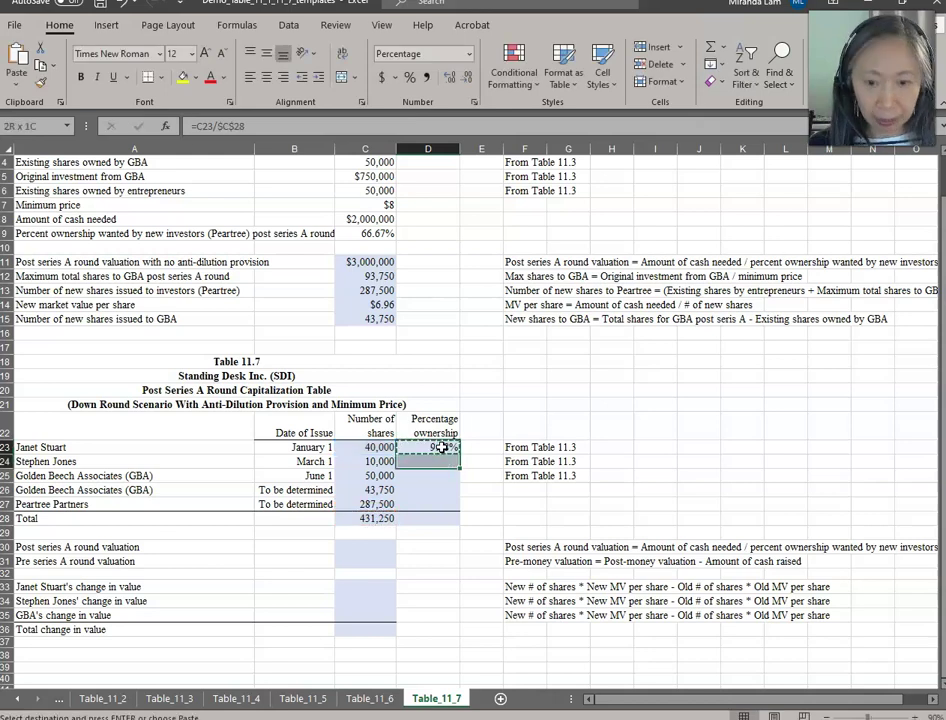
{"action": "left_click", "coordinate": [16, 74]}
{"action": "left_click", "coordinate": [35, 124]}
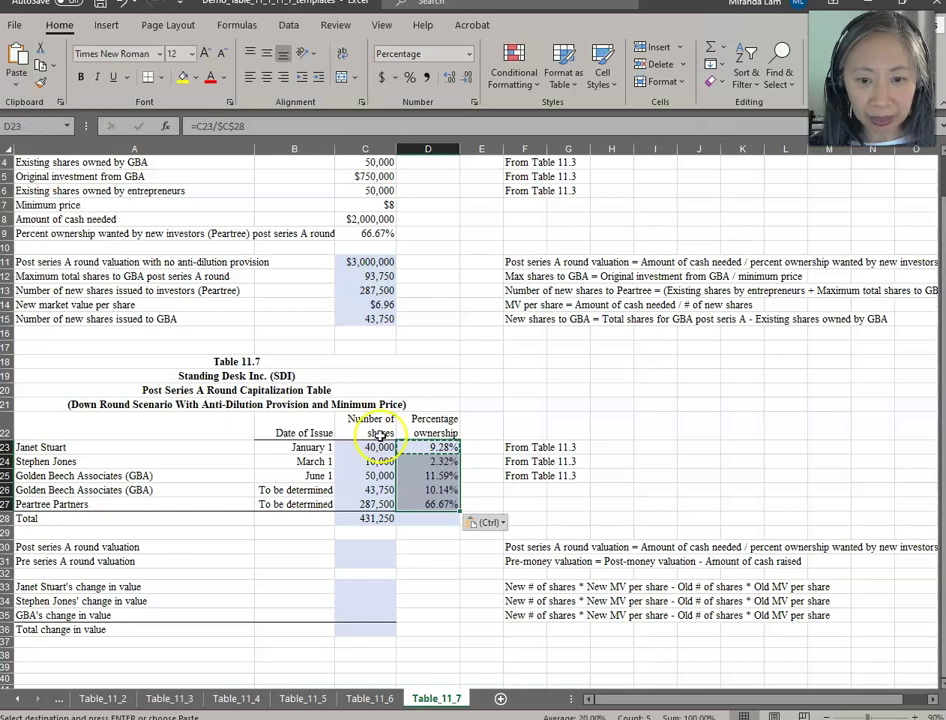
{"action": "left_click", "coordinate": [441, 523]}
{"action": "left_click", "coordinate": [441, 521]}
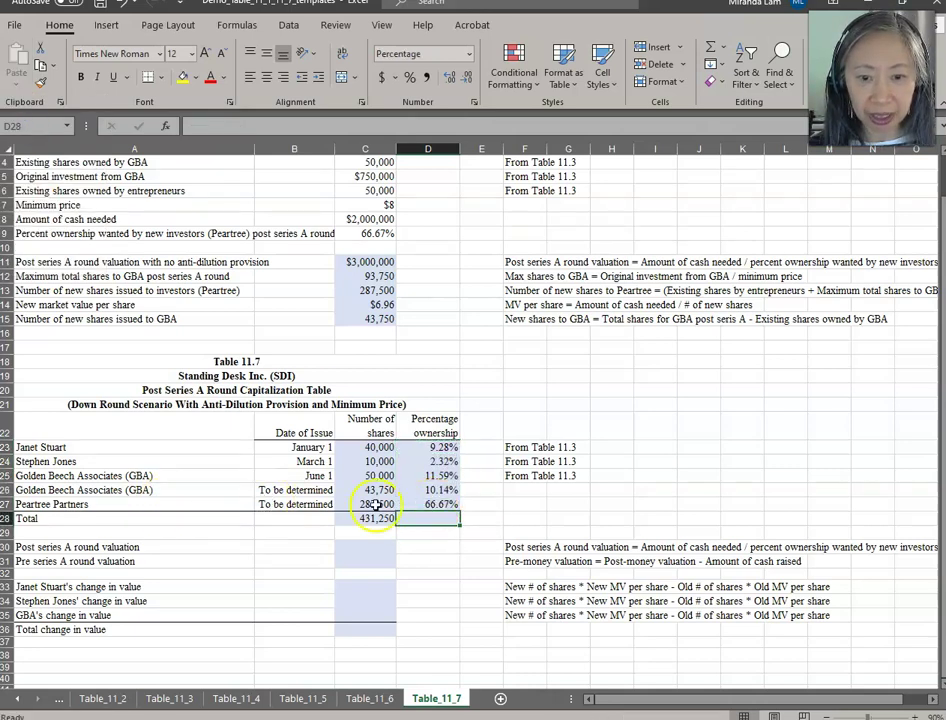
{"action": "type", "text": "=sum("}
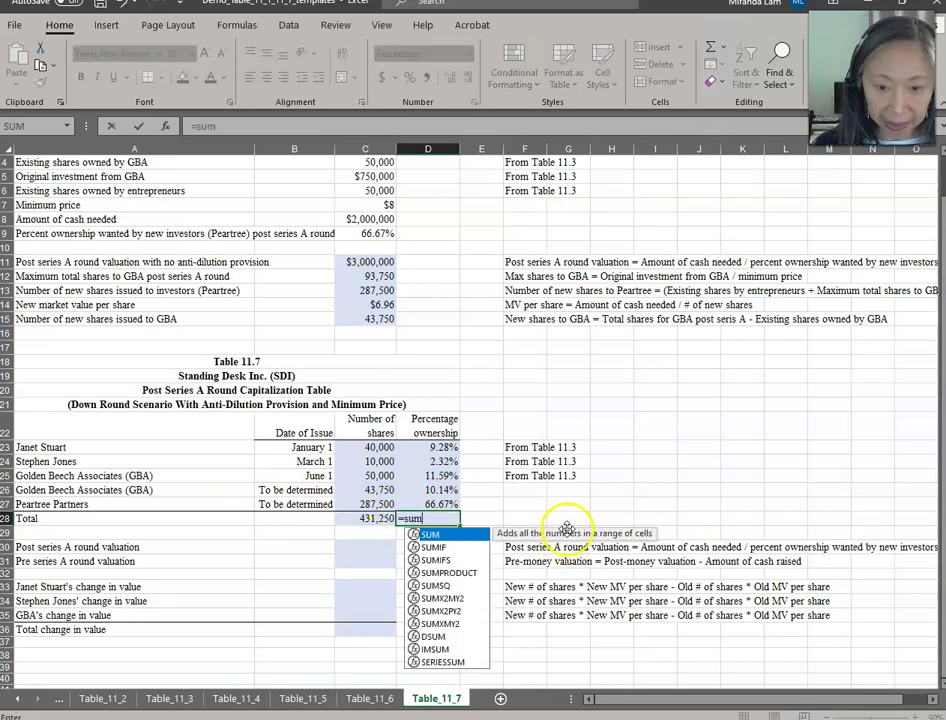
{"action": "key", "text": "Up"}
{"action": "key", "text": "shift+Up"}
{"action": "key", "text": "shift+Up"}
{"action": "key", "text": "shift+Up"}
{"action": "key", "text": "shift+Up"}
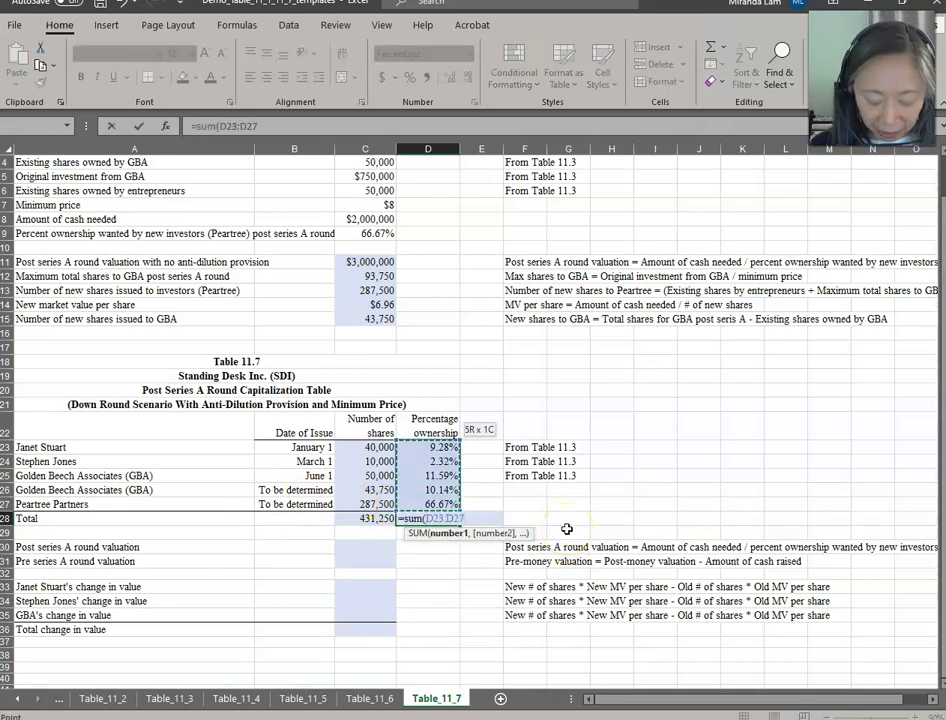
{"action": "key", "text": "Return"}
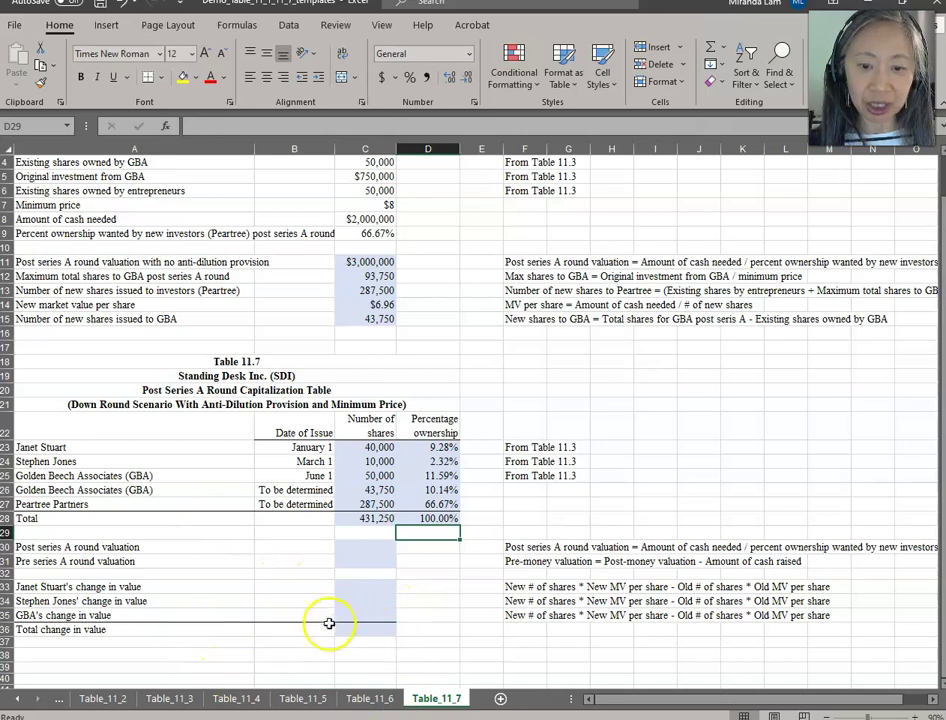
- Compute the post series A valuation as cash needed over Peartree's ownership: $3,000,000
{"action": "left_click", "coordinate": [372, 545]}
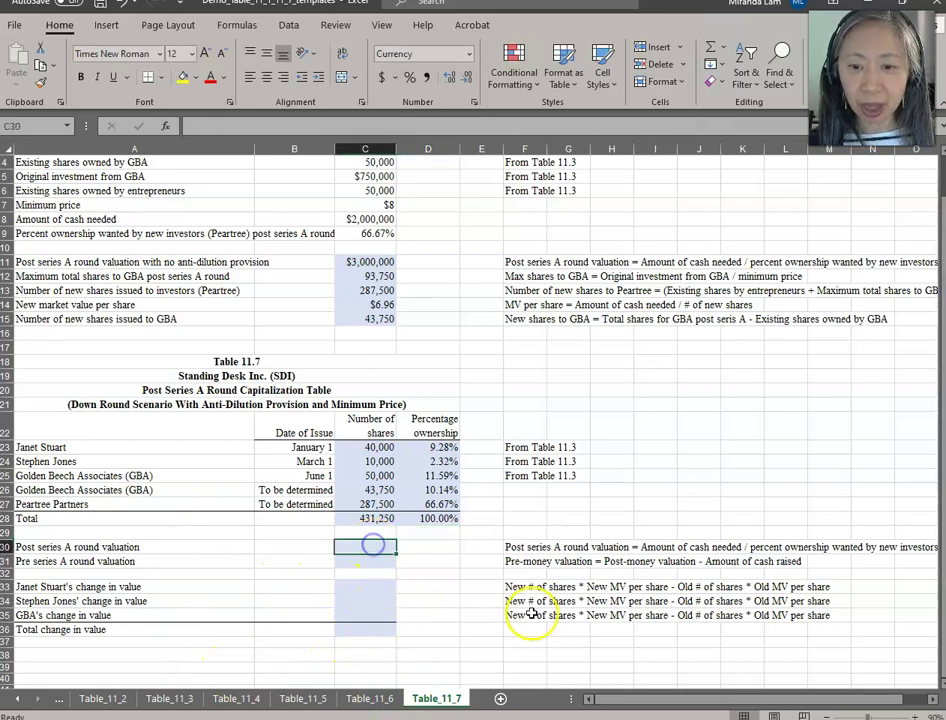
{"action": "type", "text": "="}
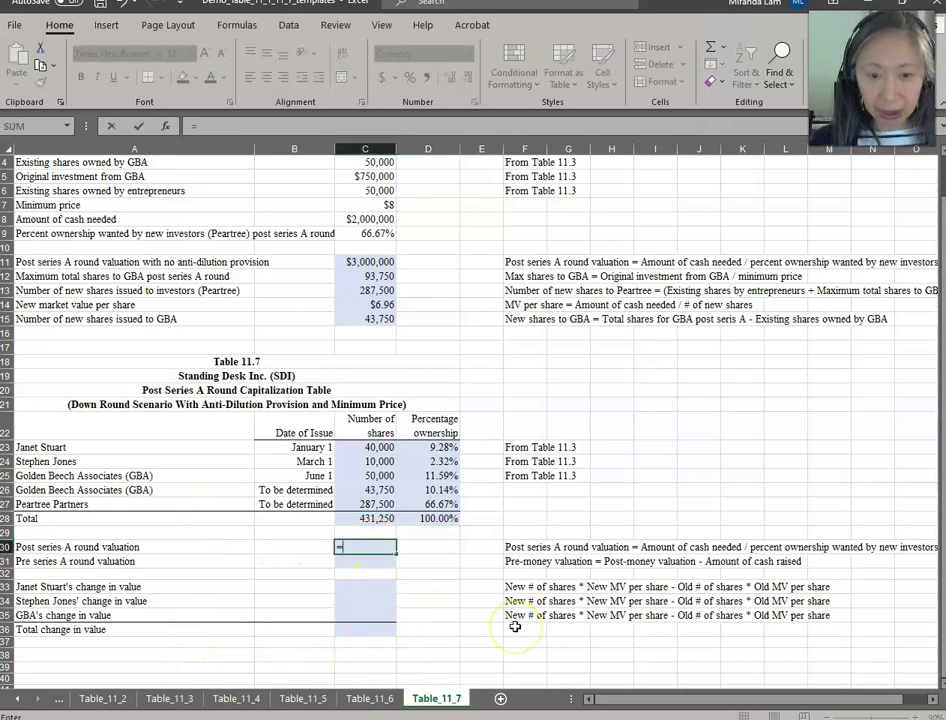
{"action": "left_click", "coordinate": [365, 221]}
{"action": "type", "text": "/"}
{"action": "left_click", "coordinate": [357, 233]}
{"action": "key", "text": "Return"}
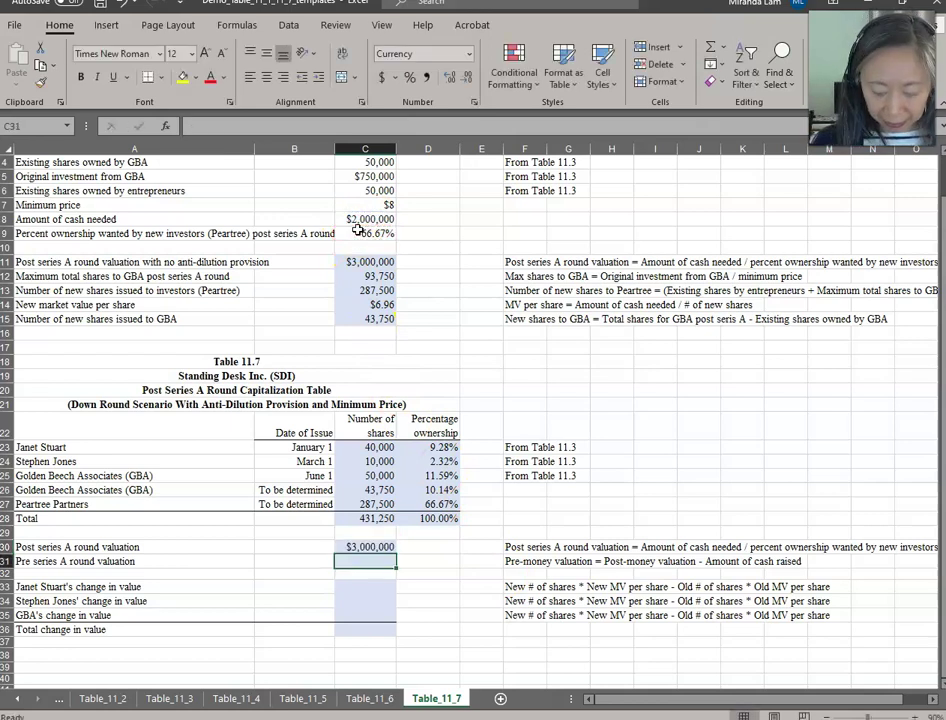
- Enter =C30-C8 in C31 for a $1,000,000 pre series A valuation
{"action": "type", "text": "="}
{"action": "key", "text": "Up"}
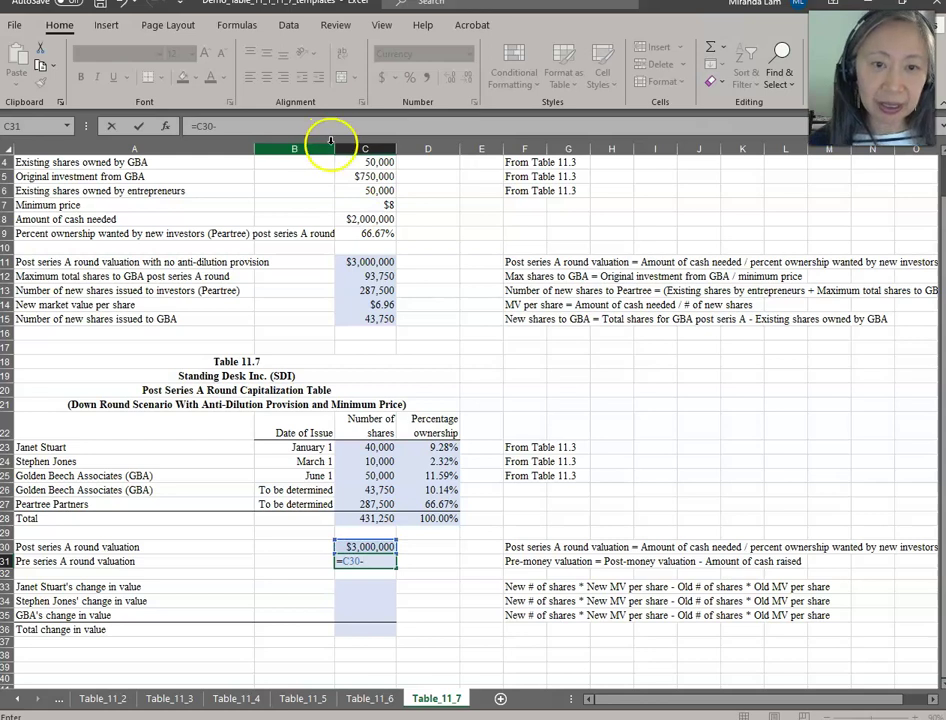
{"action": "type", "text": "-"}
{"action": "left_click", "coordinate": [378, 216]}
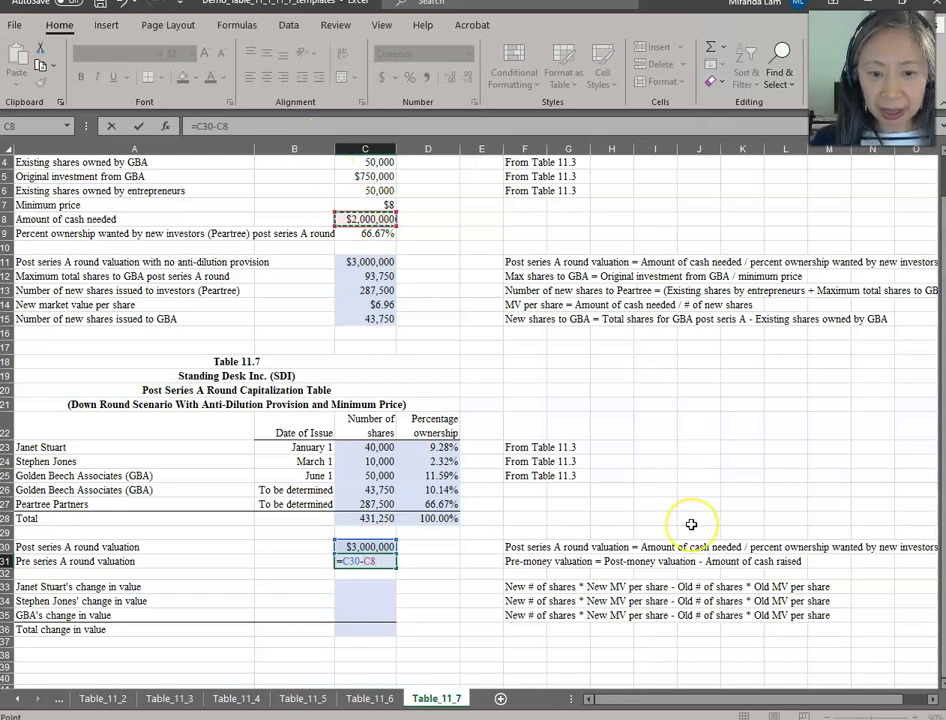
{"action": "key", "text": "Return"}
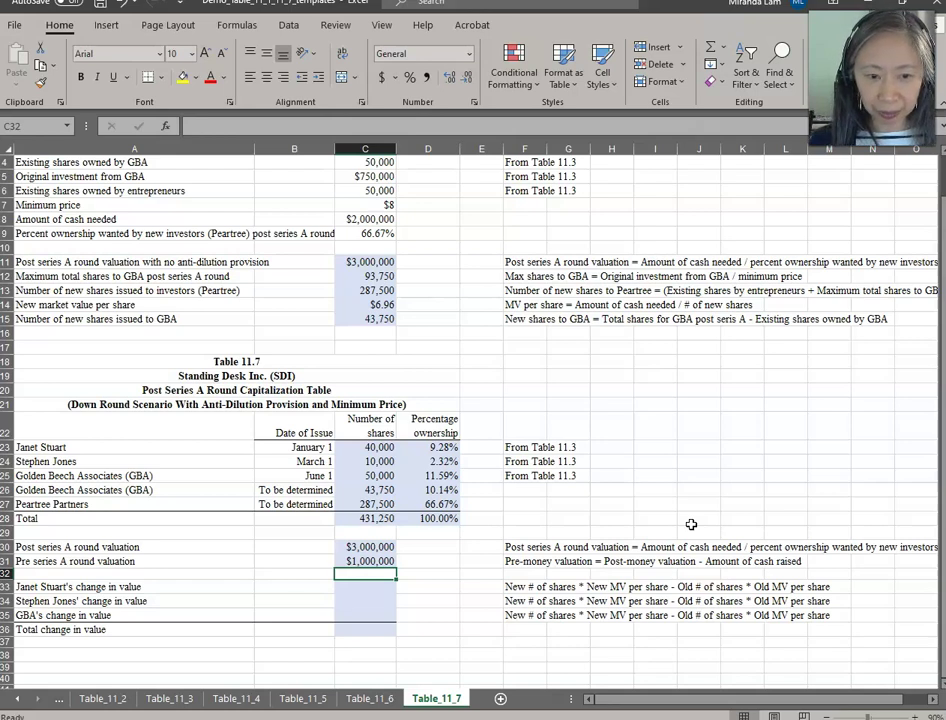
- Begin the first entrepreneur's change-in-value formula in C33 with their 40,000 shares
{"action": "key", "text": "Down"}
{"action": "type", "text": "="}
{"action": "left_click", "coordinate": [372, 447]}
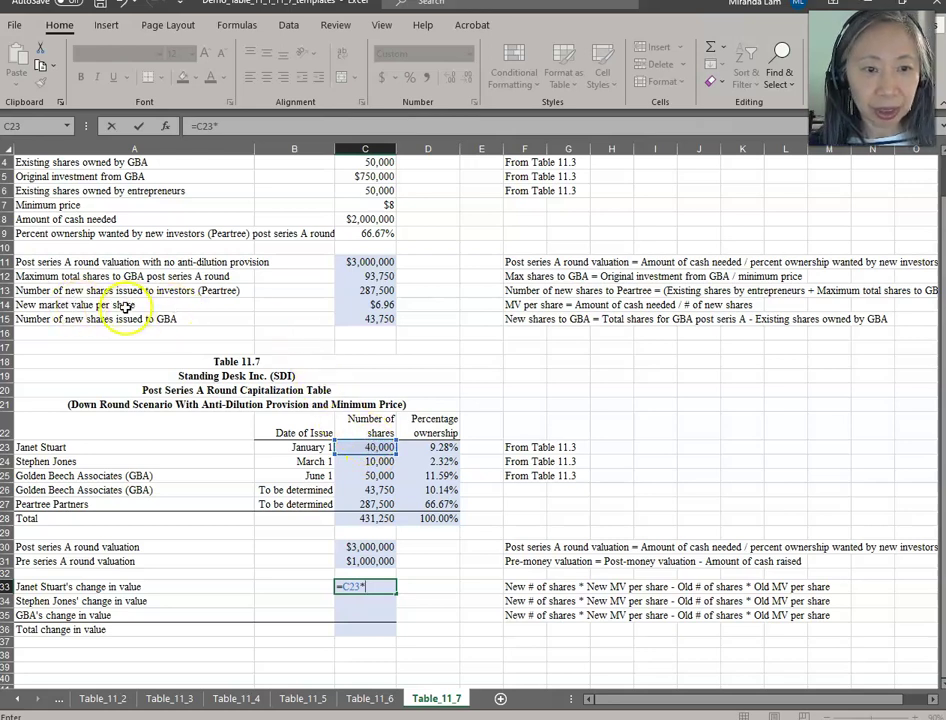
- Finish the first entrepreneur's change in value as =C23*C14-Table_11_3!C16*Table_11_3!C9, giving -321,739
{"action": "left_click", "coordinate": [394, 306]}
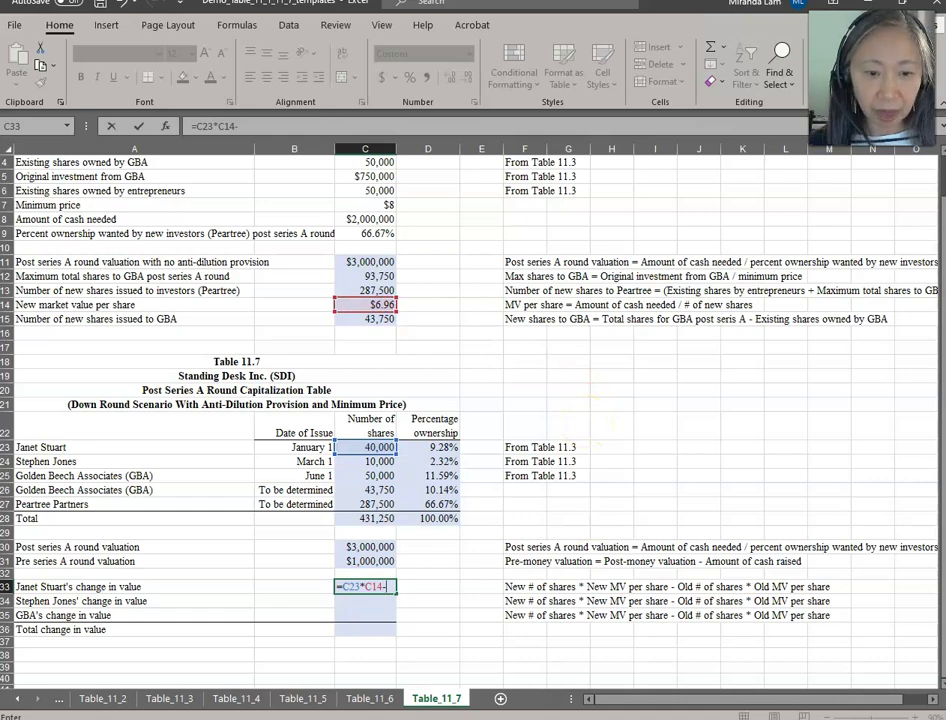
{"action": "left_click", "coordinate": [169, 698]}
{"action": "left_click", "coordinate": [326, 417]}
{"action": "type", "text": "*"}
{"action": "left_click", "coordinate": [330, 290]}
{"action": "key", "text": "Return"}
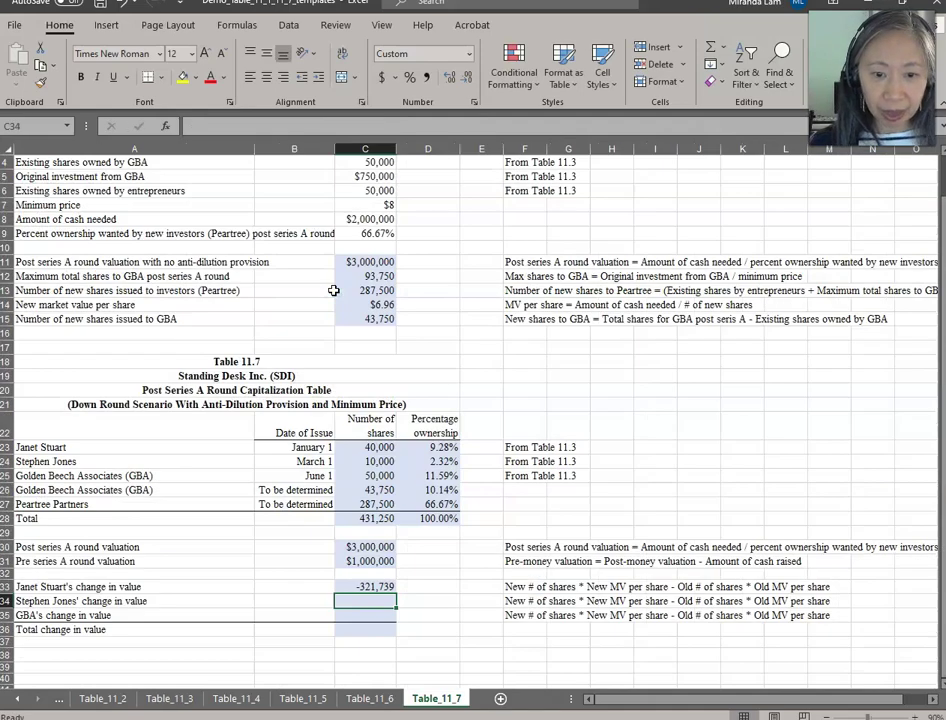
- Enter the second entrepreneur's change in value, =C24*C14-Table_11_3!C17*Table_11_3!C9, giving -80,435
{"action": "type", "text": "="}
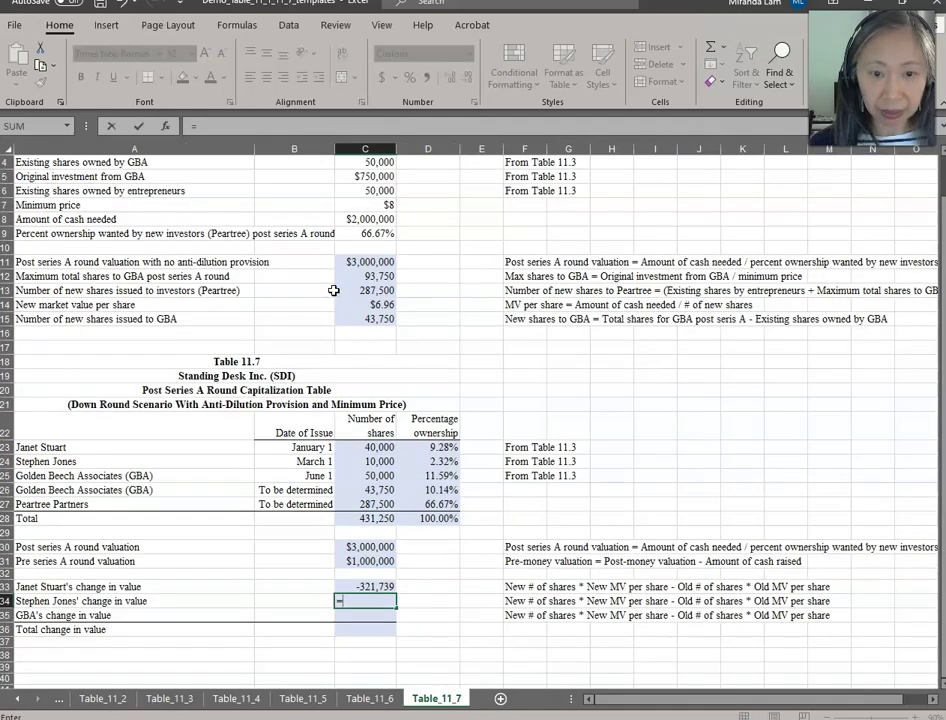
{"action": "left_click", "coordinate": [378, 461]}
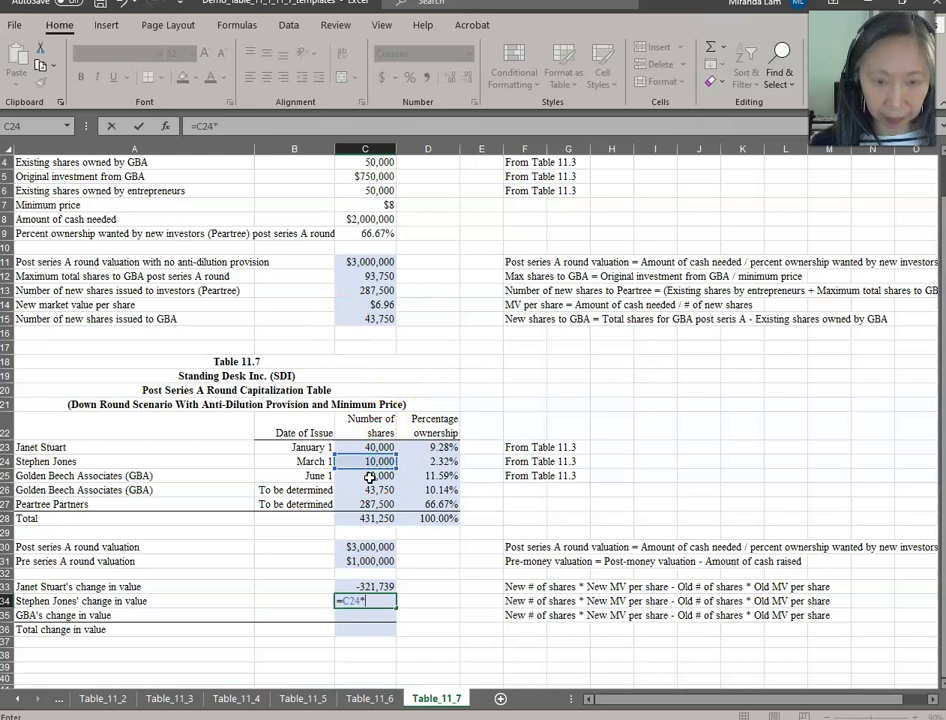
{"action": "type", "text": "*"}
{"action": "left_click", "coordinate": [351, 303]}
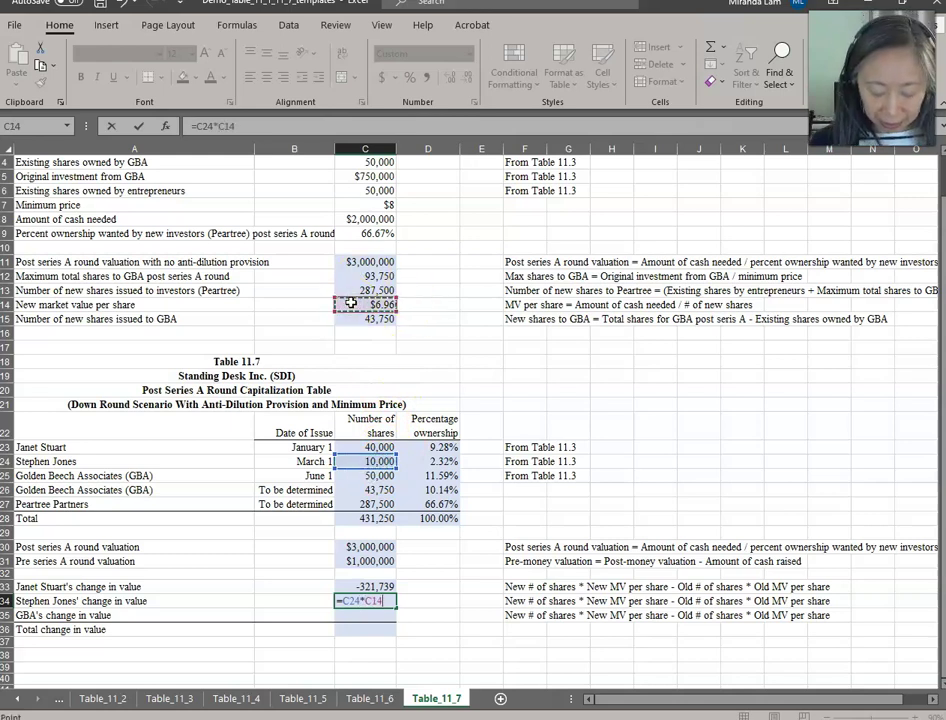
{"action": "left_click", "coordinate": [172, 698]}
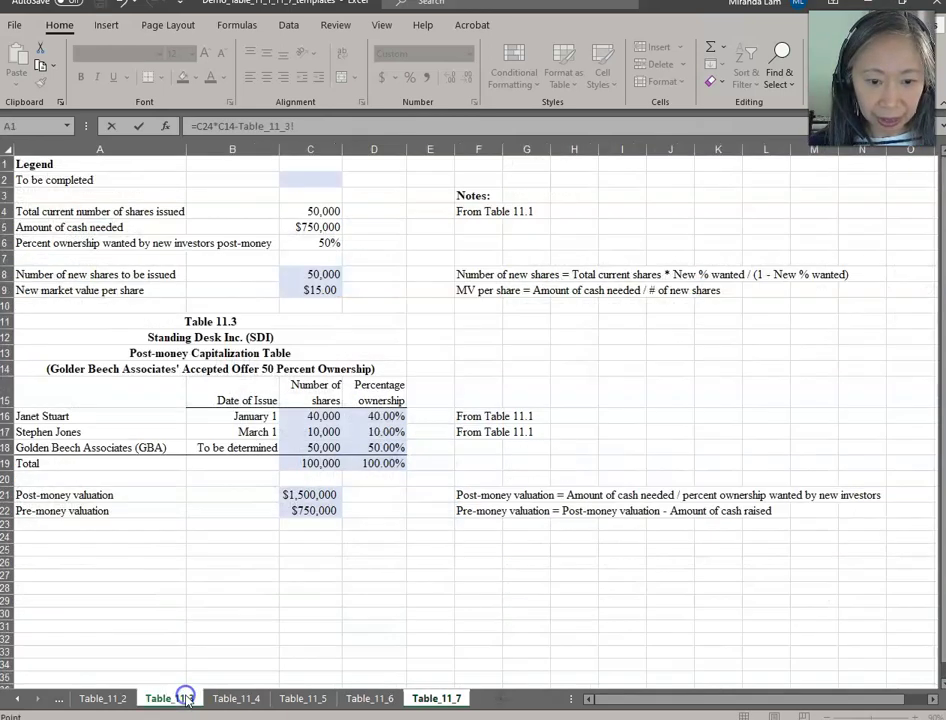
{"action": "left_click", "coordinate": [328, 430]}
{"action": "type", "text": "*"}
{"action": "left_click", "coordinate": [310, 290]}
{"action": "key", "text": "Return"}
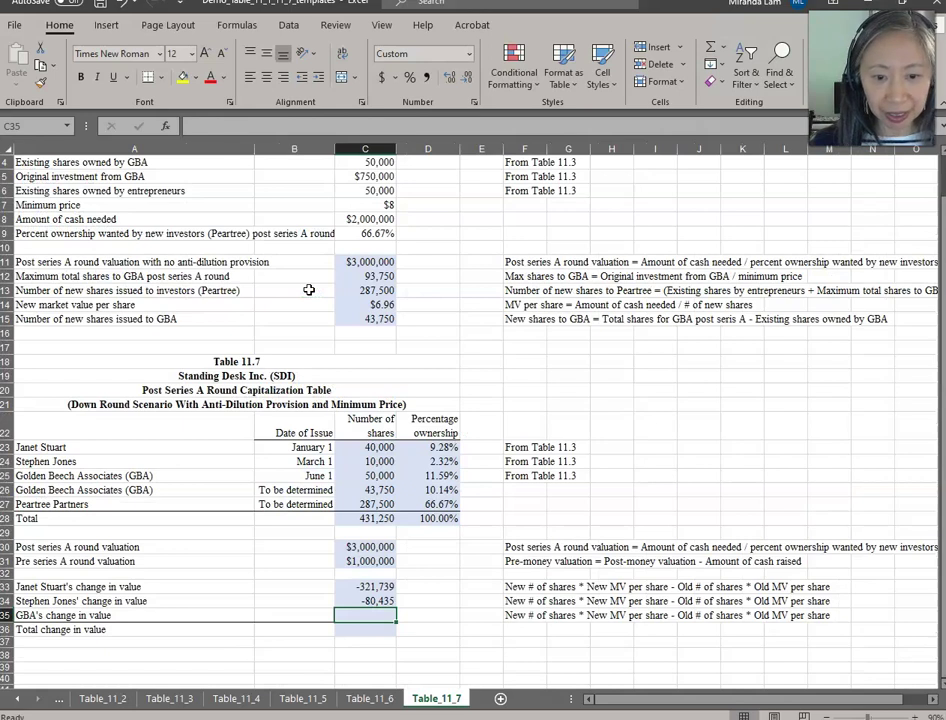
{"action": "type", "text": "=("}
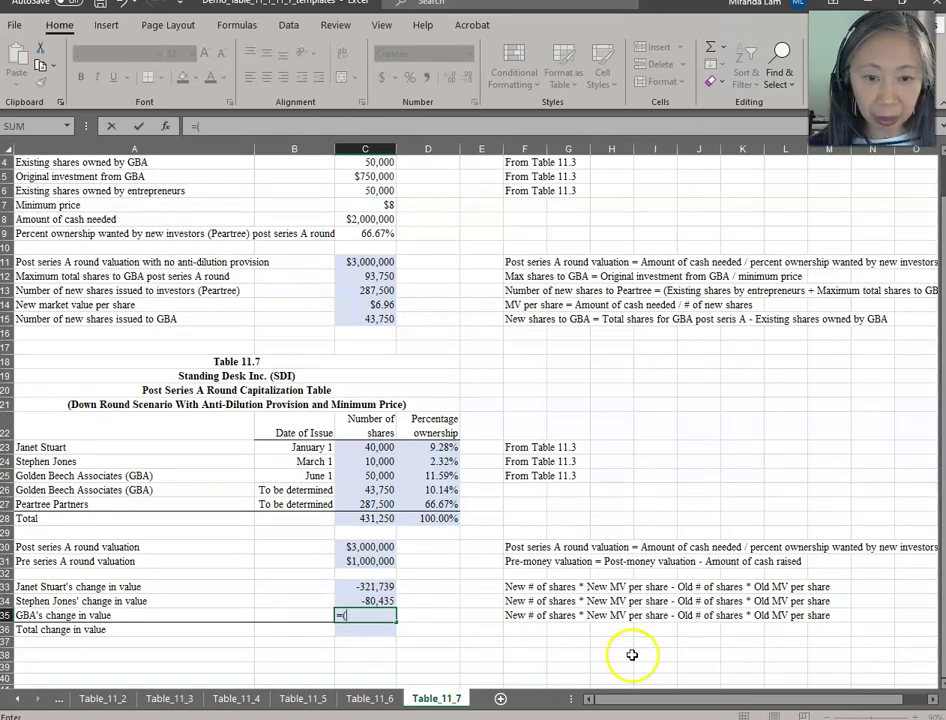
- Start GBA's C35 formula as (C25+C26), replacing the mistaken C27 after declining Excel's correction
{"action": "left_click", "coordinate": [352, 479]}
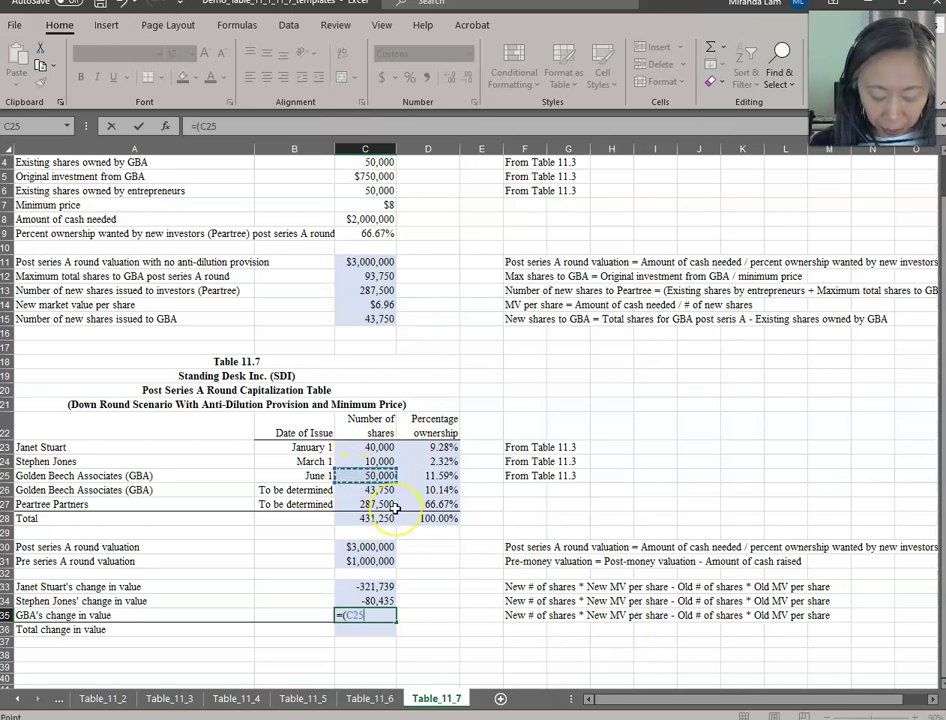
{"action": "type", "text": "+"}
{"action": "left_click", "coordinate": [374, 504]}
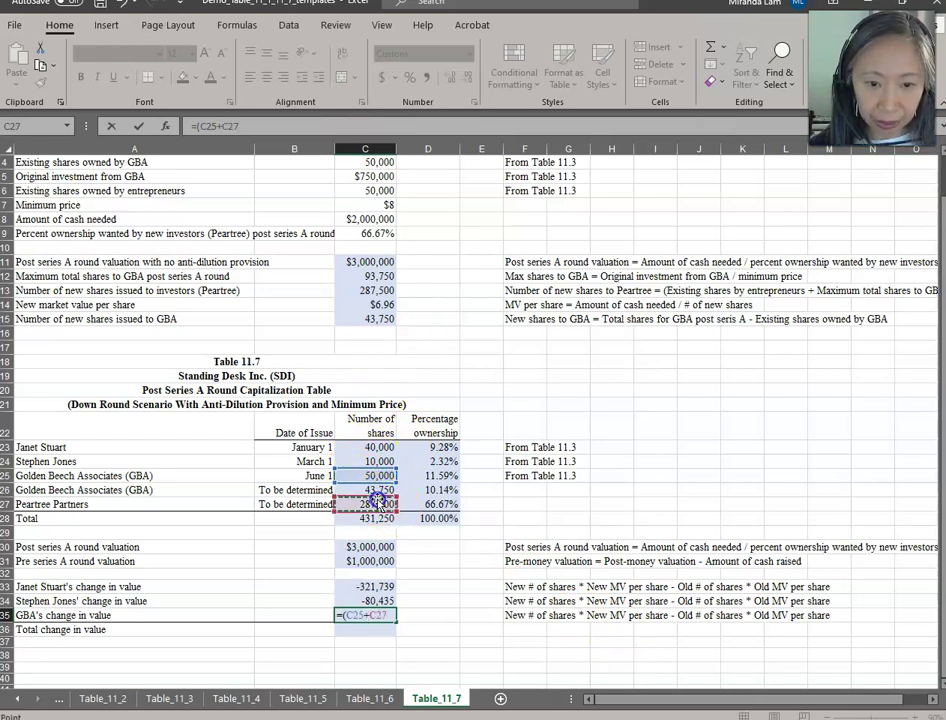
{"action": "key", "text": "Return"}
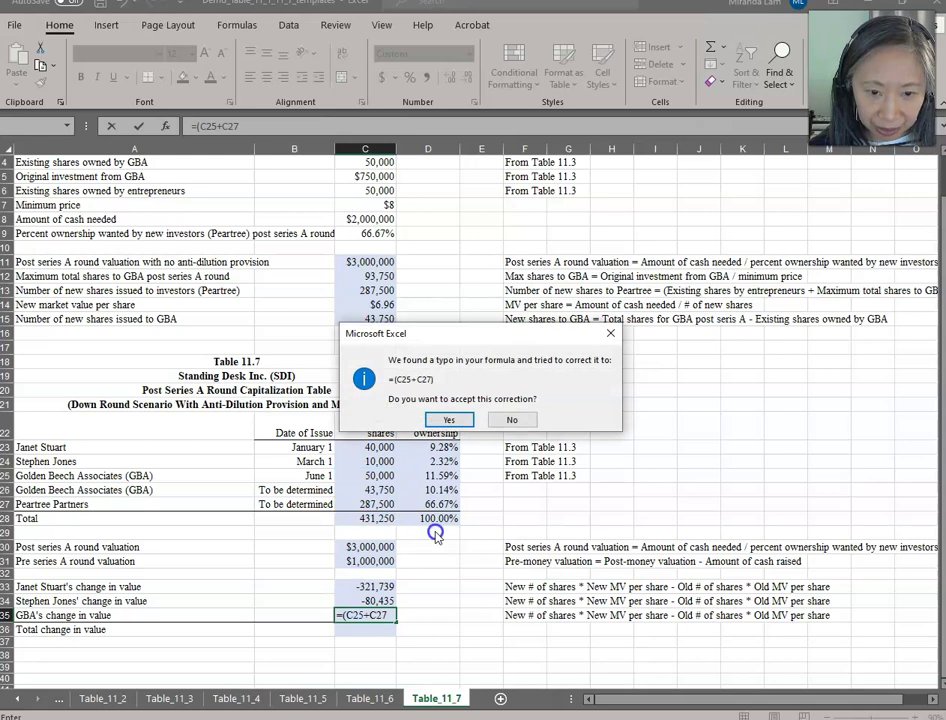
{"action": "left_click", "coordinate": [500, 421]}
{"action": "left_click", "coordinate": [488, 407]}
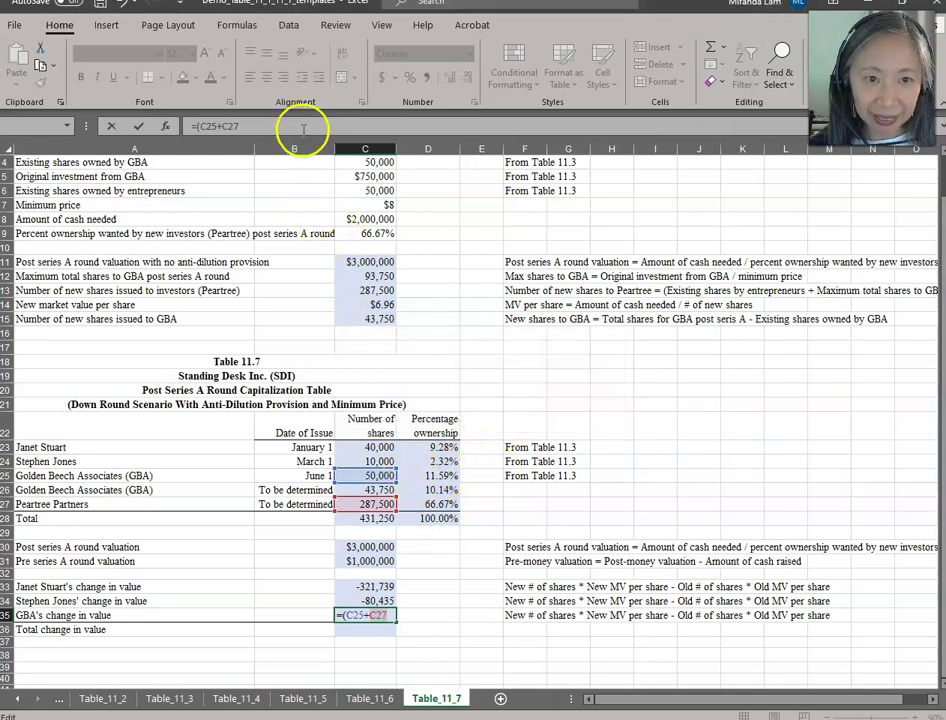
{"action": "left_click", "coordinate": [370, 490]}
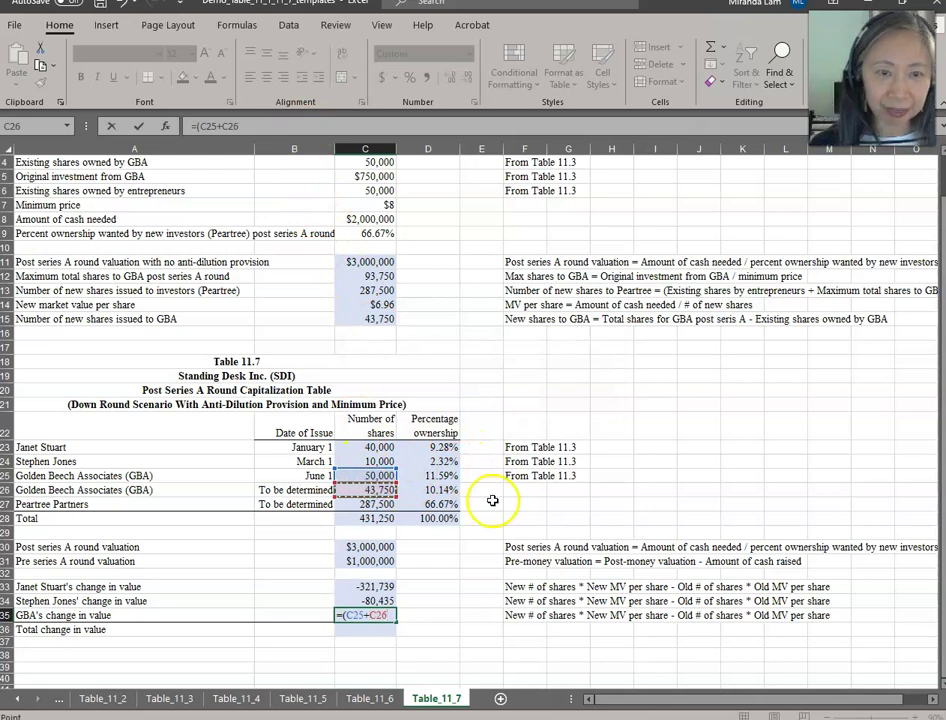
{"action": "left_click", "coordinate": [256, 128]}
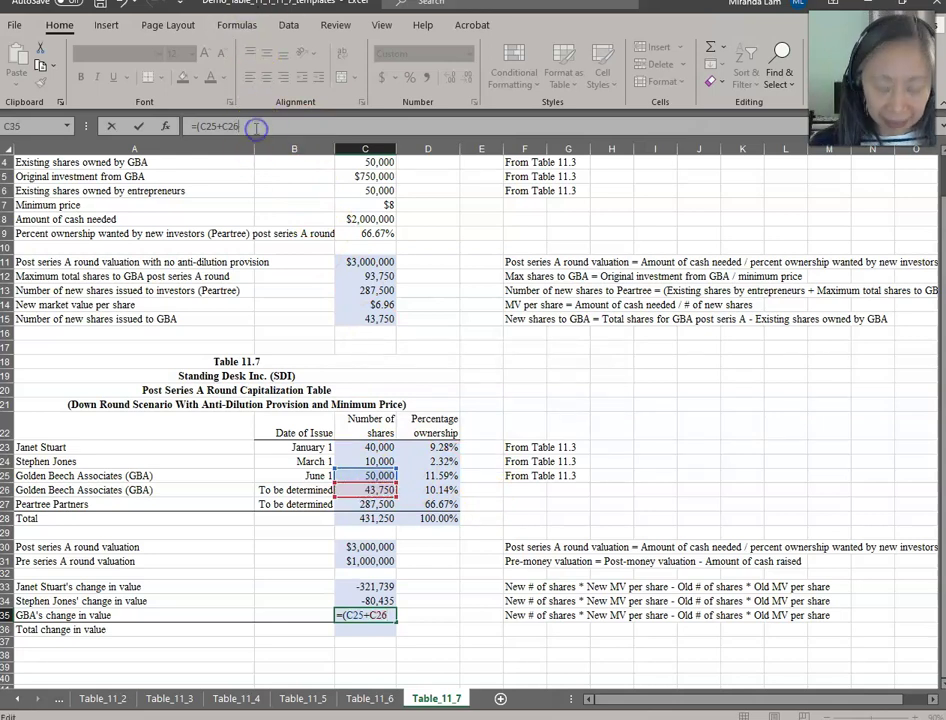
{"action": "type", "text": ")*"}
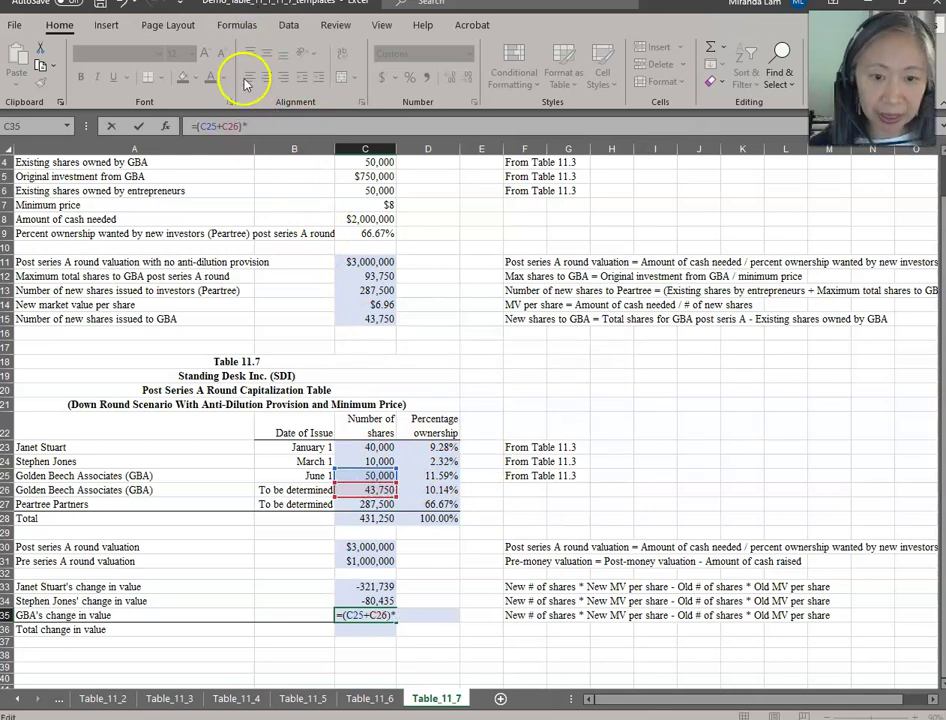
- Multiply by C14 and subtract Table_11_3!C18*Table_11_3!C9, giving GBA -97,826
{"action": "left_click", "coordinate": [372, 304]}
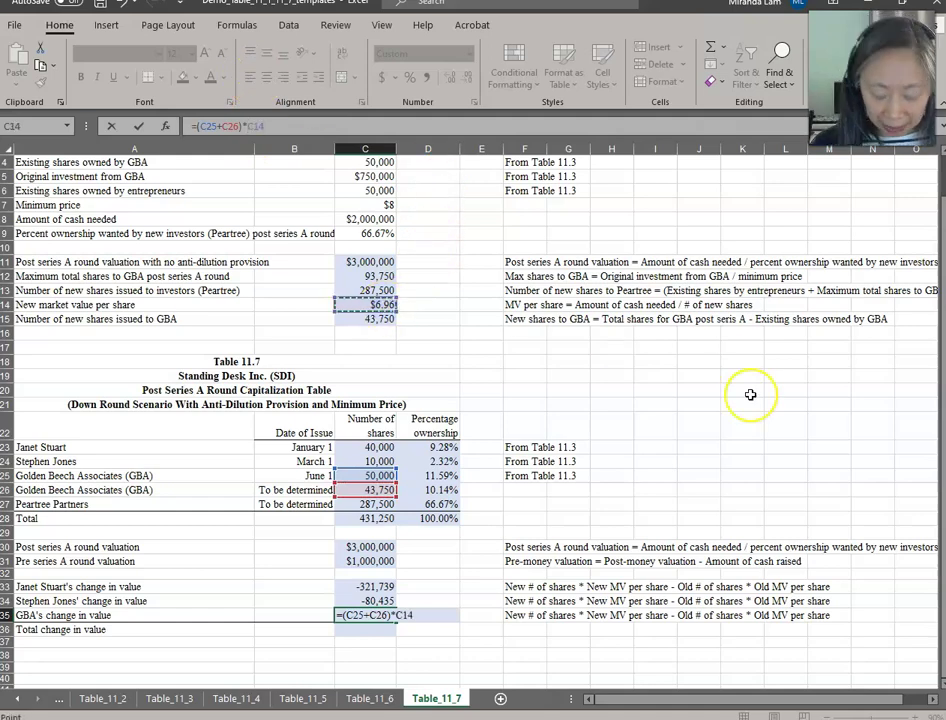
{"action": "type", "text": "-"}
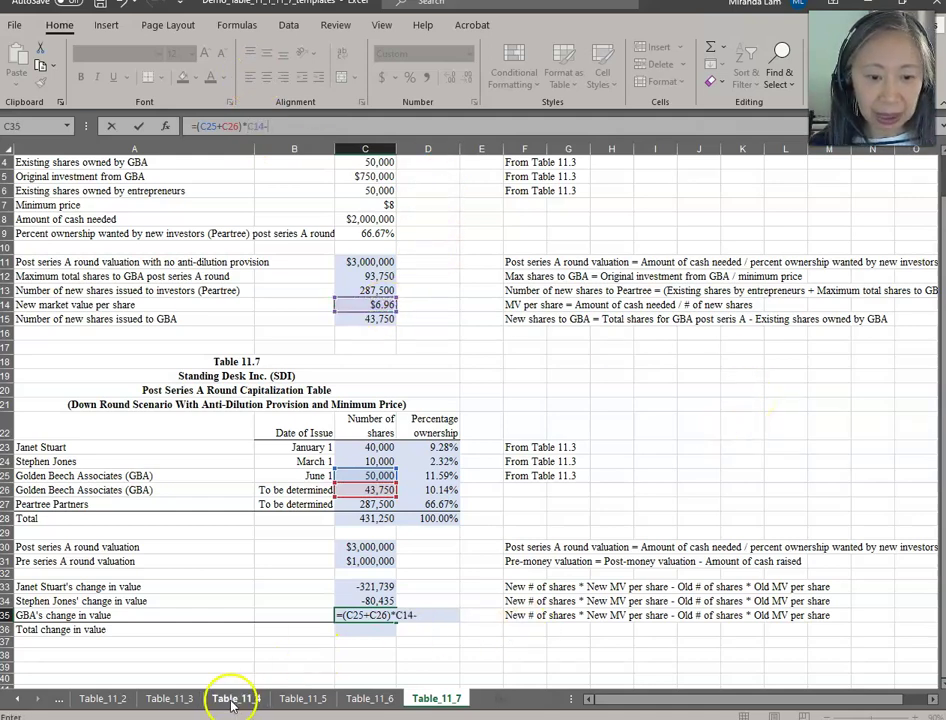
{"action": "left_click", "coordinate": [170, 698]}
{"action": "left_click", "coordinate": [315, 447]}
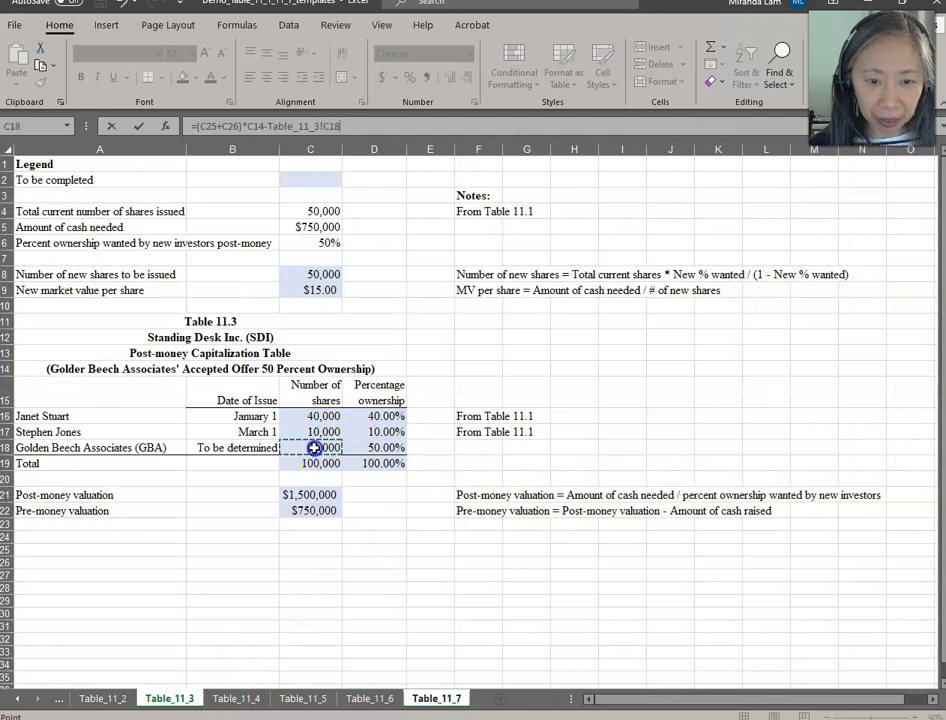
{"action": "type", "text": "*"}
{"action": "type", "text": "*"}
{"action": "left_click", "coordinate": [320, 290]}
{"action": "key", "text": "Return"}
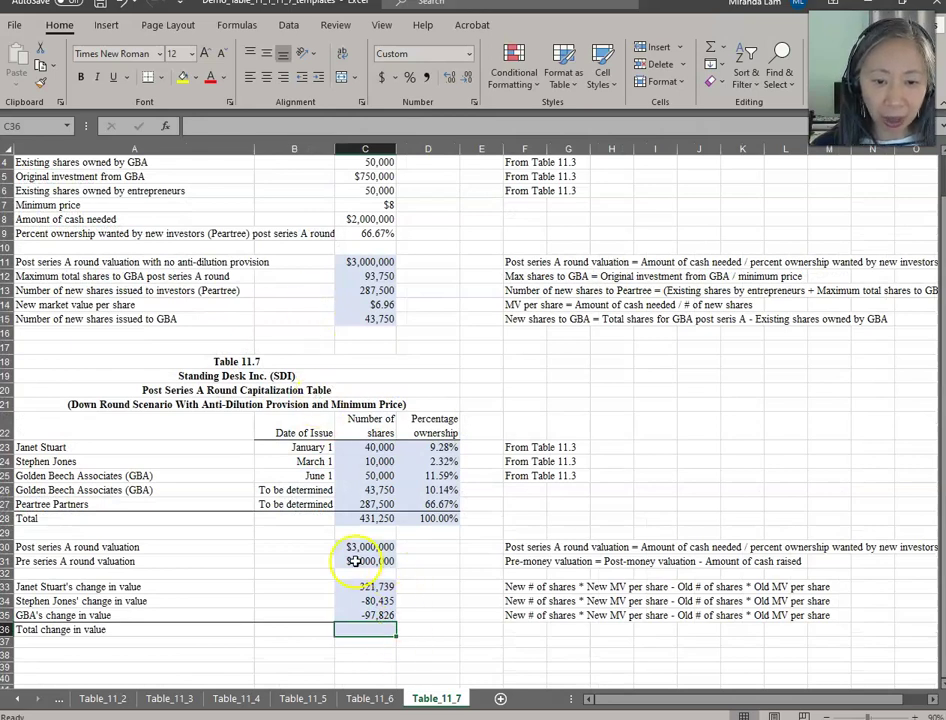
- Enter =SUM(C33:C35) in C36 for a -500,000 total change in value and check it
{"action": "type", "text": "=sum("}
{"action": "key", "text": "Up"}
{"action": "key", "text": "shift+Up"}
{"action": "key", "text": "shift+Up"}
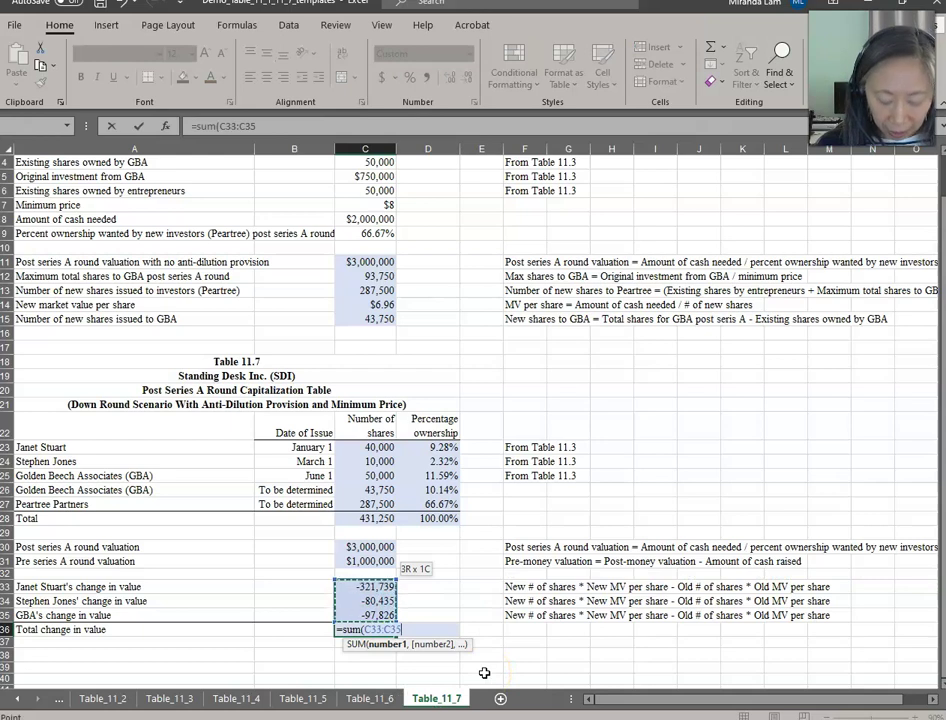
{"action": "key", "text": "Return"}
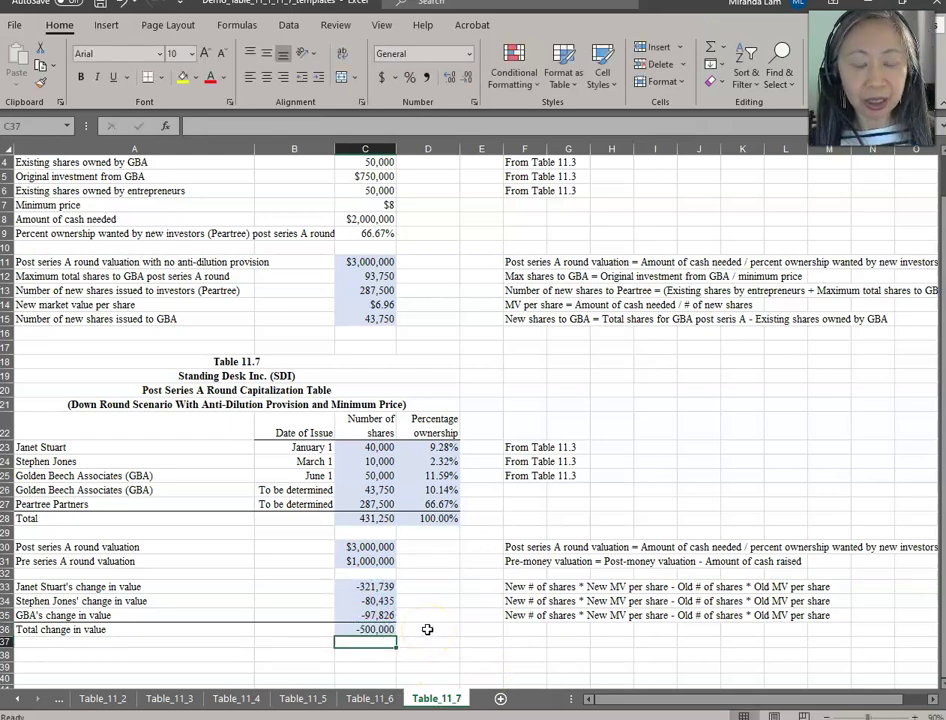
{"action": "left_click", "coordinate": [370, 628]}
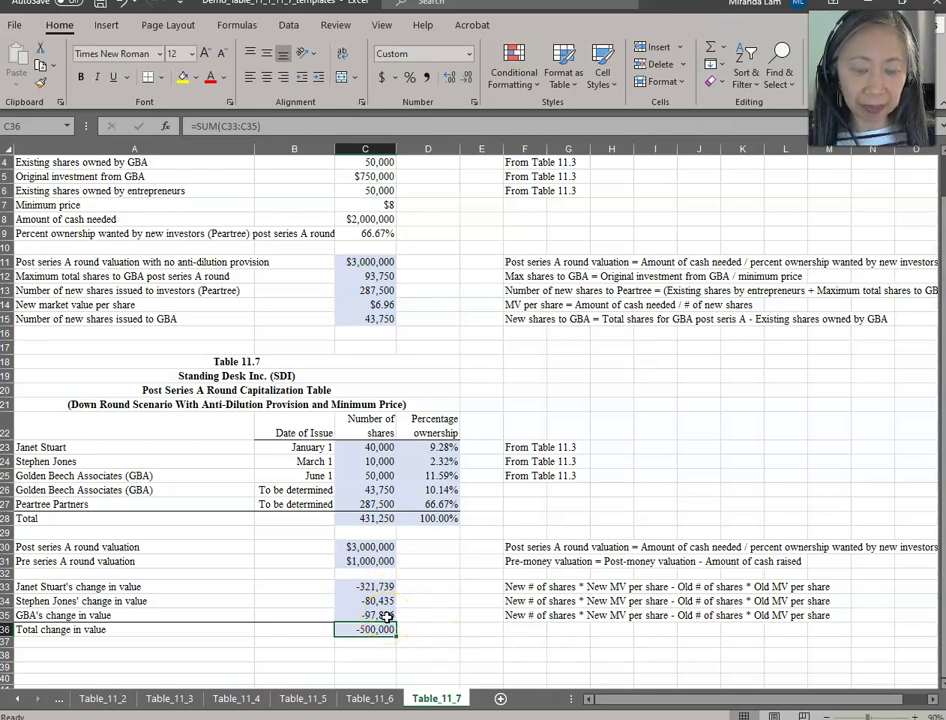
{"action": "left_click", "coordinate": [379, 701]}
- Check that Table_11_5's total change in value in C28 also reads -500,000
{"action": "scroll", "coordinate": [450, 650], "scroll_direction": "down", "scroll_amount": 3}
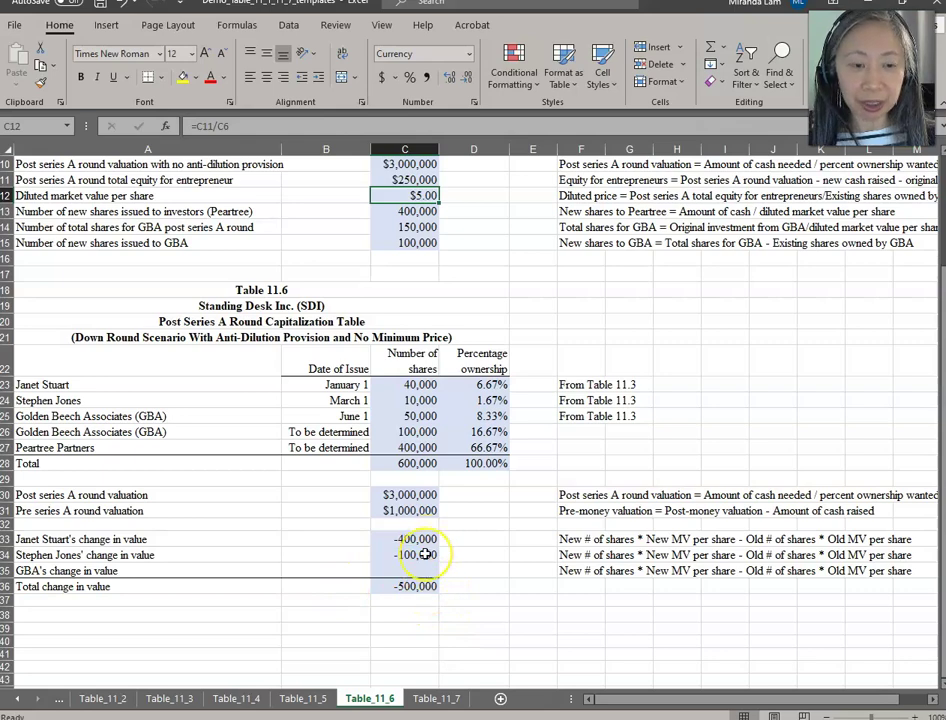
{"action": "left_click", "coordinate": [308, 699]}
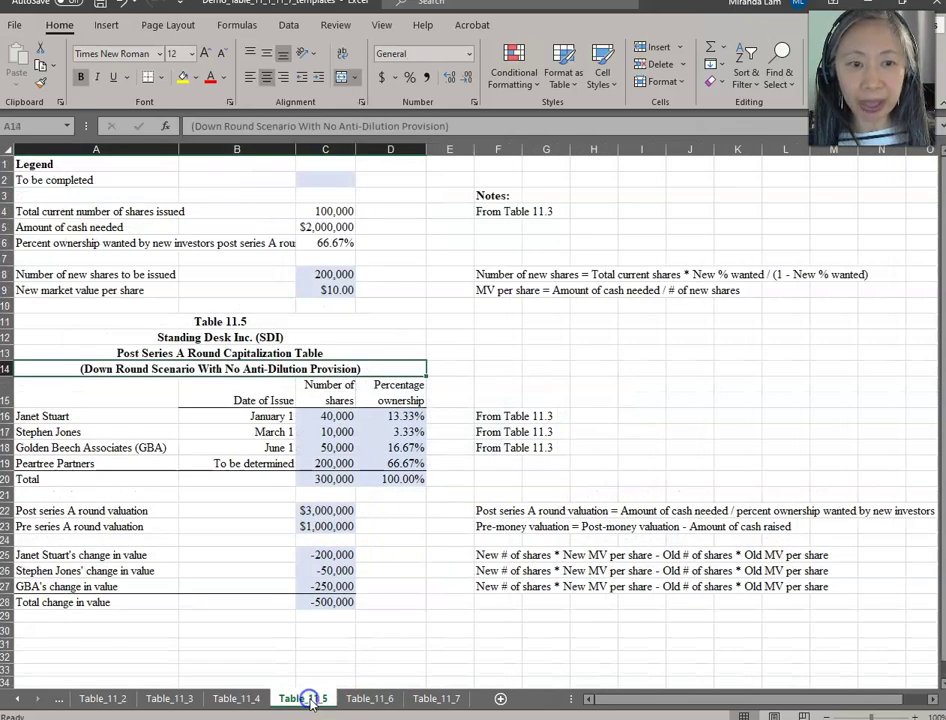
{"action": "left_click", "coordinate": [337, 600]}
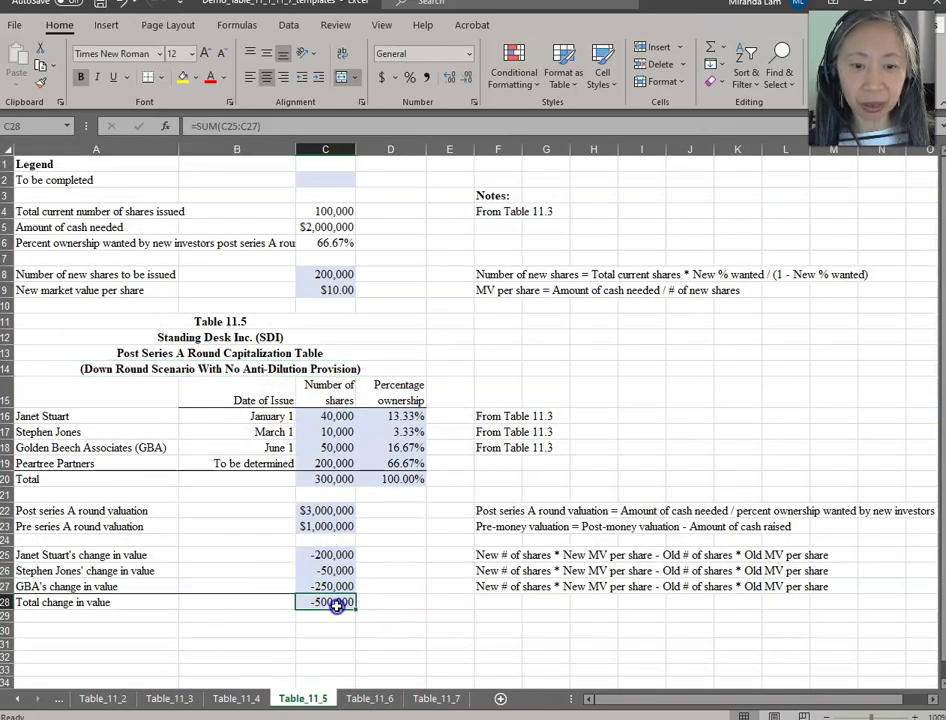